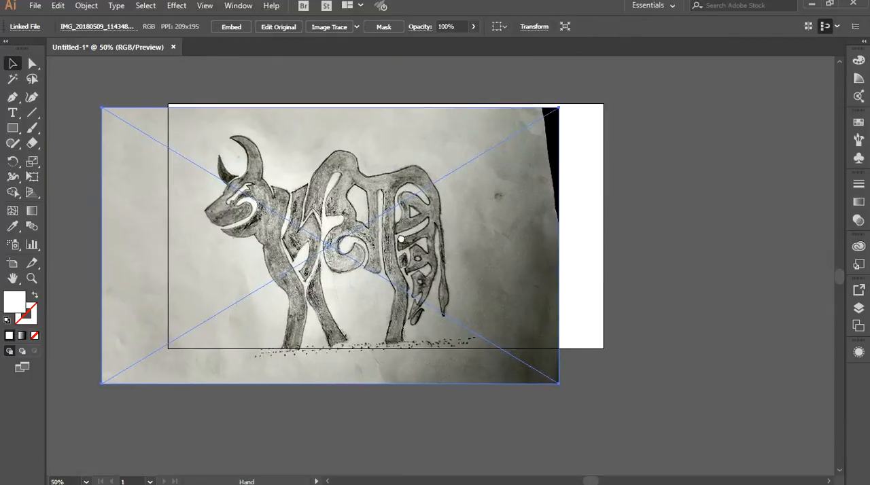
# Scale down the placed bull sketch photo and position it so it fits inside the artboard.
pyautogui.moveTo(377, 221); pyautogui.dragTo(380, 221)
pyautogui.moveTo(612, 379); pyautogui.dragTo(566, 350)
pyautogui.moveTo(385, 181); pyautogui.dragTo(389, 209)
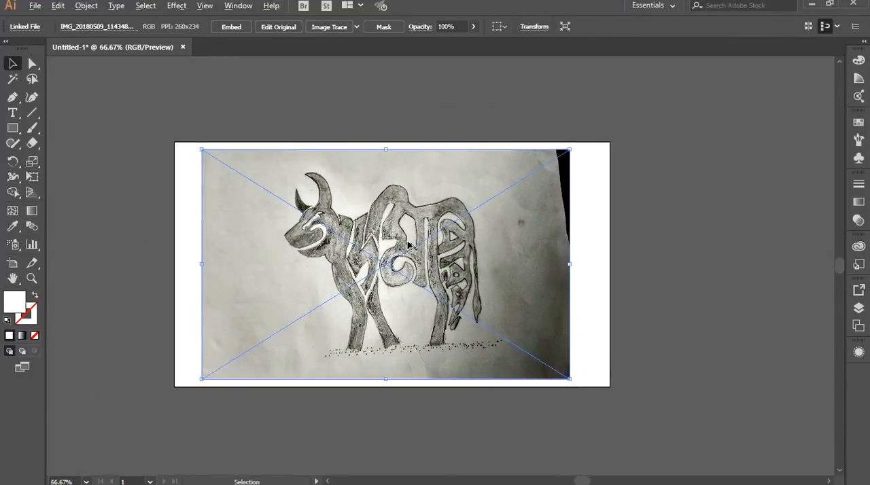
pyautogui.scroll(3, 409, 243)
pyautogui.scroll(-2, 408, 243)
pyautogui.moveTo(373, 180); pyautogui.dragTo(381, 181)
pyautogui.moveTo(378, 76); pyautogui.dragTo(422, 198)
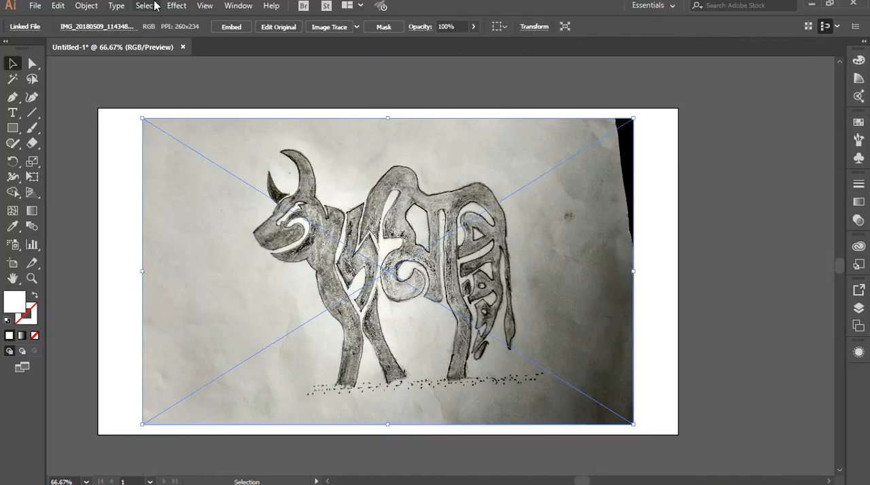
# Lock the placed sketch photo so it stays fixed as a tracing background.
pyautogui.click(85, 6)
pyautogui.moveTo(136, 80)
pyautogui.click(271, 111)
pyautogui.hotkey('ctrl', '1')
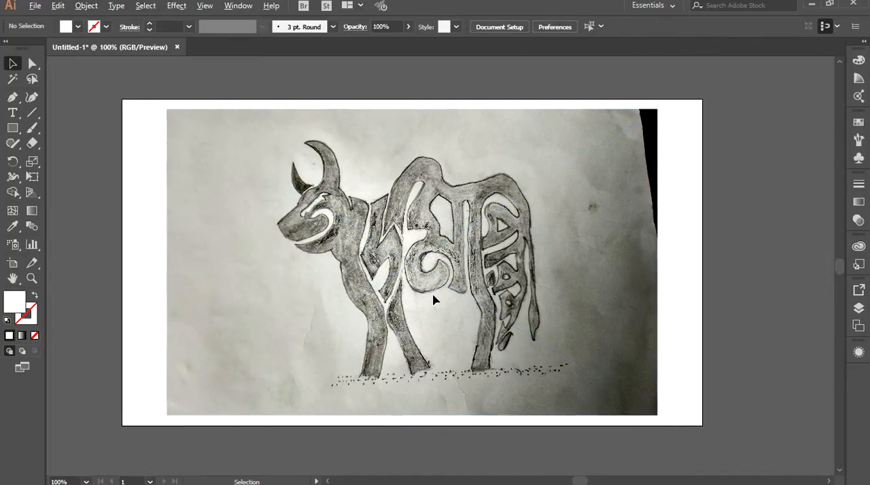
pyautogui.moveTo(435, 300); pyautogui.dragTo(442, 328)
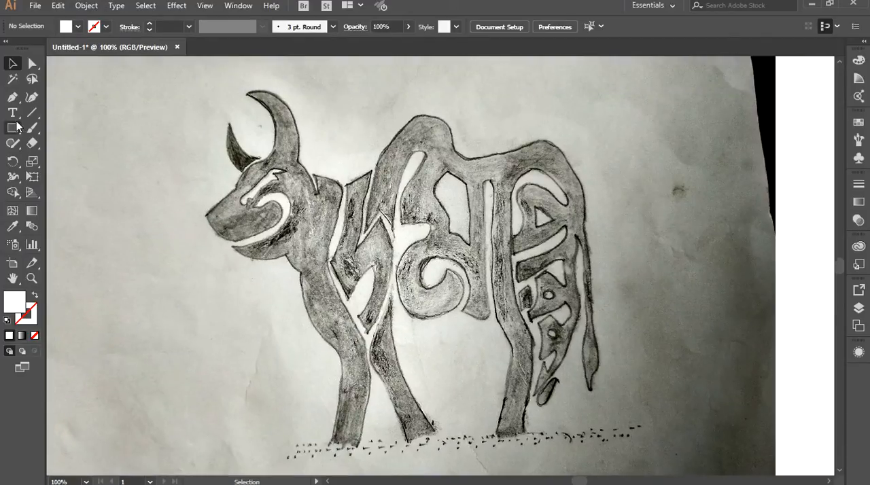
# Trace the bull's outline with the Pen tool from the snout tip over the forehead to the large horn's base, with fill set to none.
pyautogui.press('p')
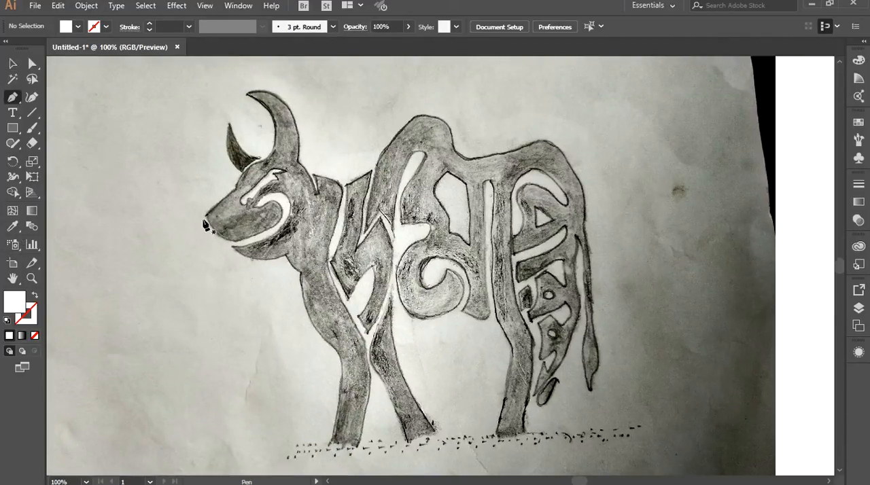
pyautogui.scroll(1, 204, 224)
pyautogui.moveTo(310, 156); pyautogui.dragTo(293, 205)
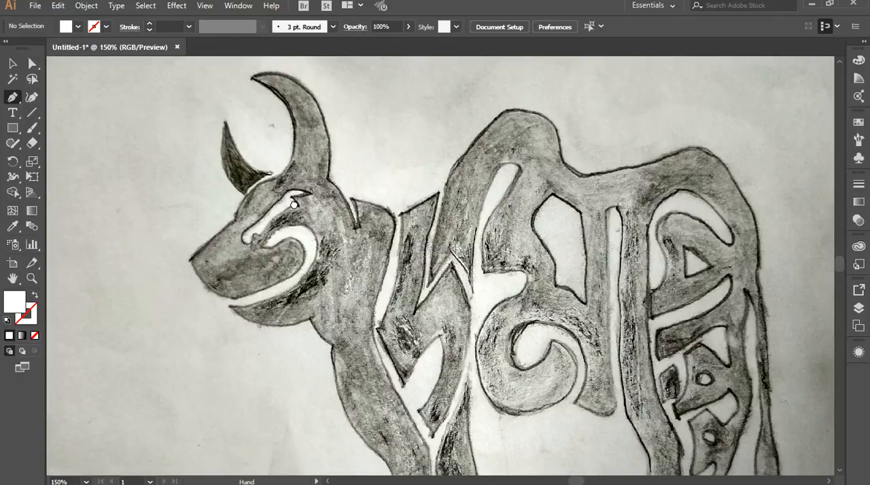
pyautogui.click(189, 259)
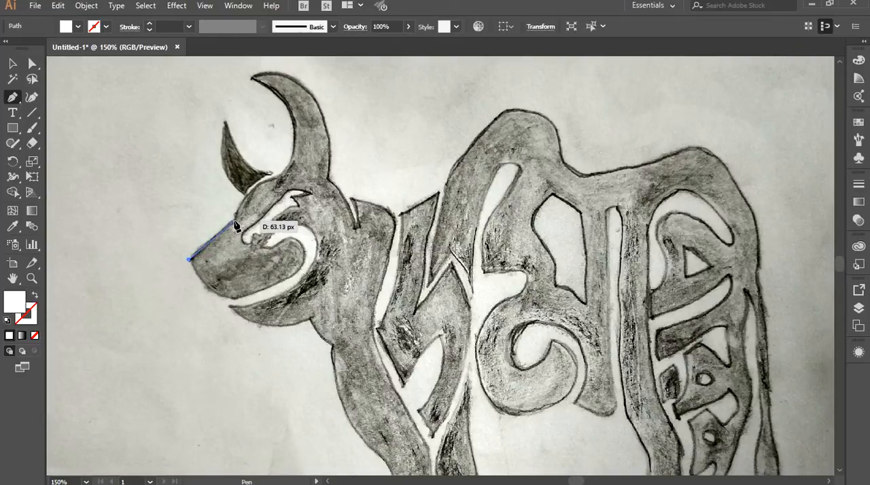
pyautogui.click(234, 223)
pyautogui.scroll(1, 278, 199)
pyautogui.scroll(1, 277, 199)
pyautogui.scroll(1, 279, 197)
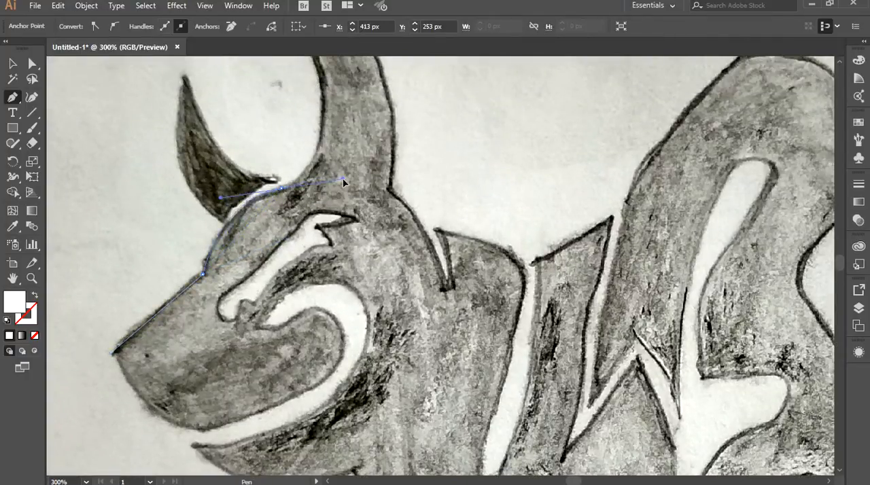
pyautogui.click(34, 335)
pyautogui.click(281, 188)
# Continue the path in curved segments along the large horn's inner edge and end it in a corner at the tip.
pyautogui.moveTo(294, 135); pyautogui.dragTo(310, 265)
pyautogui.moveTo(254, 119); pyautogui.dragTo(213, 101)
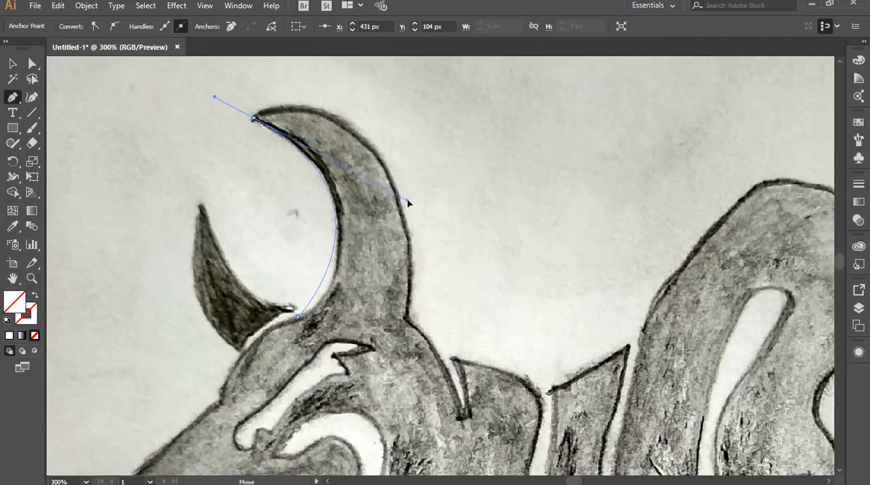
pyautogui.hotkey('ctrl', 'z')
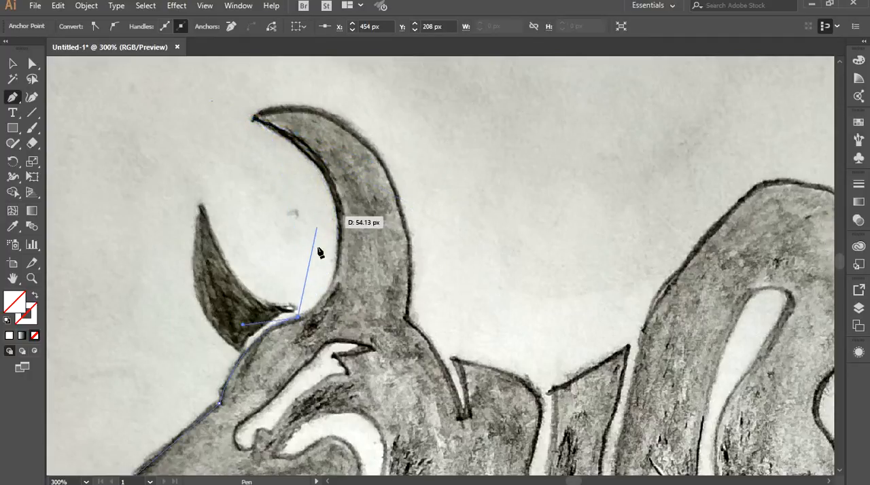
pyautogui.moveTo(338, 237); pyautogui.dragTo(339, 184)
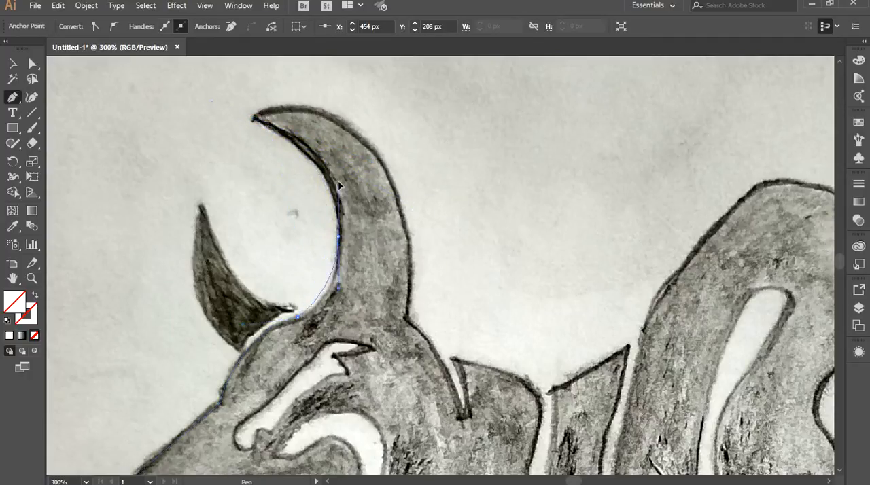
pyautogui.click(338, 237)
pyautogui.moveTo(253, 118); pyautogui.dragTo(221, 106)
pyautogui.moveTo(319, 135); pyautogui.dragTo(342, 156)
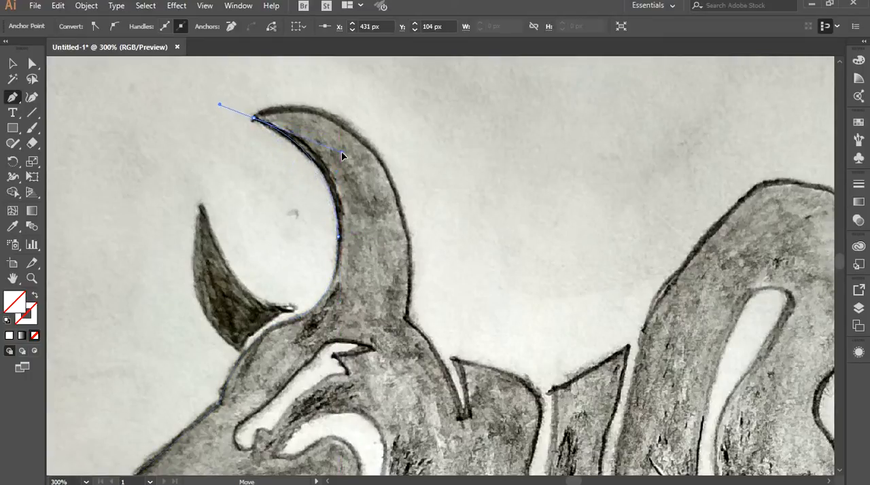
pyautogui.click(254, 120)
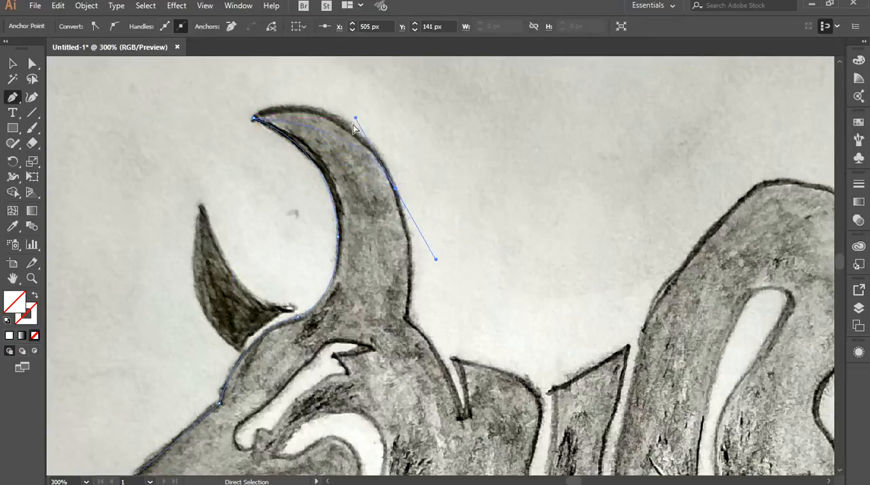
# Trace the large horn's outer edge from the tip down to its base, fitting the curve handles and making a corner there.
pyautogui.moveTo(355, 120); pyautogui.dragTo(350, 87)
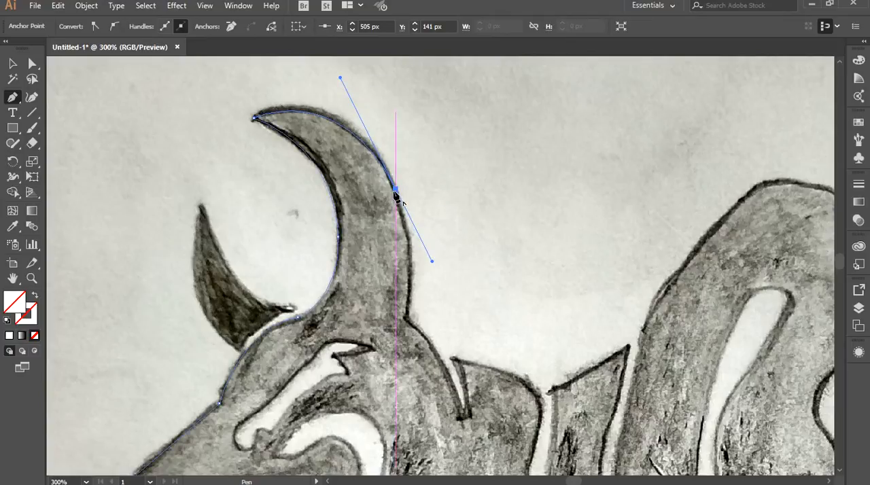
pyautogui.moveTo(502, 274); pyautogui.dragTo(488, 153)
pyautogui.moveTo(407, 176); pyautogui.dragTo(400, 195)
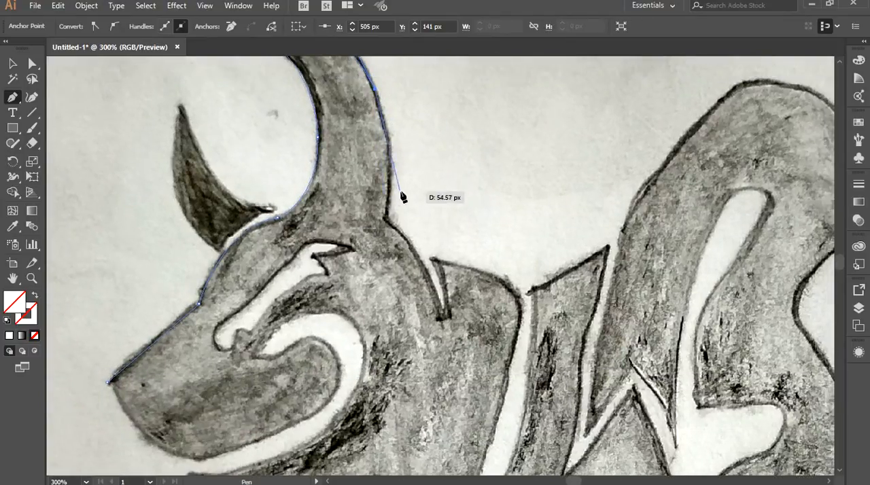
pyautogui.click(387, 218)
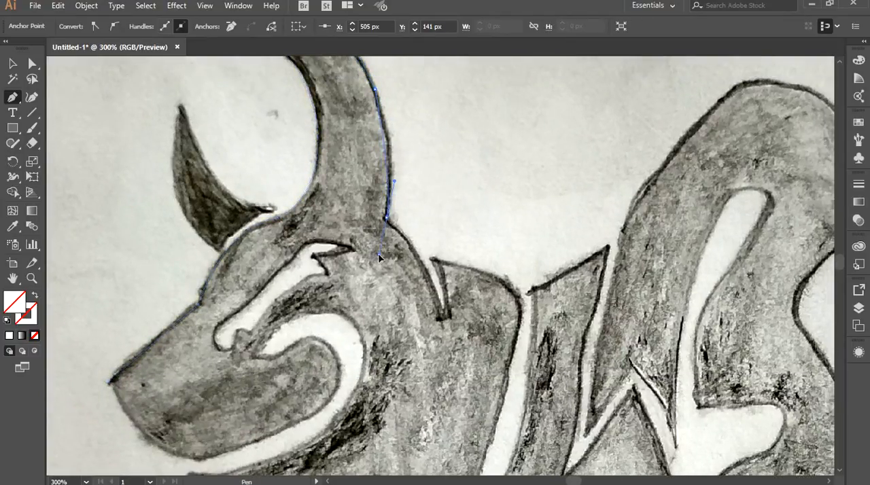
pyautogui.moveTo(370, 272); pyautogui.dragTo(371, 274)
pyautogui.click(386, 218)
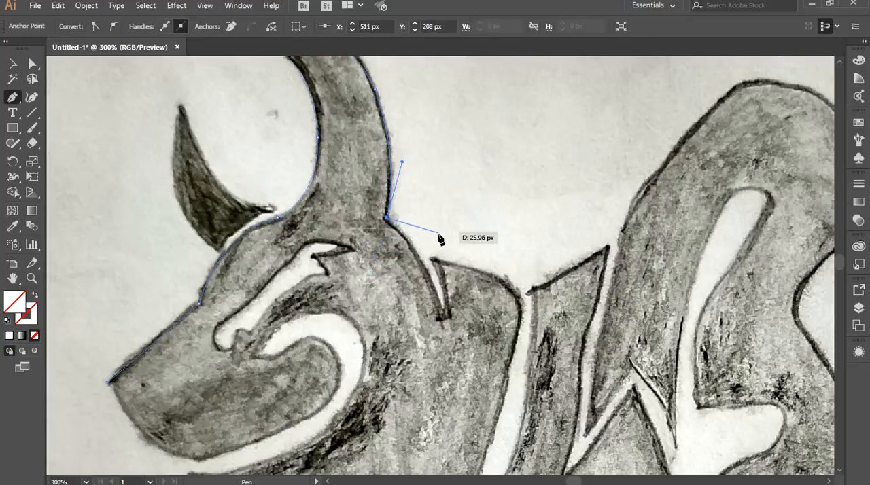
# Trace the back of the head down into the narrow neck notch and back up to the notch's pointed tip.
pyautogui.moveTo(438, 239); pyautogui.dragTo(421, 159)
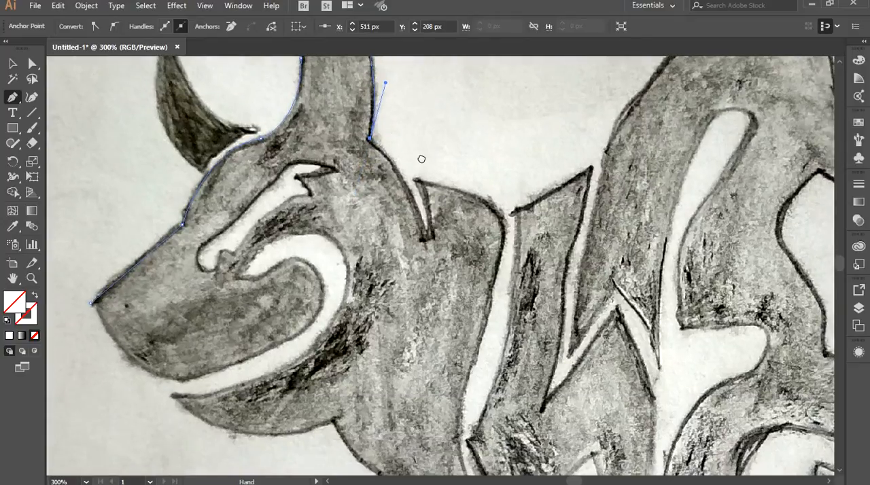
pyautogui.click(423, 242)
pyautogui.click(426, 242)
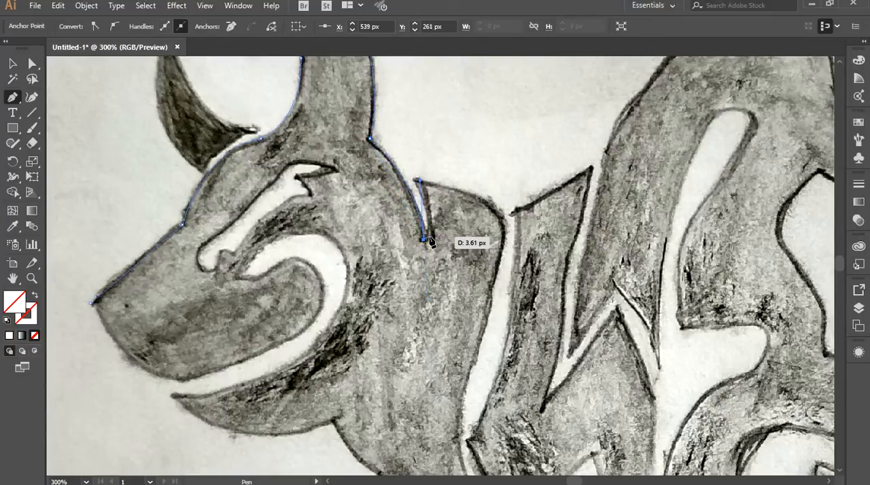
pyautogui.click(416, 181)
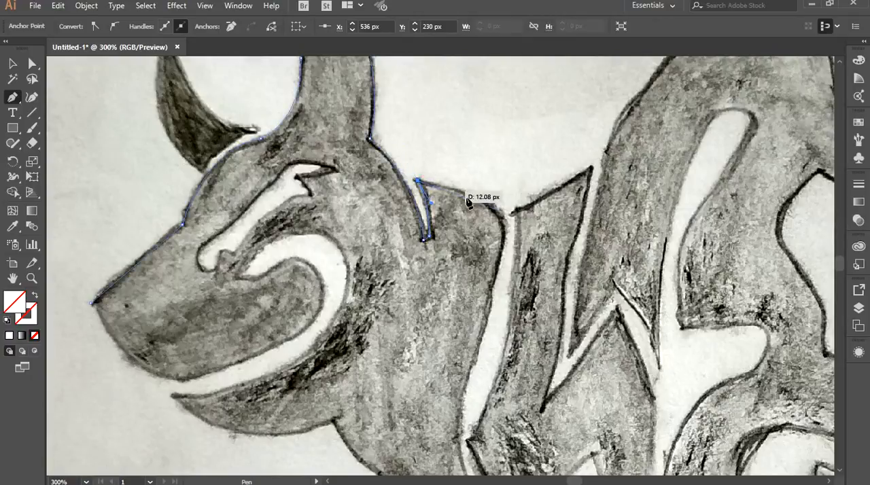
# Trace the top of the neck from the notch tip and curve the path down into the white gap behind it.
pyautogui.click(493, 205)
pyautogui.moveTo(502, 211); pyautogui.dragTo(502, 212)
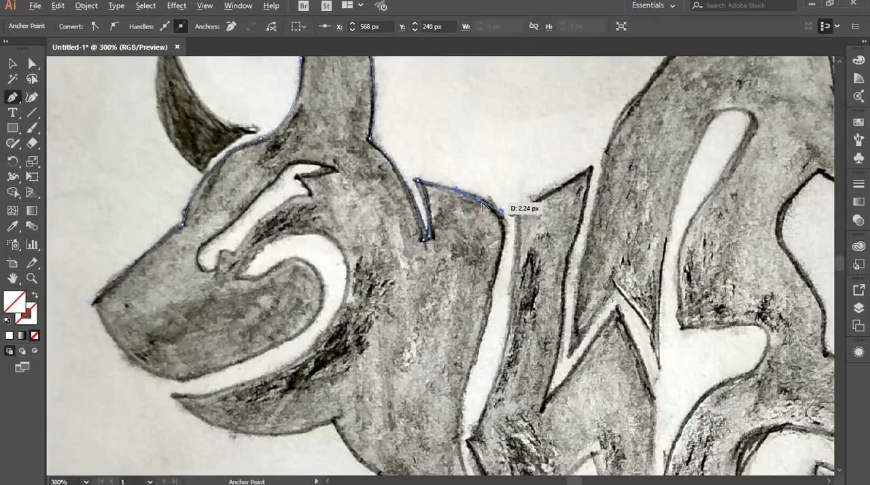
pyautogui.click(479, 200)
pyautogui.click(505, 245)
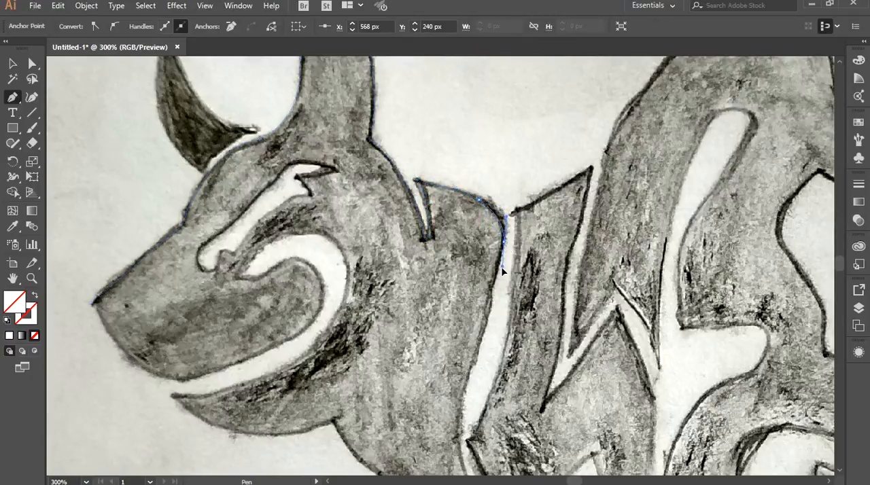
# Trace the neck and chest's rear edge down along the white gap to where the two front legs part.
pyautogui.scroll(-5, 476, 272)
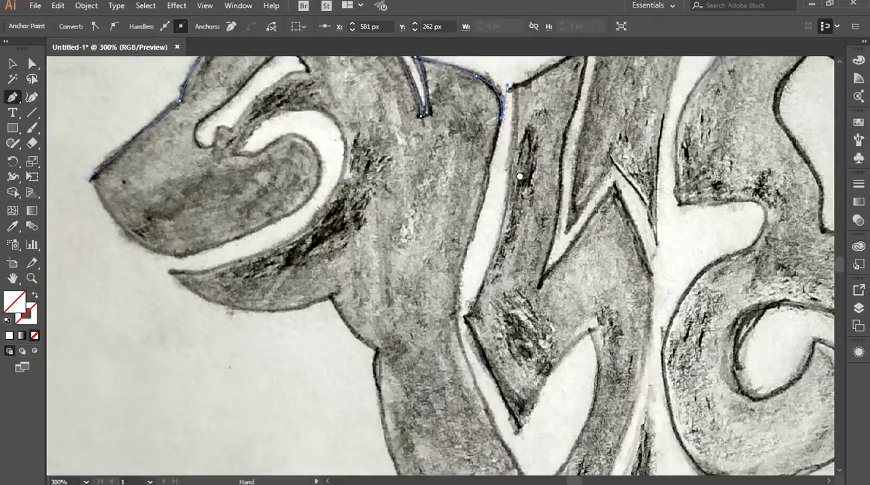
pyautogui.click(467, 259)
pyautogui.scroll(-6, 468, 259)
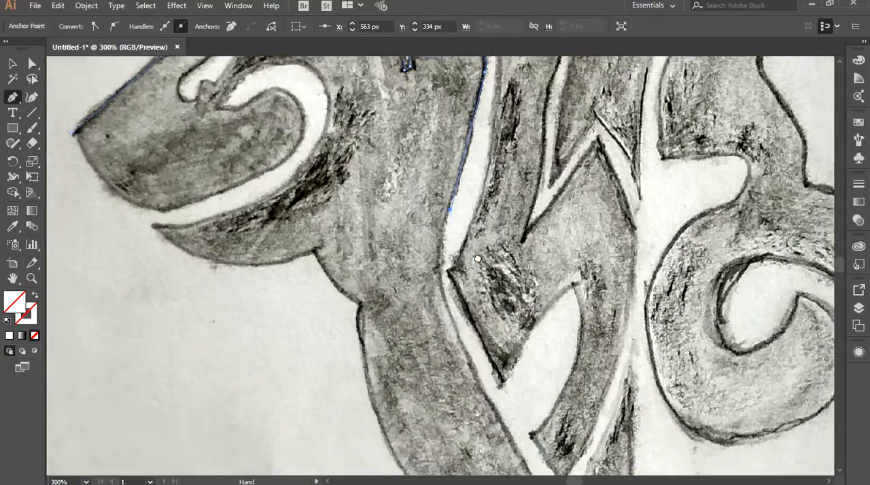
pyautogui.click(491, 309)
pyautogui.scroll(-5, 483, 288)
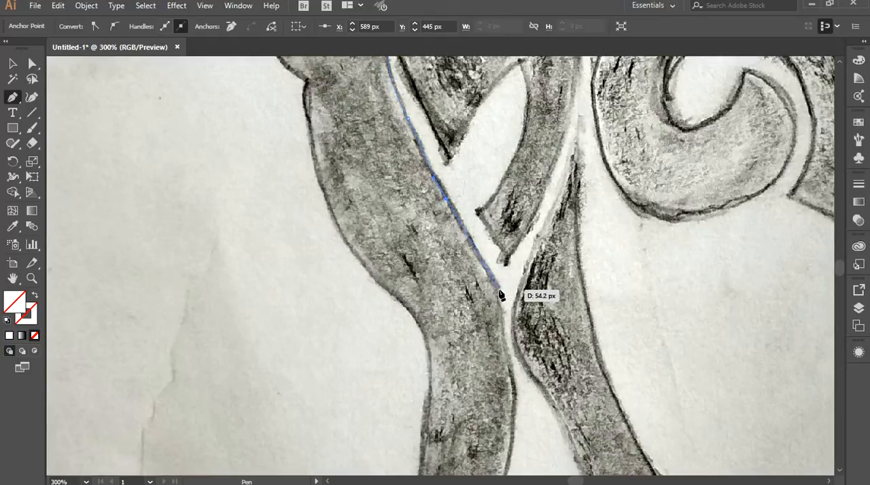
pyautogui.scroll(-6, 500, 294)
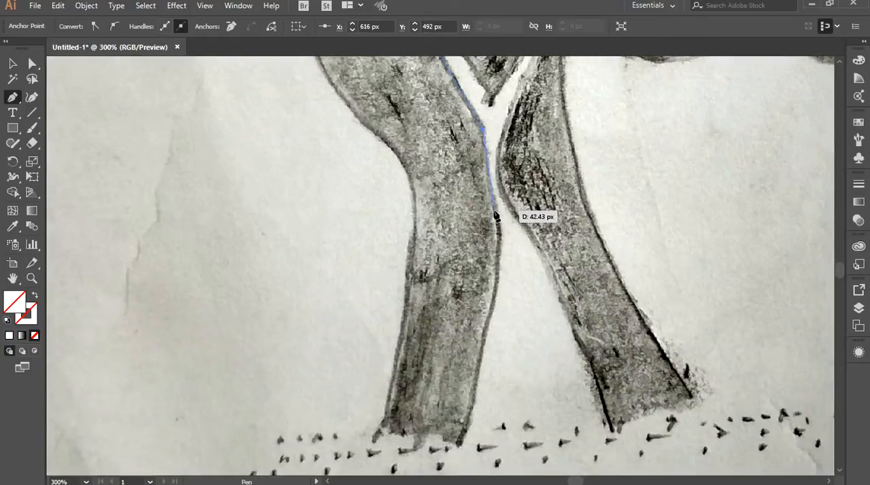
# Trace the foremost leg's rear edge in curved segments down to the rear corner of the foot.
pyautogui.click(494, 213)
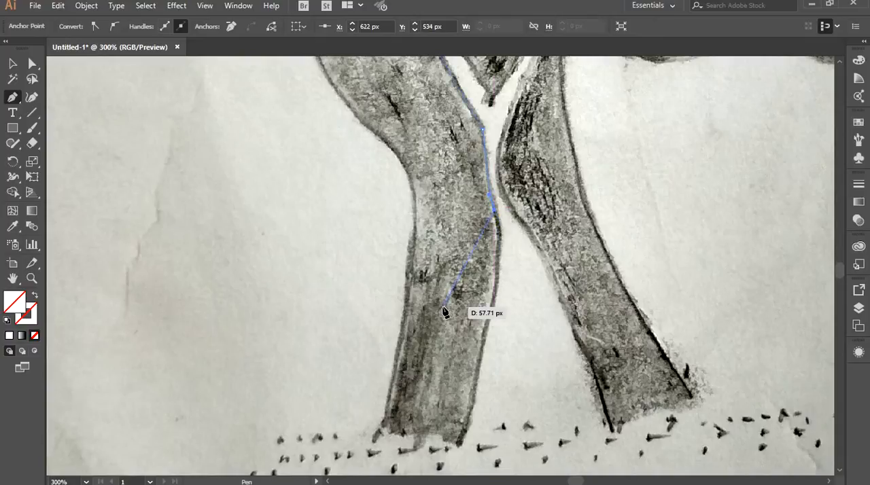
pyautogui.scroll(1, 564, 301)
pyautogui.moveTo(563, 301); pyautogui.dragTo(612, 234)
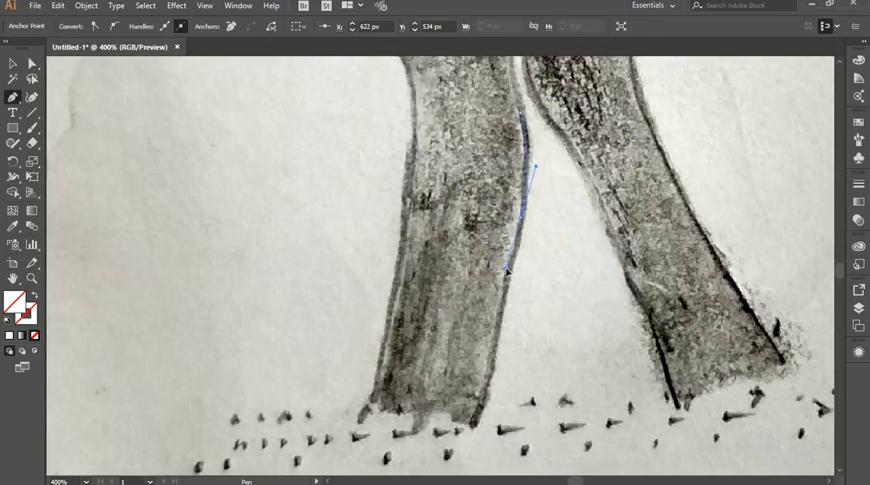
pyautogui.scroll(-3, 559, 170)
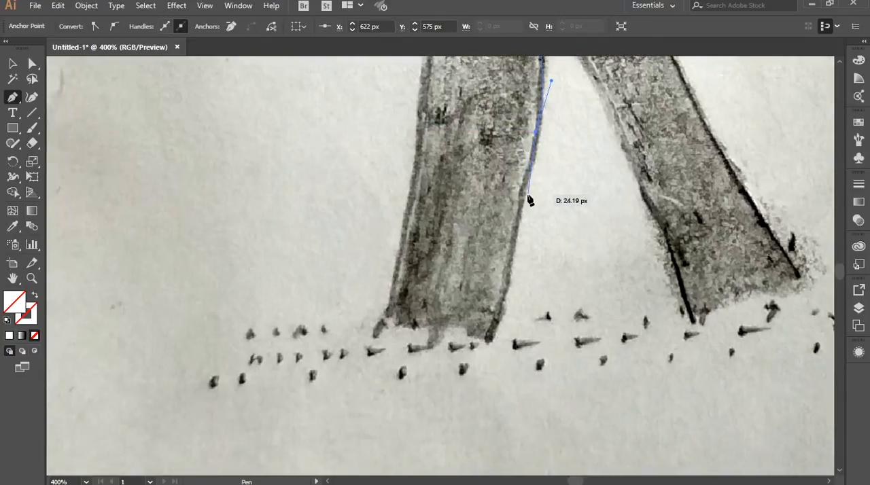
pyautogui.moveTo(513, 205); pyautogui.dragTo(514, 212)
pyautogui.click(522, 194)
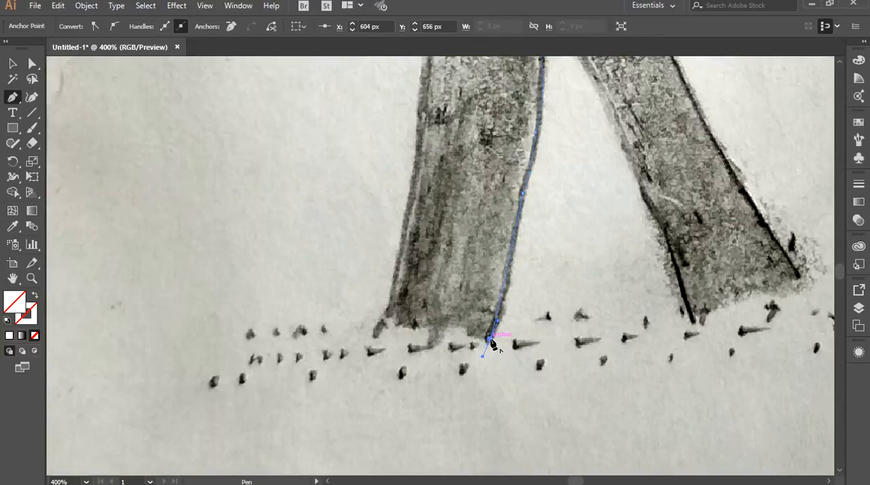
# Trace the bottom edge of the foremost foot across to its front corner.
pyautogui.hscroll(-2, 476, 333)
pyautogui.moveTo(459, 316); pyautogui.dragTo(411, 301)
pyautogui.click(456, 315)
# Trace the foremost leg's front edge up from the foot's front corner past the knee to the lower chest.
pyautogui.moveTo(450, 182); pyautogui.dragTo(446, 281)
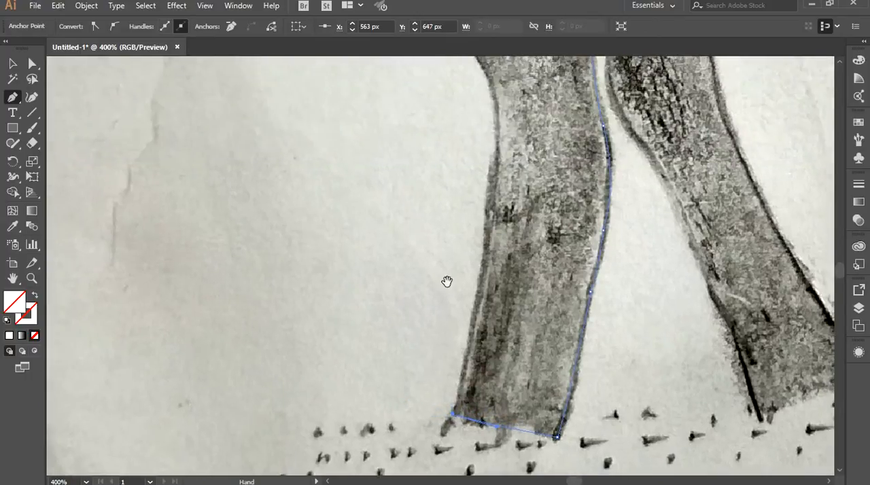
pyautogui.click(489, 220)
pyautogui.moveTo(501, 209); pyautogui.dragTo(530, 318)
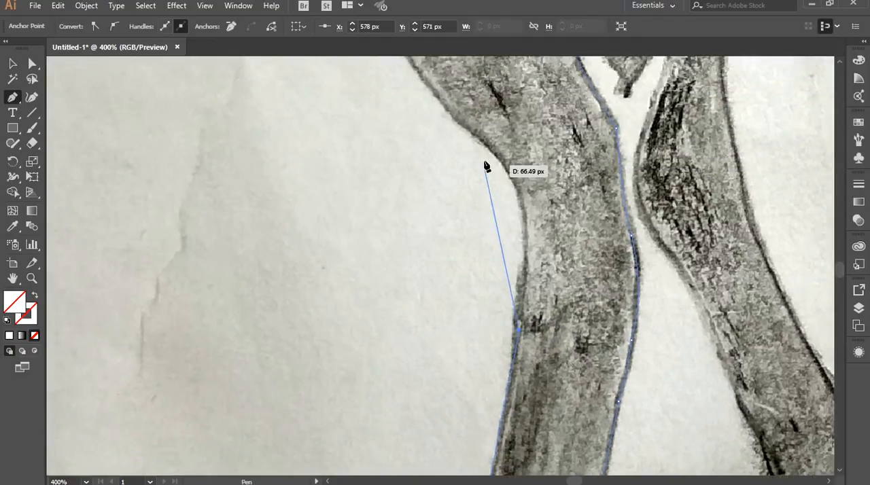
pyautogui.moveTo(476, 136); pyautogui.dragTo(554, 181)
pyautogui.click(465, 128)
pyautogui.moveTo(445, 104); pyautogui.dragTo(560, 346)
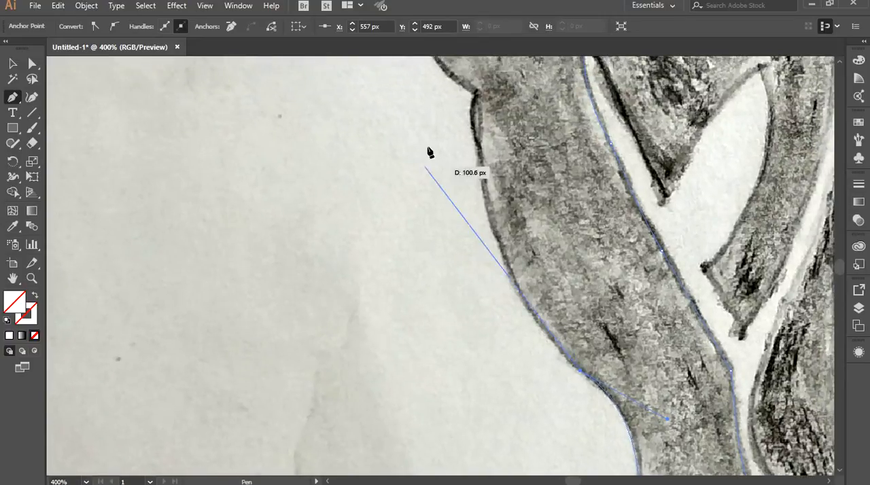
# Trace the chest's front edge as a curve up to the small notch below the throat.
pyautogui.moveTo(476, 95); pyautogui.dragTo(460, 152)
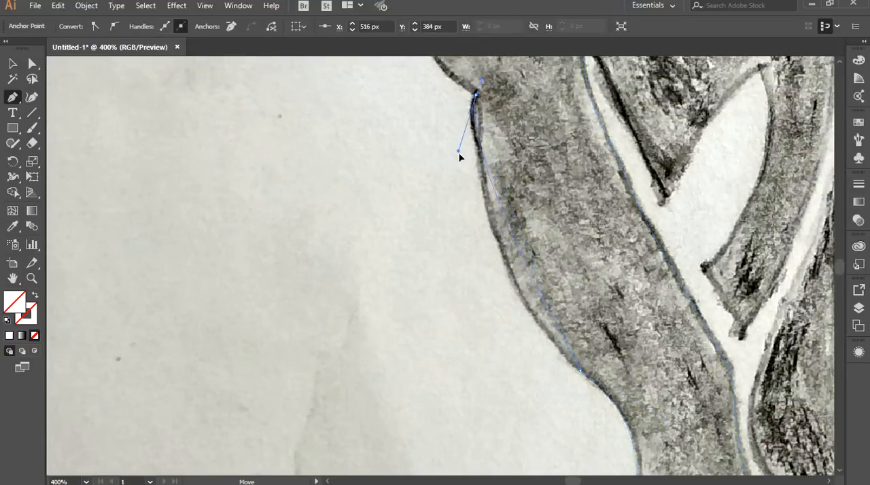
pyautogui.moveTo(450, 205); pyautogui.dragTo(453, 240)
pyautogui.click(476, 96)
pyautogui.click(520, 260)
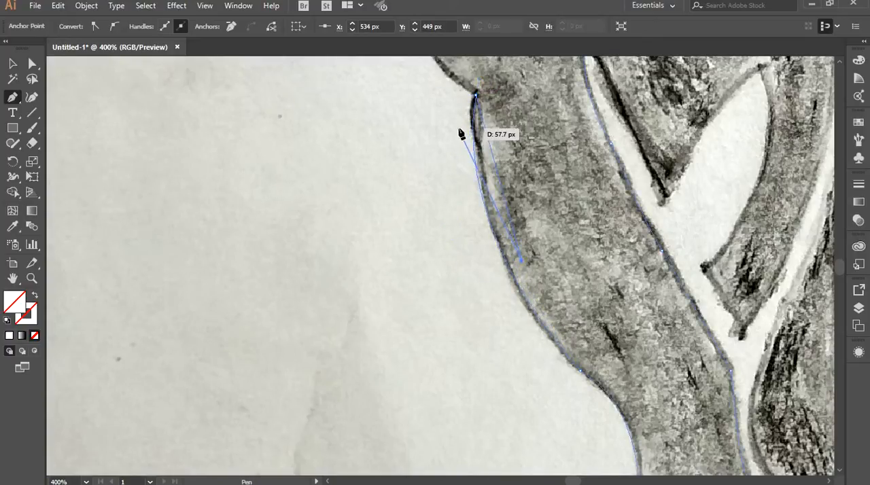
pyautogui.hotkey('ctrl', 'z')
# Trace the throat up to the jaw corner and curve along the lower jaw's underside to its front tip.
pyautogui.moveTo(446, 122); pyautogui.dragTo(500, 357)
pyautogui.moveTo(468, 261); pyautogui.dragTo(464, 230)
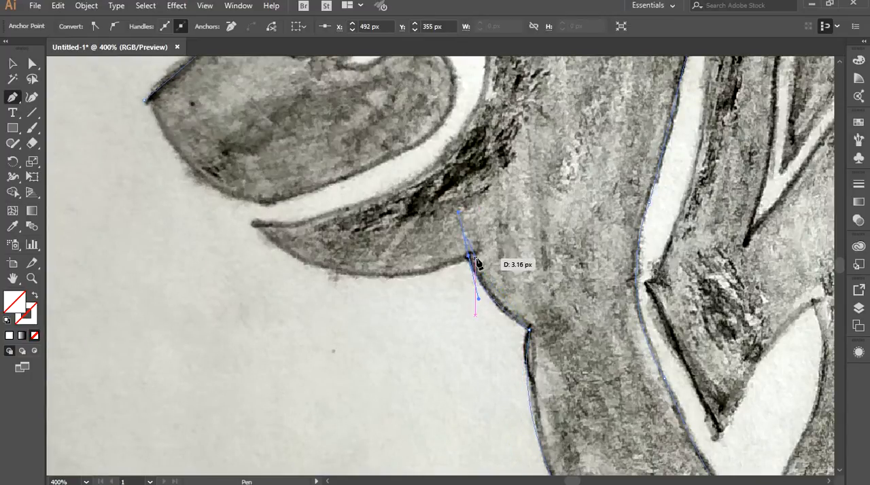
pyautogui.moveTo(324, 231); pyautogui.dragTo(424, 287)
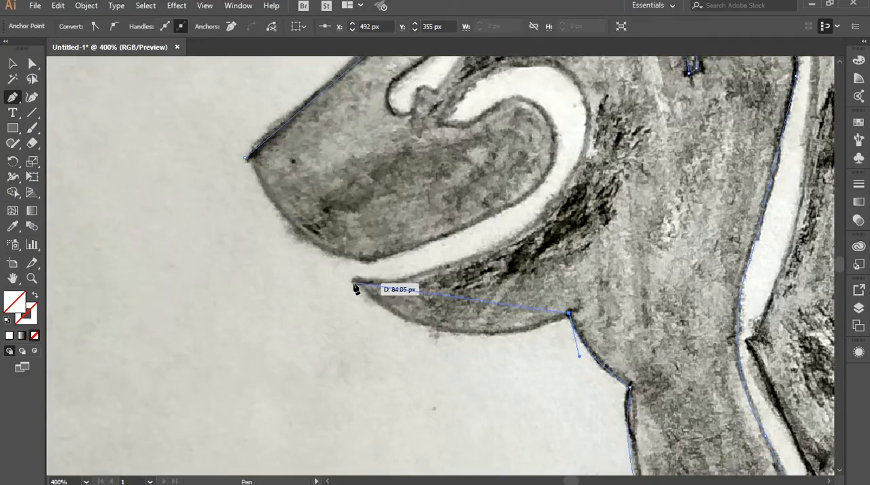
pyautogui.moveTo(248, 193); pyautogui.dragTo(246, 188)
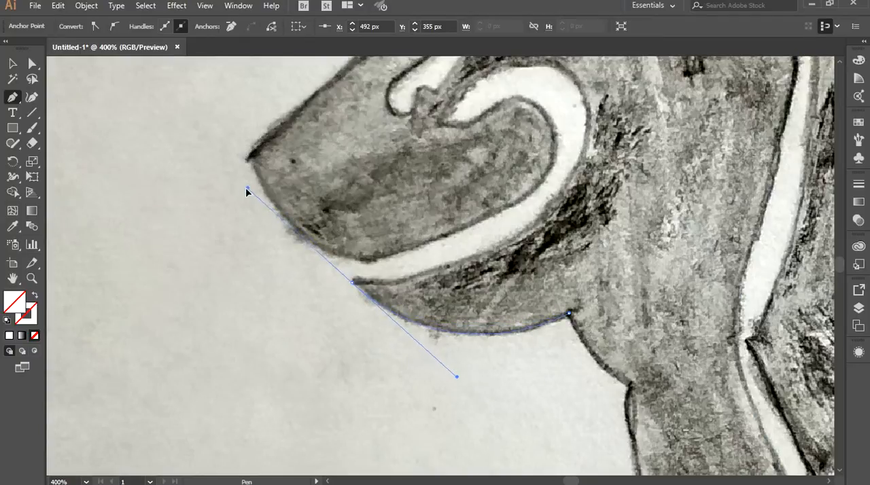
# Trace the outer edge of the white mouth gap from the lower jaw's tip around the curl to its inner end.
pyautogui.moveTo(351, 280); pyautogui.dragTo(298, 377)
pyautogui.moveTo(527, 254); pyautogui.dragTo(483, 371)
pyautogui.click(528, 255)
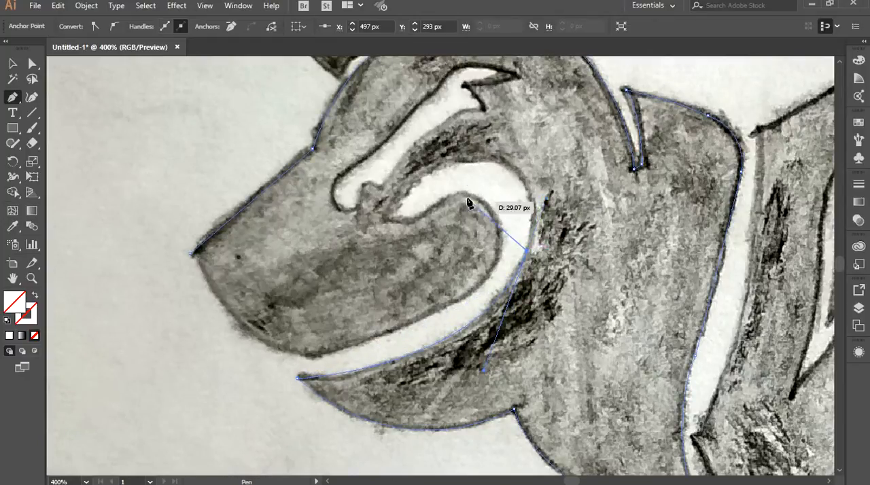
pyautogui.moveTo(452, 163); pyautogui.dragTo(344, 180)
pyautogui.click(451, 162)
pyautogui.moveTo(387, 218); pyautogui.dragTo(381, 233)
pyautogui.moveTo(374, 263); pyautogui.dragTo(381, 229)
pyautogui.click(387, 218)
# Trace the inner edge of the mouth curl around the rounded cheek and along the upper jaw's underside towards the muzzle.
pyautogui.moveTo(430, 210); pyautogui.dragTo(454, 197)
pyautogui.click(431, 210)
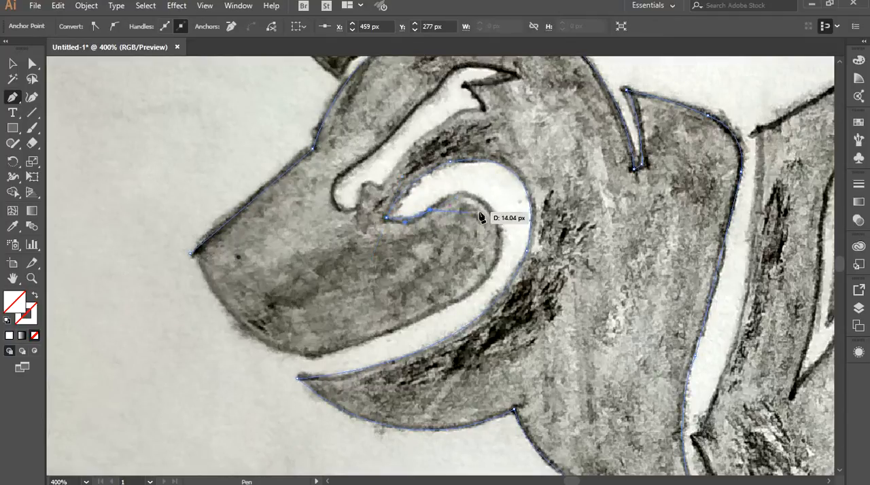
pyautogui.moveTo(493, 220); pyautogui.dragTo(496, 279)
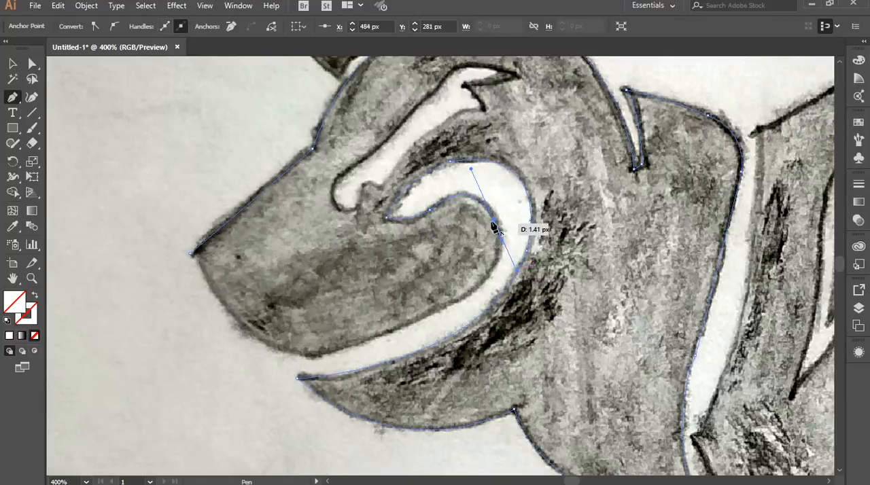
pyautogui.scroll(-3, 479, 204)
pyautogui.moveTo(478, 201); pyautogui.dragTo(460, 196)
pyautogui.moveTo(415, 229); pyautogui.dragTo(414, 229)
pyautogui.click(460, 194)
pyautogui.moveTo(316, 255); pyautogui.dragTo(267, 262)
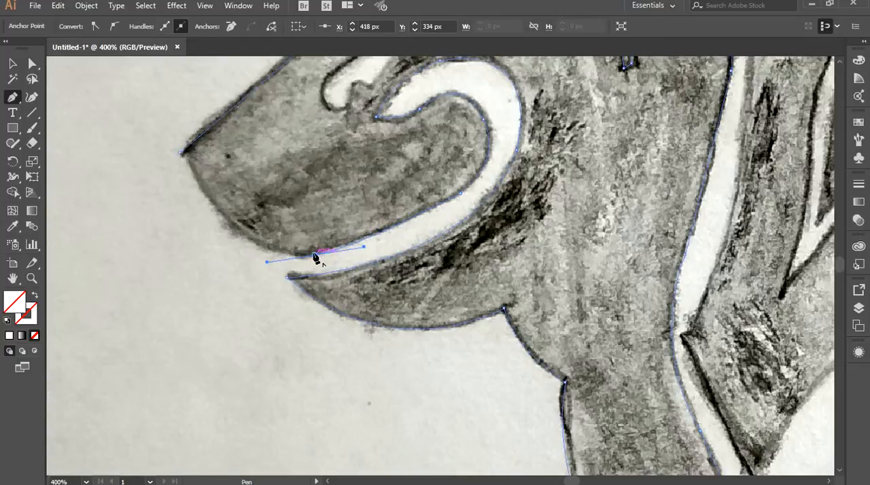
pyautogui.click(314, 254)
# Trace the muzzle's front edge up to the nose tip and close the outline at its starting point.
pyautogui.press('space')
pyautogui.moveTo(240, 185); pyautogui.dragTo(351, 271)
pyautogui.moveTo(292, 240); pyautogui.dragTo(267, 191)
pyautogui.moveTo(316, 288); pyautogui.dragTo(325, 314)
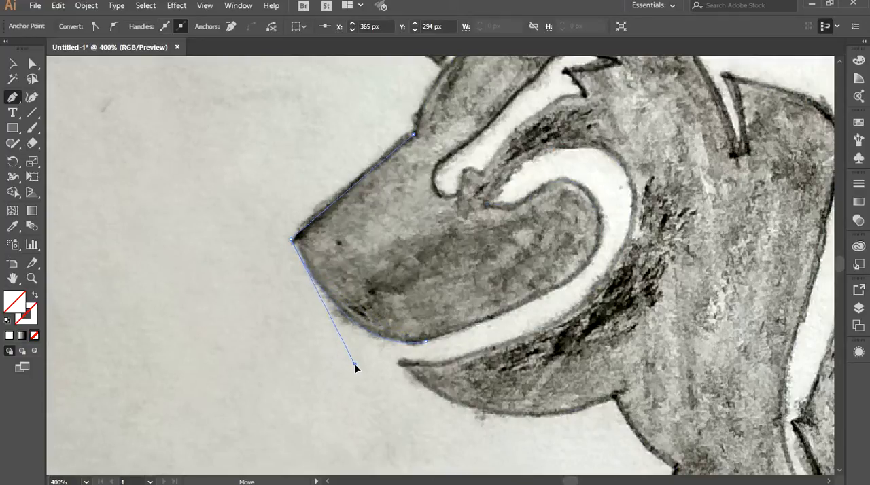
# Fill the closed head, neck and front-leg outline with red R=255 G=29 B=37 and deselect it.
pyautogui.press('space')
pyautogui.moveTo(410, 124); pyautogui.dragTo(245, 239)
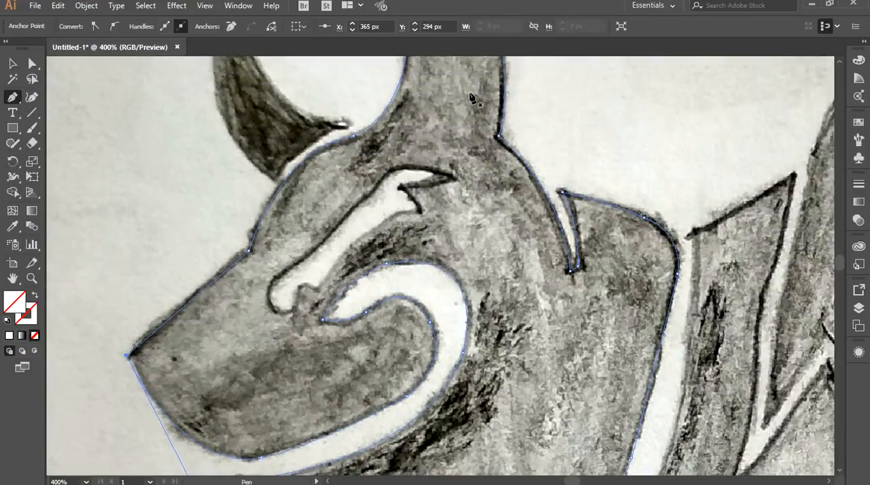
pyautogui.scroll(-1, 506, 145)
pyautogui.moveTo(309, 87); pyautogui.dragTo(338, 215)
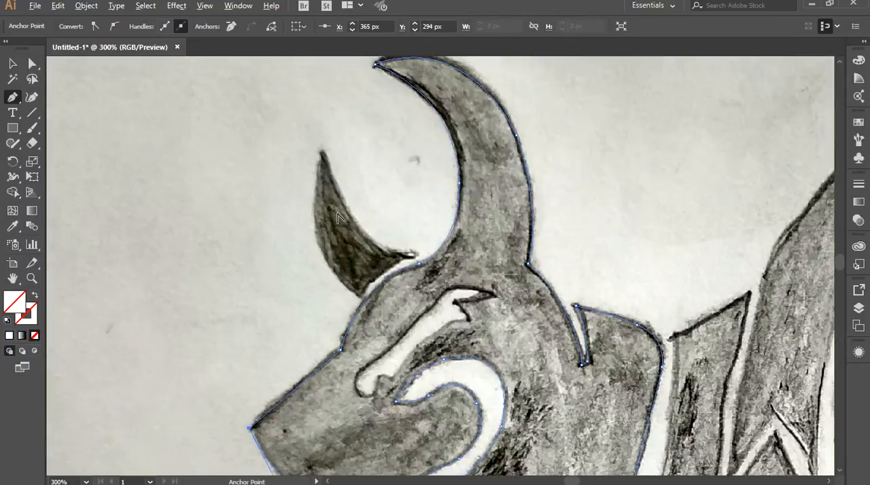
pyautogui.scroll(1, 338, 215)
pyautogui.scroll(1, 414, 250)
pyautogui.moveTo(427, 256); pyautogui.dragTo(411, 178)
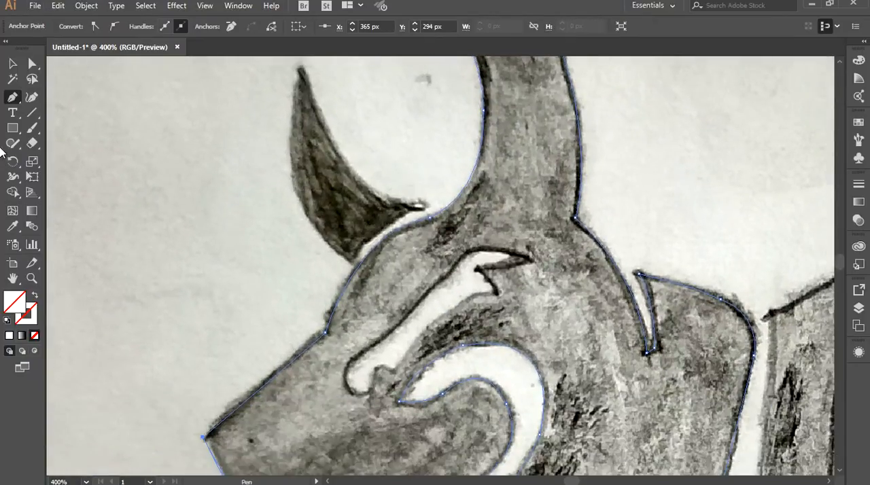
pyautogui.click(13, 64)
pyautogui.click(80, 165)
pyautogui.click(397, 230)
pyautogui.click(78, 26)
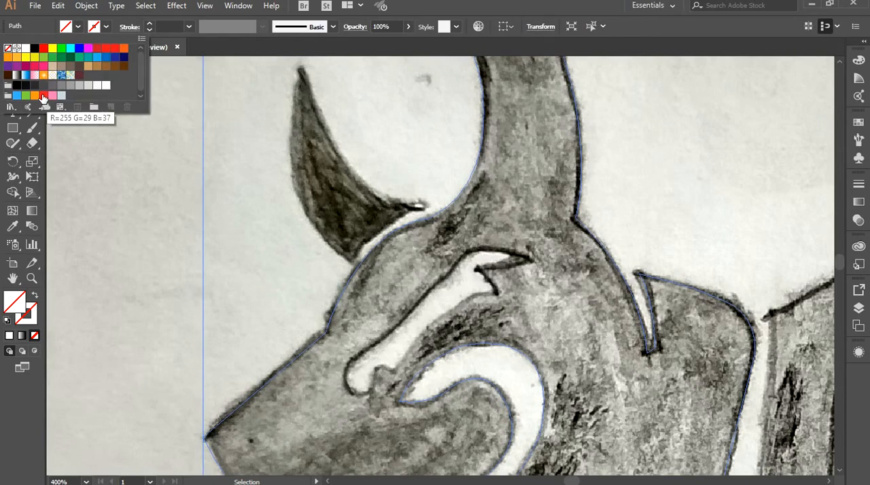
pyautogui.click(39, 95)
pyautogui.click(140, 196)
pyautogui.click(140, 197)
# Inspect the red-filled head and front-leg shape against the underlying sketch.
pyautogui.scroll(-3, 141, 195)
pyautogui.moveTo(438, 206); pyautogui.dragTo(534, 41)
pyautogui.scroll(-1, 497, 219)
pyautogui.moveTo(455, 116); pyautogui.dragTo(450, 234)
pyautogui.scroll(2, 320, 143)
pyautogui.scroll(1, 284, 282)
pyautogui.scroll(1, 389, 282)
pyautogui.moveTo(390, 282); pyautogui.dragTo(268, 269)
# Trace the separate smaller horn in front of the head as a closed red shape and deselect it.
pyautogui.click(12, 98)
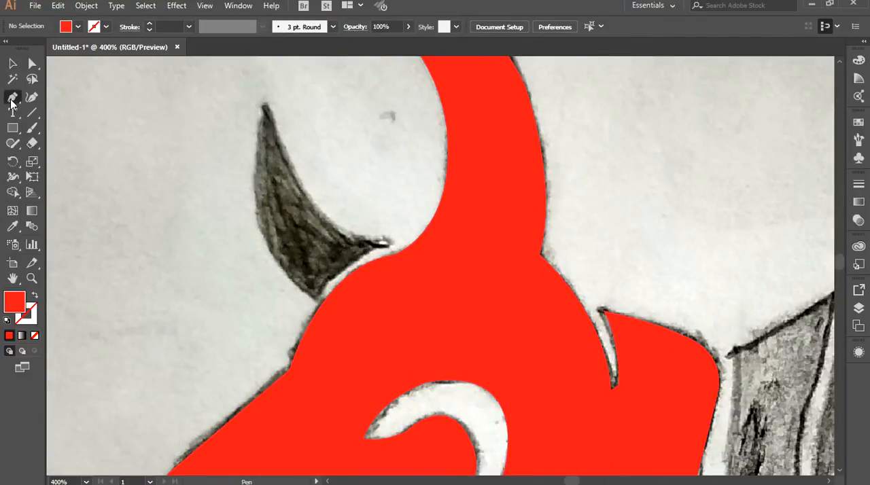
pyautogui.click(264, 104)
pyautogui.moveTo(385, 243); pyautogui.dragTo(480, 244)
pyautogui.click(387, 244)
pyautogui.click(319, 301)
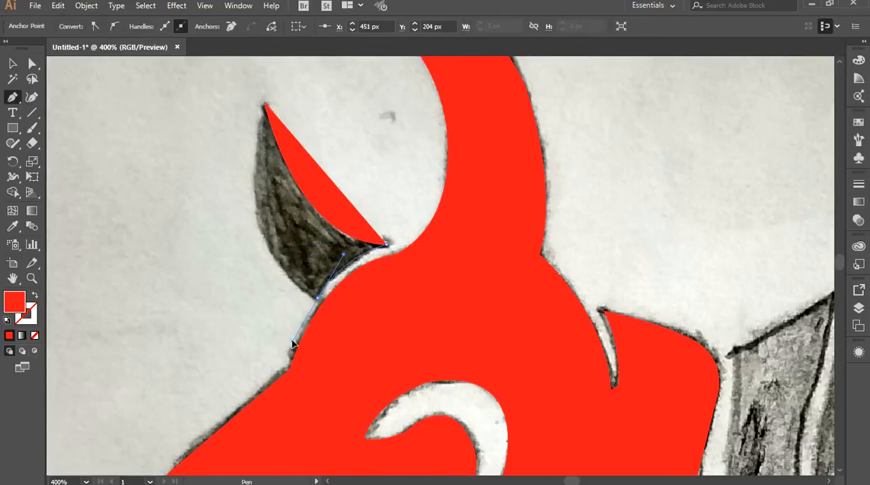
pyautogui.moveTo(292, 343); pyautogui.dragTo(320, 336)
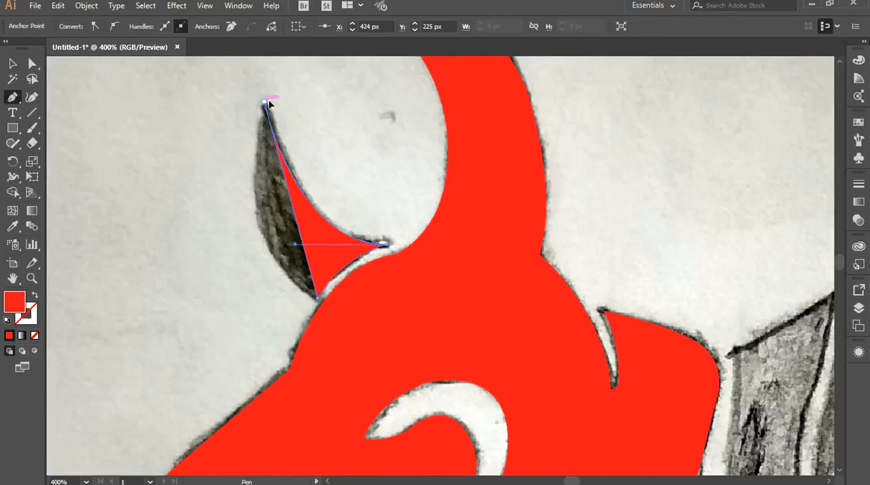
pyautogui.moveTo(265, 101); pyautogui.dragTo(278, 83)
pyautogui.moveTo(228, 229); pyautogui.dragTo(219, 251)
pyautogui.click(12, 64)
pyautogui.click(182, 184)
# Start an unfilled outline of the letter behind the neck, tracing its slanted top and the upper part of its inner edge.
pyautogui.scroll(-2, 461, 332)
pyautogui.moveTo(579, 268); pyautogui.dragTo(346, 97)
pyautogui.scroll(1, 414, 263)
pyautogui.moveTo(413, 263); pyautogui.dragTo(417, 320)
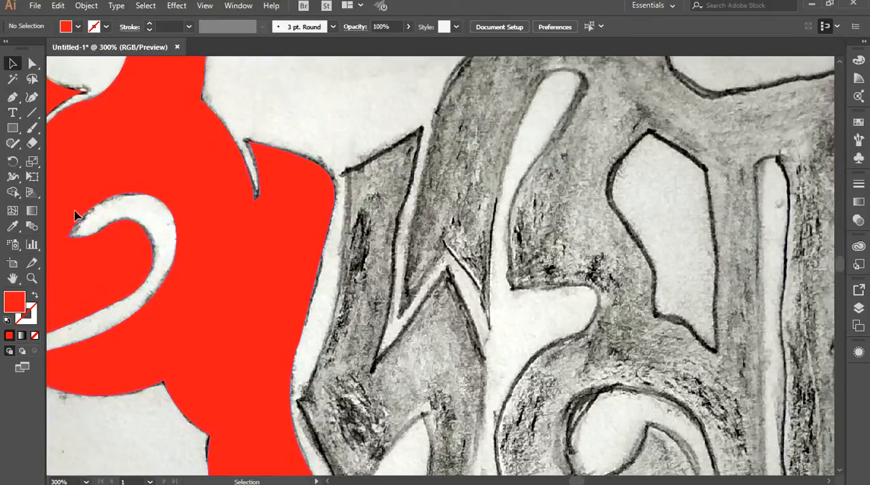
pyautogui.click(34, 336)
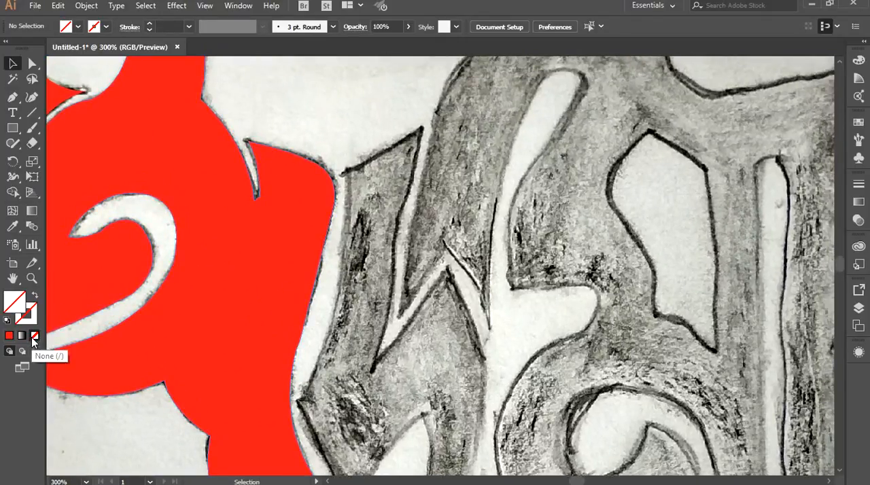
pyautogui.click(345, 174)
pyautogui.click(421, 127)
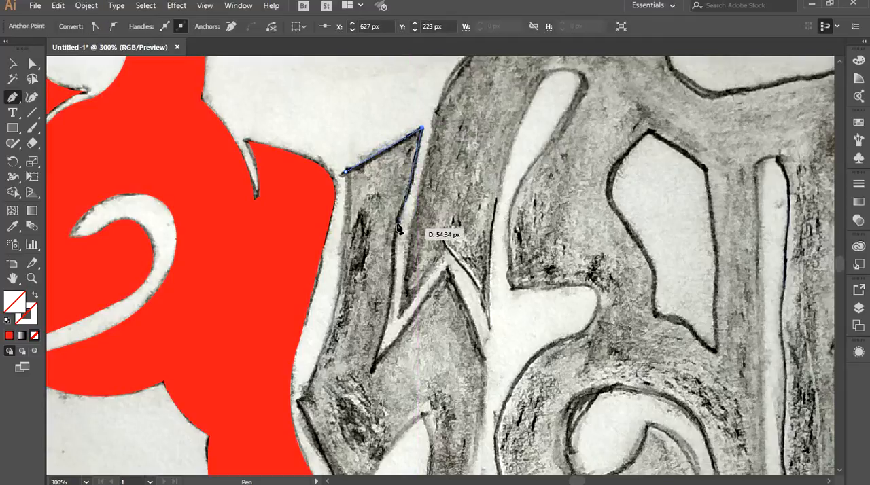
pyautogui.moveTo(399, 217); pyautogui.dragTo(463, 125)
pyautogui.press('space')
pyautogui.moveTo(433, 188); pyautogui.dragTo(431, 190)
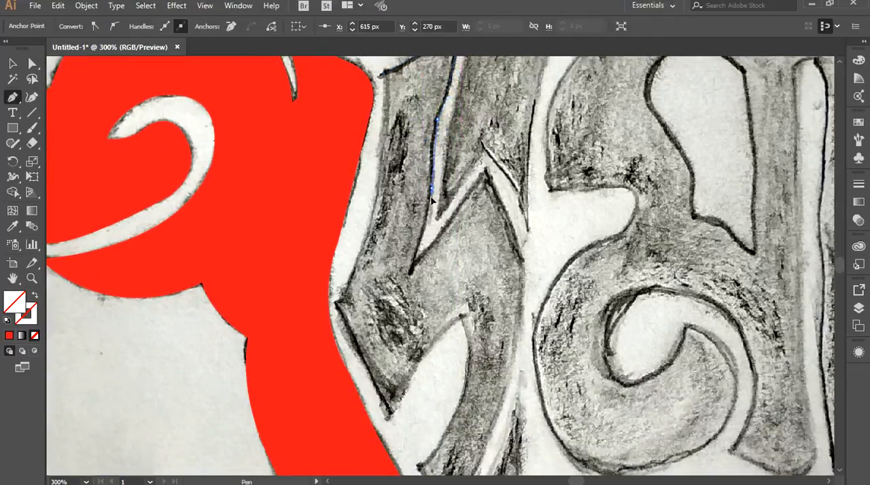
# Trace the letter's deep notch, pointed peak and long outer curve down to the base, then its slanted bottom edge.
pyautogui.click(410, 273)
pyautogui.click(486, 175)
pyautogui.click(487, 173)
pyautogui.press('space')
pyautogui.moveTo(497, 199); pyautogui.dragTo(502, 103)
pyautogui.moveTo(452, 425); pyautogui.dragTo(595, 220)
pyautogui.click(453, 423)
pyautogui.click(423, 373)
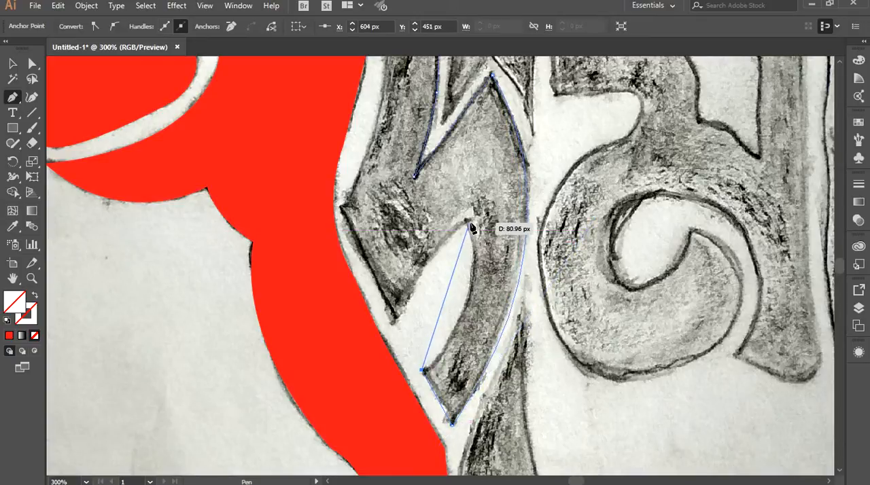
# Trace the white arch inside the letter up to its top point and back down to the lower spike.
pyautogui.moveTo(468, 221); pyautogui.dragTo(464, 175)
pyautogui.press('ctrl')
pyautogui.moveTo(472, 267); pyautogui.dragTo(491, 322)
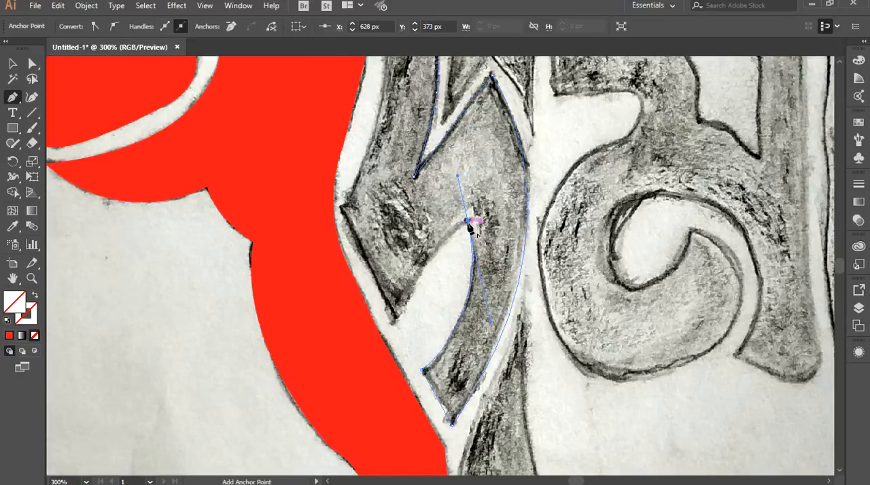
pyautogui.click(467, 220)
pyautogui.moveTo(396, 319); pyautogui.dragTo(376, 377)
pyautogui.moveTo(396, 320); pyautogui.dragTo(397, 324)
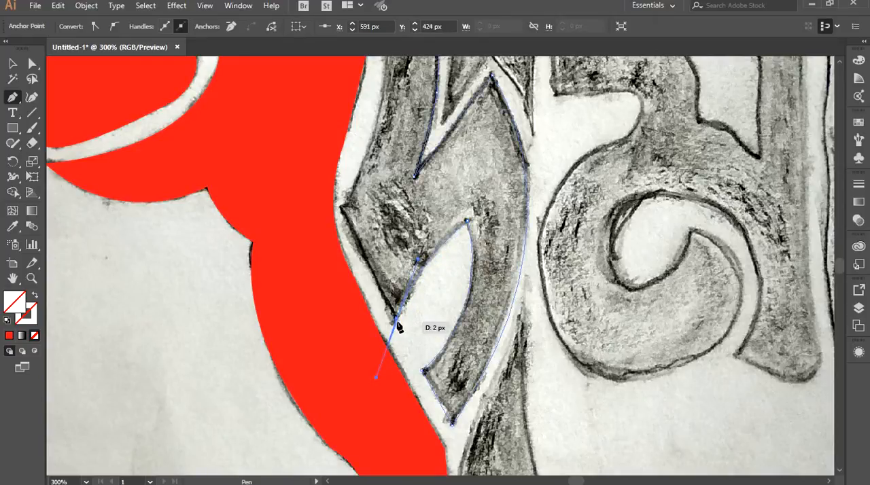
# Trace the letter's edge facing the neck up through the side corner and close the path at its starting point.
pyautogui.click(341, 207)
pyautogui.moveTo(341, 203); pyautogui.dragTo(354, 417)
pyautogui.moveTo(396, 198); pyautogui.dragTo(402, 145)
pyautogui.moveTo(406, 260); pyautogui.dragTo(408, 334)
# Fill the closed letter with the red sampled from the smaller horn and deselect it.
pyautogui.press('v')
pyautogui.press('i')
pyautogui.click(62, 82)
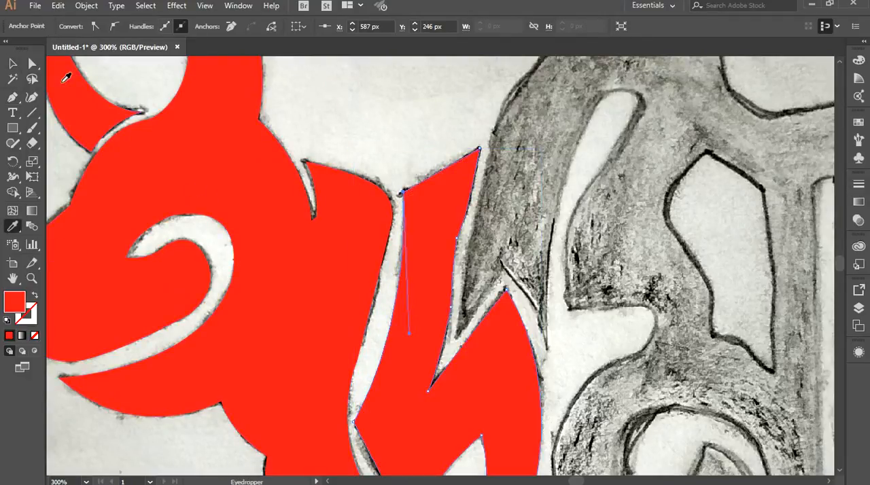
pyautogui.click(12, 63)
pyautogui.click(402, 104)
# Start outlining the next large shape from its lower notch, trace the spike and outer edge upward, and remove the fill.
pyautogui.moveTo(611, 195); pyautogui.dragTo(360, 262)
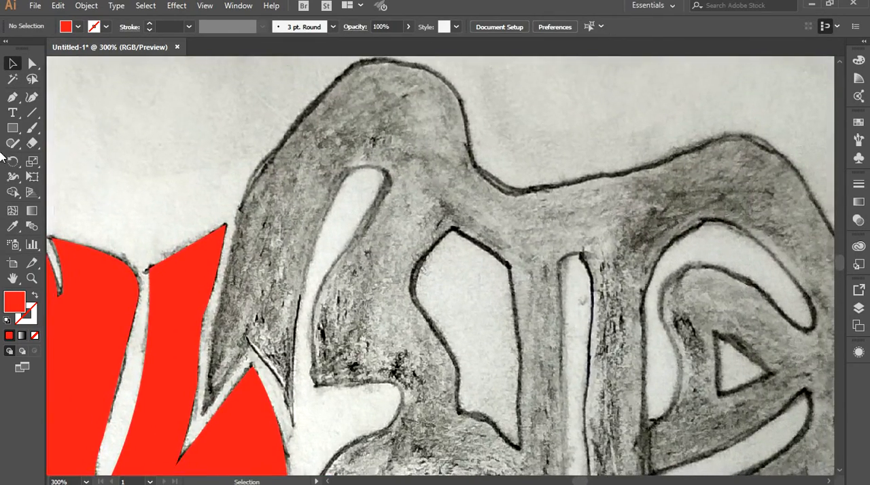
pyautogui.click(248, 341)
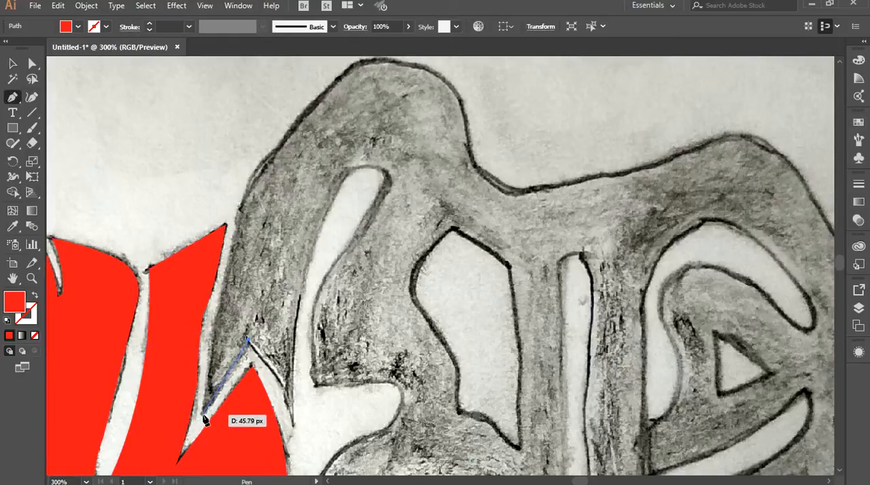
pyautogui.click(202, 414)
pyautogui.moveTo(241, 206); pyautogui.dragTo(254, 177)
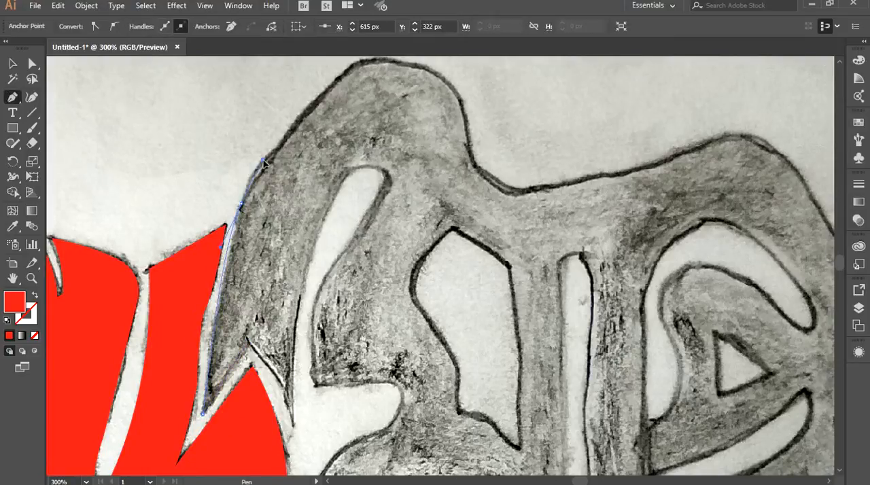
pyautogui.moveTo(263, 151); pyautogui.dragTo(263, 149)
pyautogui.click(241, 204)
pyautogui.click(34, 335)
# Trace the large shape's front slope up to the first hump and curve over its rounded top.
pyautogui.moveTo(403, 82); pyautogui.dragTo(387, 167)
pyautogui.moveTo(342, 149); pyautogui.dragTo(417, 123)
pyautogui.click(343, 148)
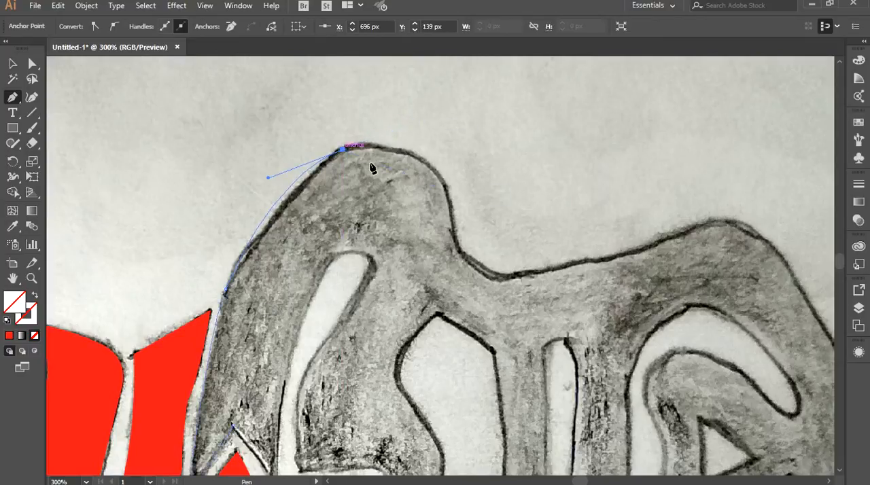
pyautogui.moveTo(468, 273)
pyautogui.mouseDown()
pyautogui.moveTo(480, 286)
pyautogui.moveTo(564, 271)
pyautogui.moveTo(600, 249)
pyautogui.moveTo(383, 252)
pyautogui.moveTo(311, 208)
pyautogui.mouseUp()
pyautogui.click(448, 202)
# Trace the back contour through the dip after the first hump and up the gentle slope to the second hump.
pyautogui.click(528, 275)
pyautogui.moveTo(433, 165); pyautogui.dragTo(445, 161)
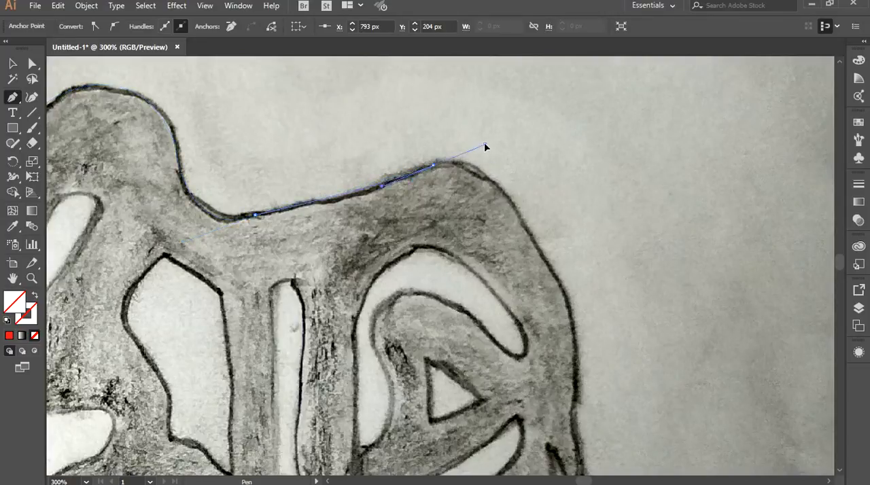
pyautogui.click(433, 165)
# Trace over the second hump and down the bull's rear edge to the slight notch beside the tail gap.
pyautogui.moveTo(501, 217); pyautogui.dragTo(552, 178)
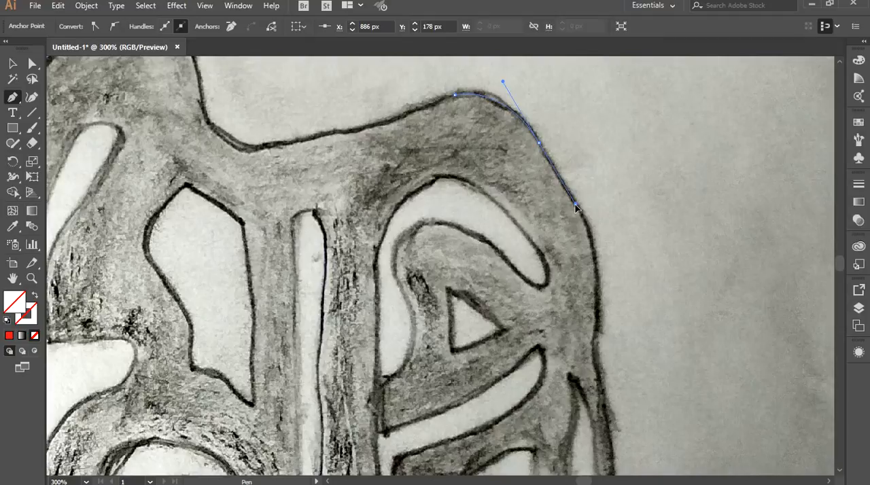
pyautogui.moveTo(581, 215); pyautogui.dragTo(567, 184)
pyautogui.click(539, 145)
pyautogui.moveTo(579, 288); pyautogui.dragTo(569, 341)
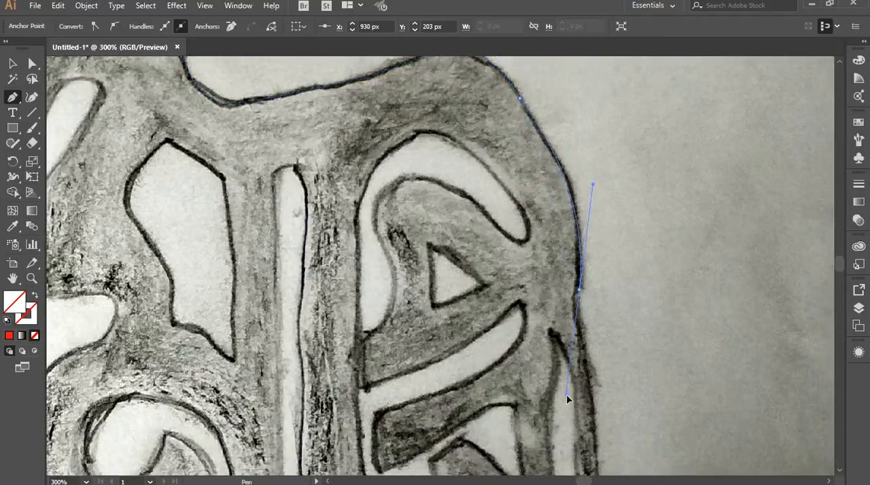
# Trace the bull's rear edge past the slight notch to the root of the hanging tail, breaking the curve handles there.
pyautogui.moveTo(567, 406); pyautogui.dragTo(564, 410)
pyautogui.press('space')
pyautogui.moveTo(636, 316); pyautogui.dragTo(641, 196)
pyautogui.click(584, 168)
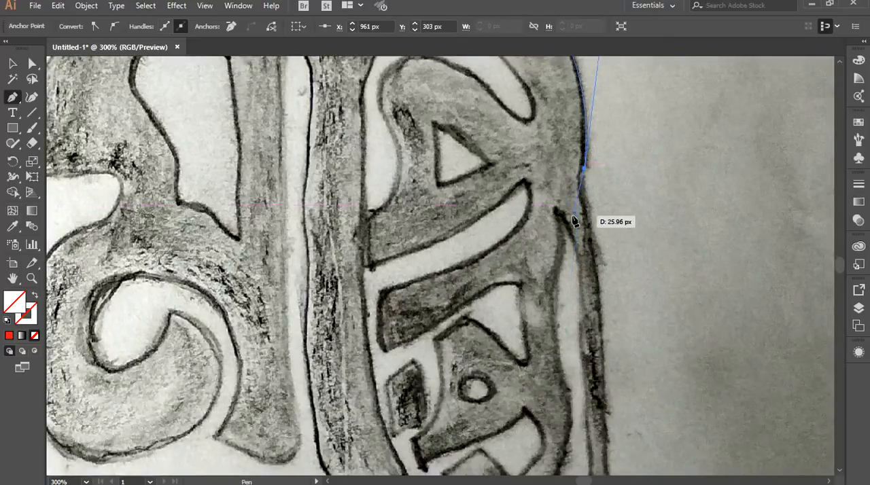
pyautogui.moveTo(582, 215); pyautogui.dragTo(583, 231)
pyautogui.press('space')
pyautogui.moveTo(613, 269); pyautogui.dragTo(567, 173)
# Trace the tail's outer edge down around the bulge to its pointed lower tip.
pyautogui.scroll(-2, 572, 193)
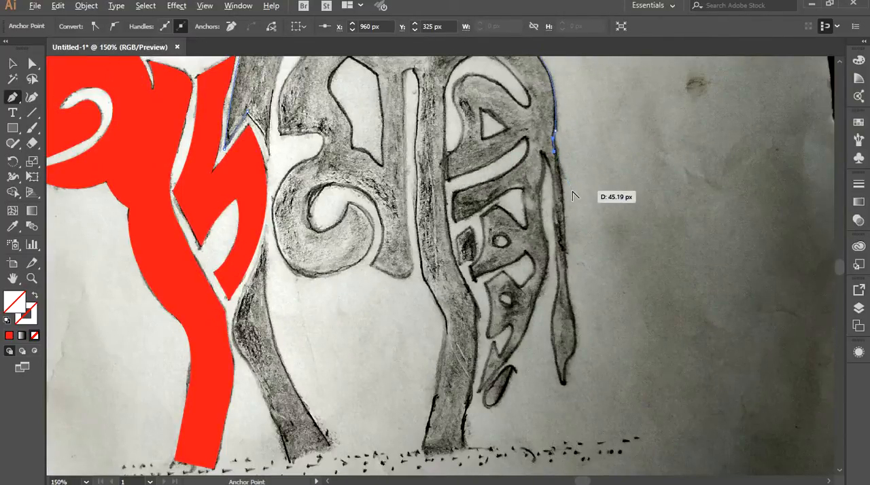
pyautogui.scroll(-2, 575, 195)
pyautogui.scroll(3, 558, 224)
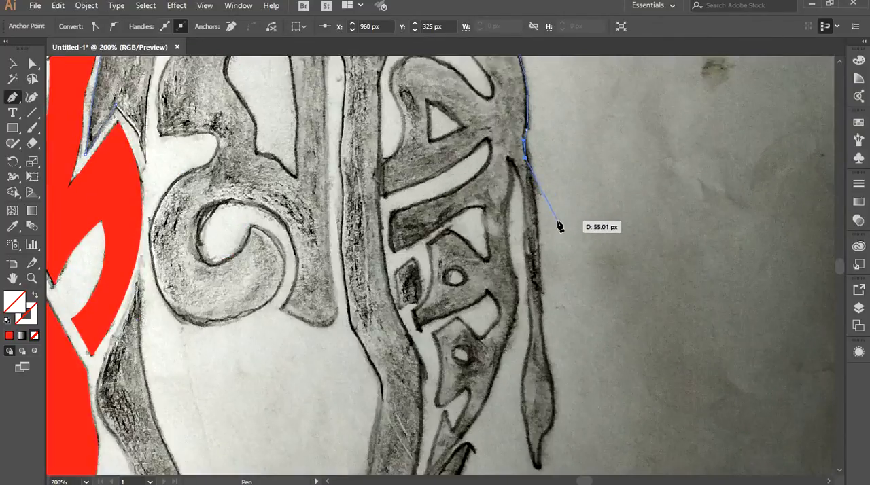
pyautogui.scroll(-2, 559, 226)
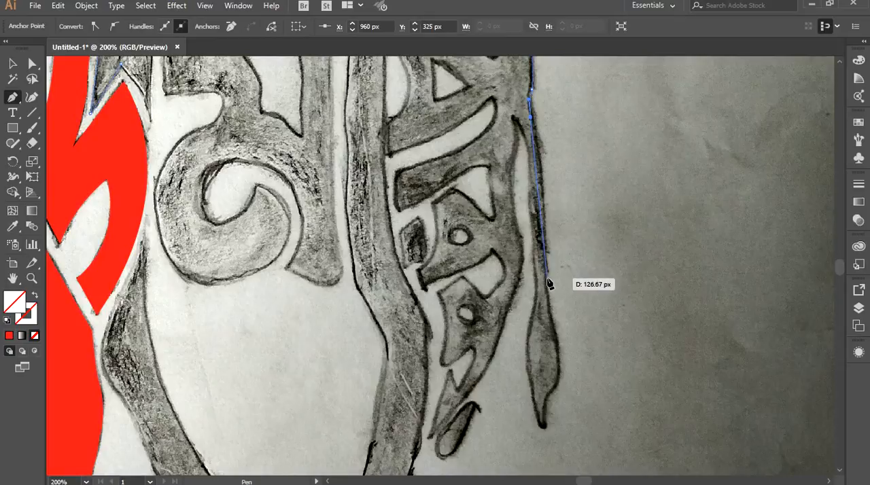
pyautogui.moveTo(546, 271); pyautogui.dragTo(544, 204)
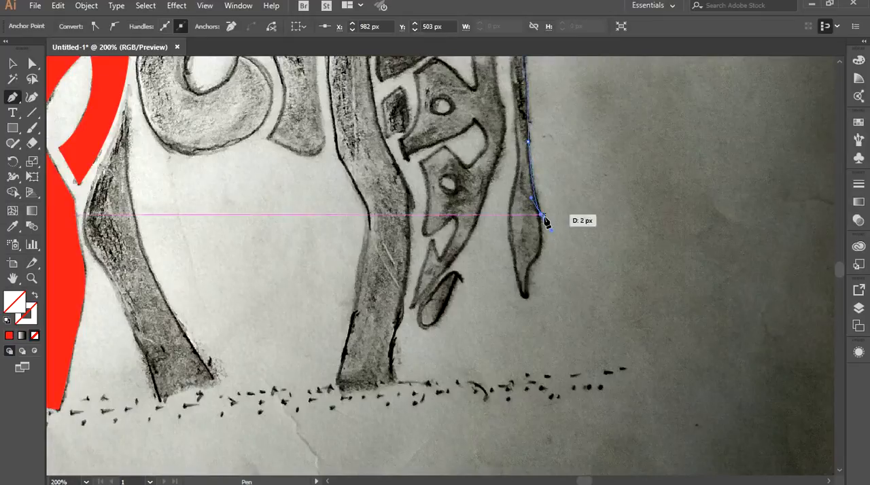
pyautogui.moveTo(528, 266); pyautogui.dragTo(508, 286)
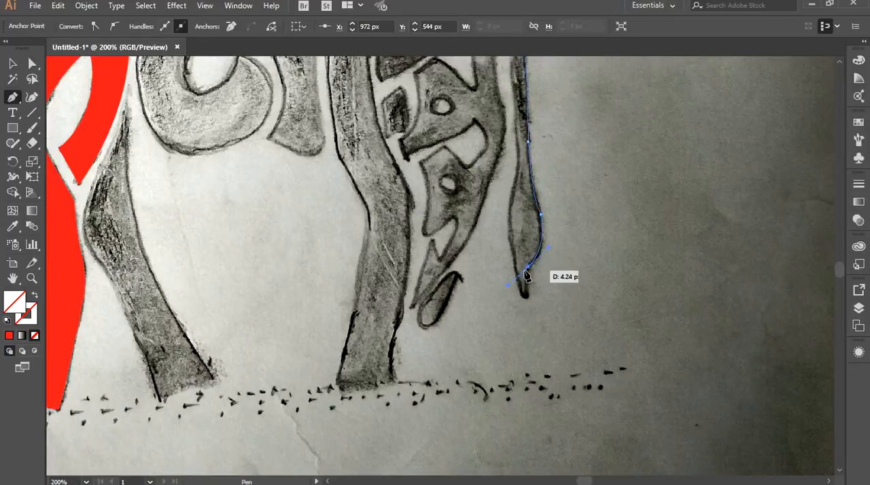
pyautogui.click(528, 266)
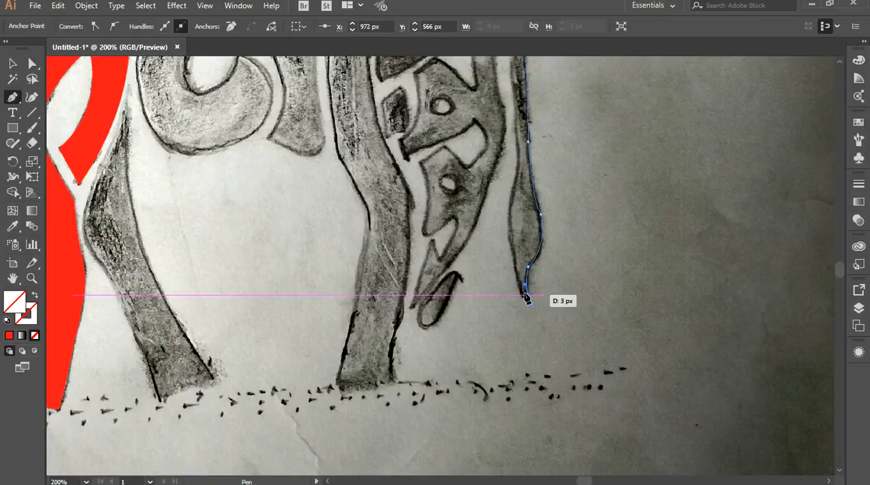
# Trace the tail's inner edge up from the tip, around the bulge and into the narrow stem.
pyautogui.moveTo(525, 295); pyautogui.dragTo(510, 248)
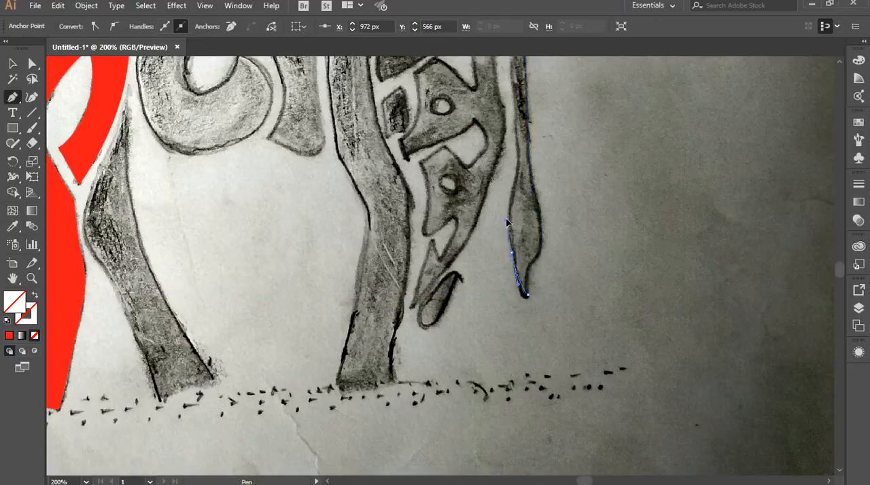
pyautogui.moveTo(506, 202); pyautogui.dragTo(513, 194)
pyautogui.scroll(3, 513, 255)
pyautogui.moveTo(496, 137); pyautogui.dragTo(466, 284)
pyautogui.scroll(-1, 465, 281)
pyautogui.moveTo(481, 224); pyautogui.dragTo(505, 190)
pyautogui.click(483, 217)
pyautogui.moveTo(477, 158); pyautogui.dragTo(466, 283)
pyautogui.moveTo(476, 238); pyautogui.dragTo(475, 235)
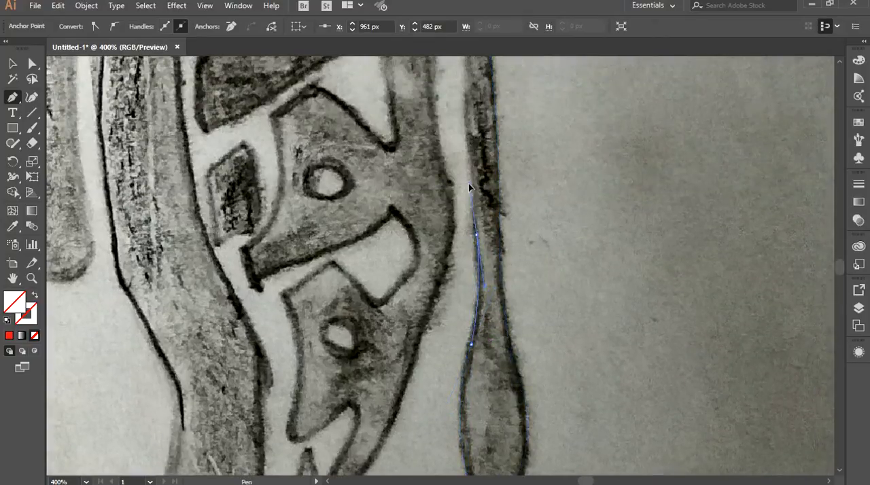
# Continue the tail's inner edge up to the pointed top of the tail gap and make that point a corner.
pyautogui.moveTo(469, 185)
pyautogui.mouseDown()
pyautogui.moveTo(470, 177)
pyautogui.moveTo(476, 285)
pyautogui.moveTo(495, 327)
pyautogui.mouseUp()
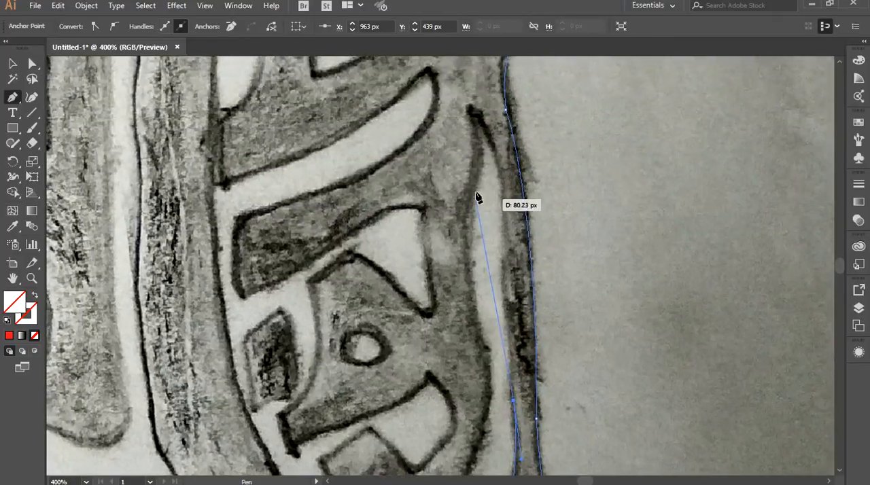
pyautogui.click(503, 240)
pyautogui.moveTo(507, 194); pyautogui.dragTo(504, 188)
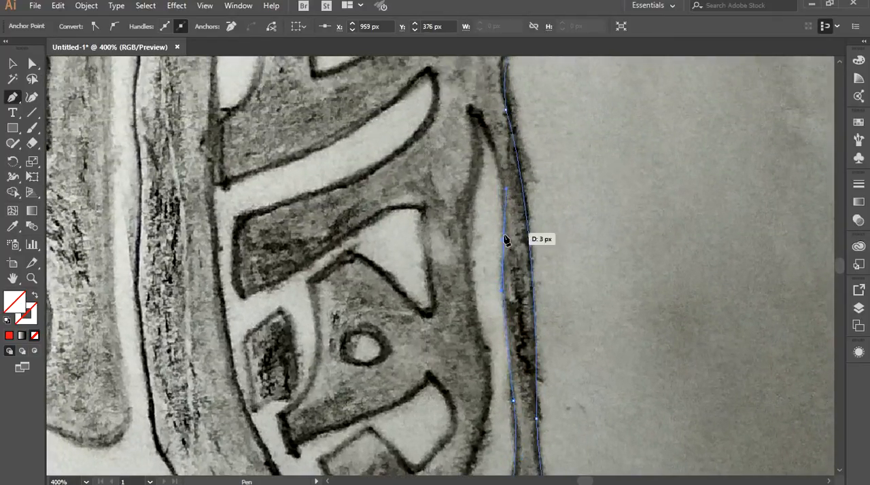
pyautogui.click(504, 240)
pyautogui.moveTo(470, 108); pyautogui.dragTo(436, 83)
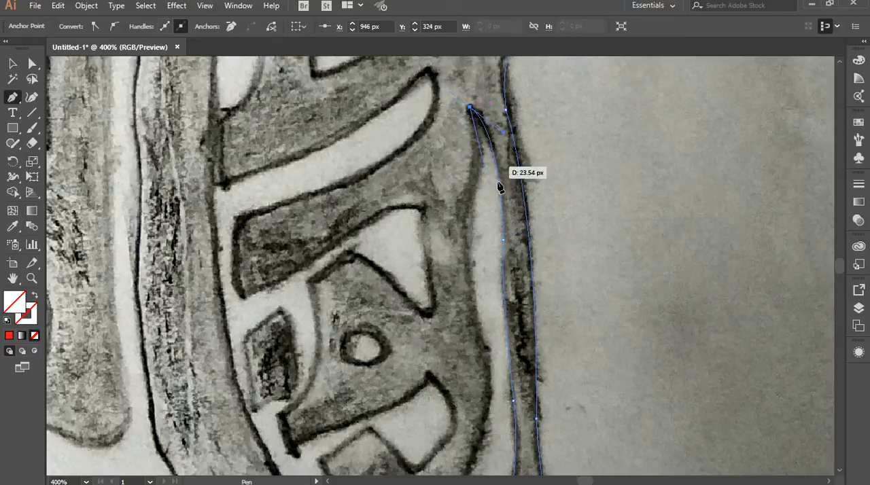
pyautogui.click(469, 112)
# Trace the rear lettering's outer edge from the top of the tail gap down to its lowest pointed tip.
pyautogui.scroll(-1, 485, 156)
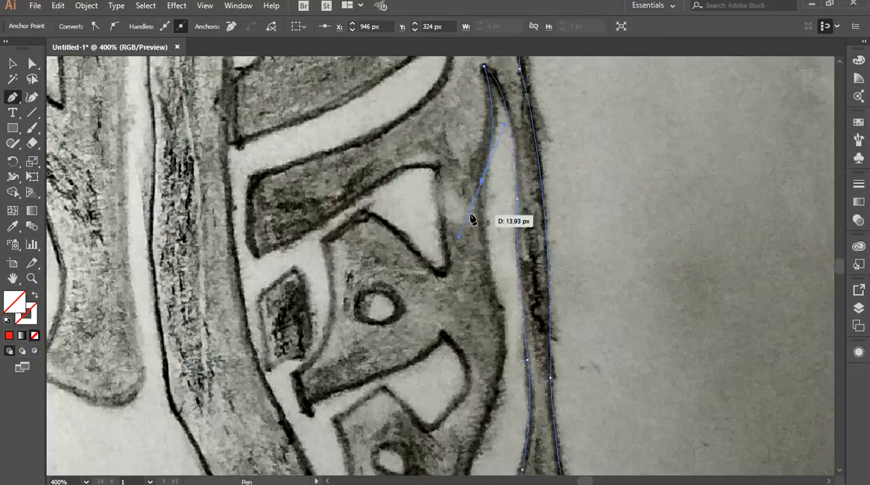
pyautogui.scroll(-1, 503, 256)
pyautogui.moveTo(498, 297); pyautogui.dragTo(569, 181)
pyautogui.click(498, 295)
pyautogui.press('space')
pyautogui.moveTo(529, 267); pyautogui.dragTo(502, 317)
pyautogui.click(532, 259)
pyautogui.press('space')
pyautogui.moveTo(541, 261); pyautogui.dragTo(558, 99)
pyautogui.moveTo(422, 300); pyautogui.dragTo(327, 371)
pyautogui.click(422, 302)
# Trace the small spike and V-shaped notch above the lowest tip, rounding over to the lower corner of the bottom letter.
pyautogui.click(456, 201)
pyautogui.click(467, 229)
pyautogui.click(491, 176)
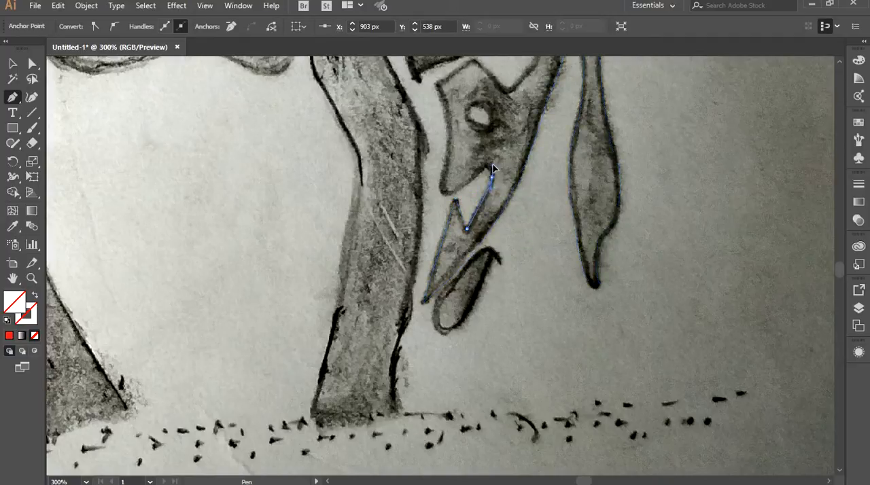
pyautogui.moveTo(496, 161); pyautogui.dragTo(438, 199)
pyautogui.click(492, 177)
pyautogui.click(482, 170)
pyautogui.click(451, 193)
# Trace the bottom letter's front edge up to its corner, over its peak and down the slope behind it.
pyautogui.scroll(2, 465, 195)
pyautogui.moveTo(460, 147); pyautogui.dragTo(423, 332)
pyautogui.click(433, 338)
pyautogui.click(412, 308)
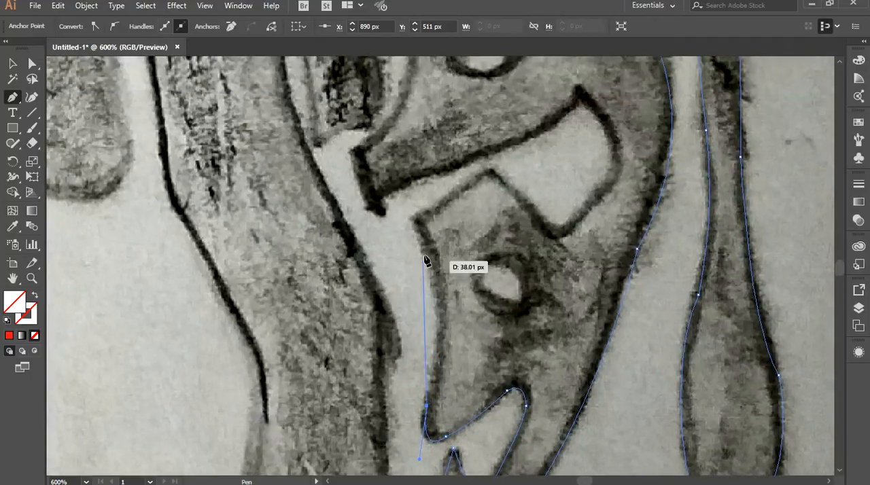
pyautogui.moveTo(415, 221); pyautogui.dragTo(391, 180)
pyautogui.moveTo(372, 151); pyautogui.dragTo(396, 152)
pyautogui.click(415, 220)
pyautogui.click(542, 221)
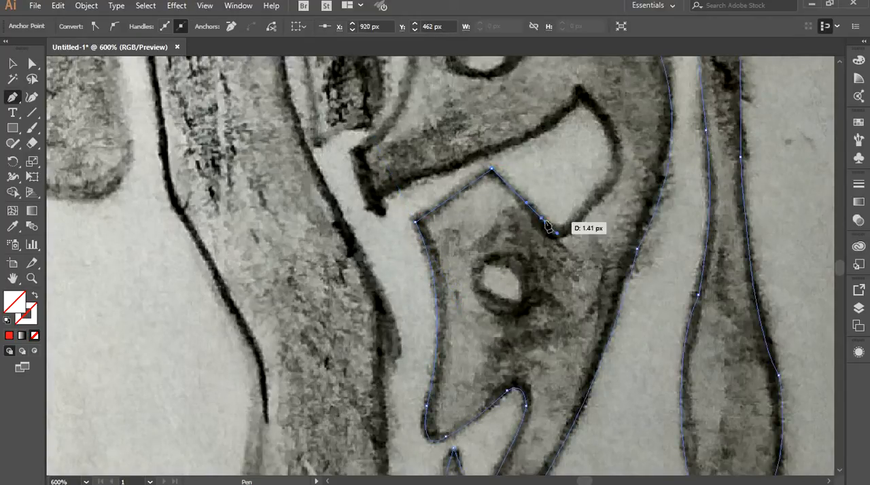
# Trace around the bottom of the lower white opening, up its curved back to the pointed tip, and start its upper edge.
pyautogui.moveTo(596, 214); pyautogui.dragTo(556, 266)
pyautogui.click(530, 301)
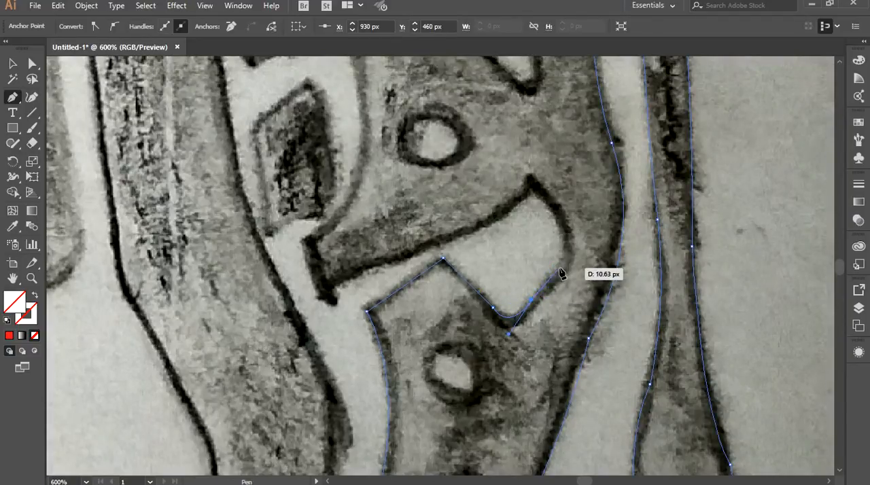
pyautogui.click(558, 269)
pyautogui.moveTo(531, 181); pyautogui.dragTo(499, 150)
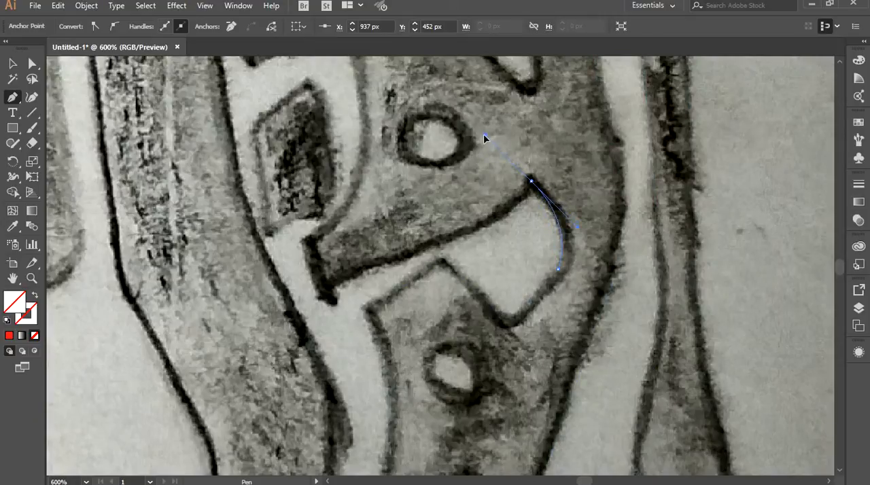
pyautogui.moveTo(480, 215)
pyautogui.mouseDown()
pyautogui.moveTo(553, 176)
pyautogui.moveTo(474, 208)
pyautogui.mouseUp()
pyautogui.click(532, 194)
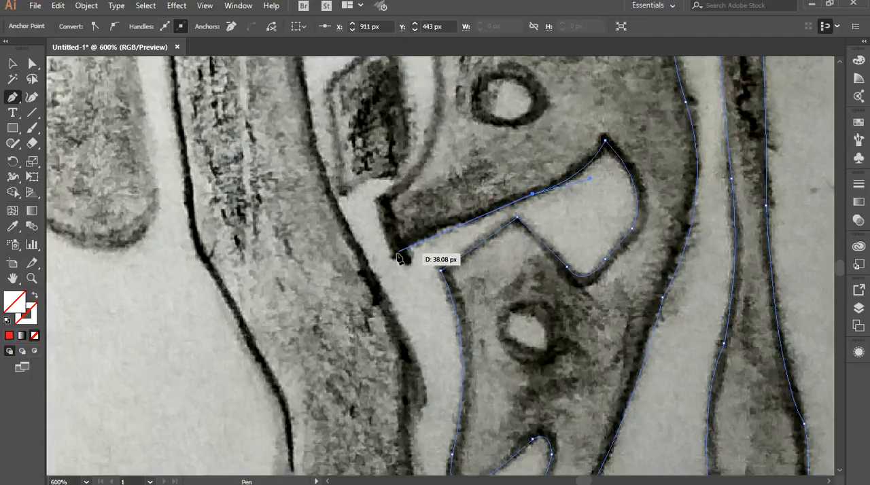
# Trace the middle letter's lower edge forward to its corner and up its short front end.
pyautogui.click(463, 221)
pyautogui.moveTo(406, 249); pyautogui.dragTo(400, 267)
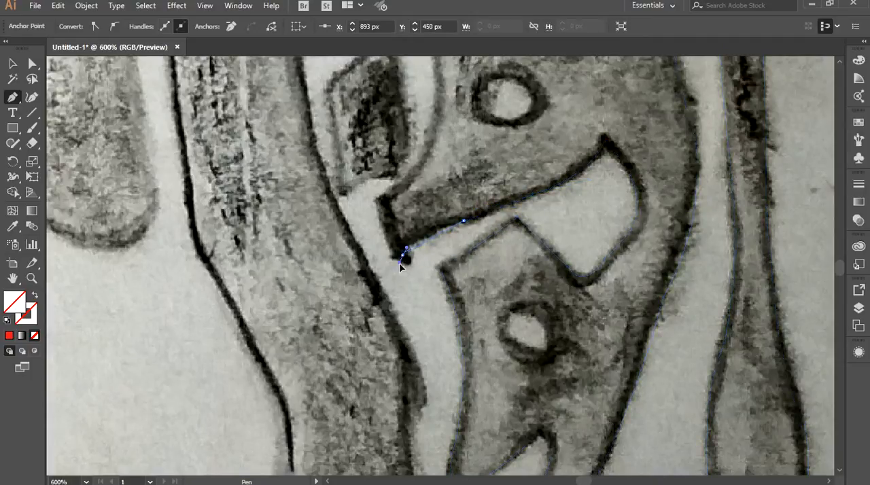
pyautogui.click(403, 255)
pyautogui.click(383, 197)
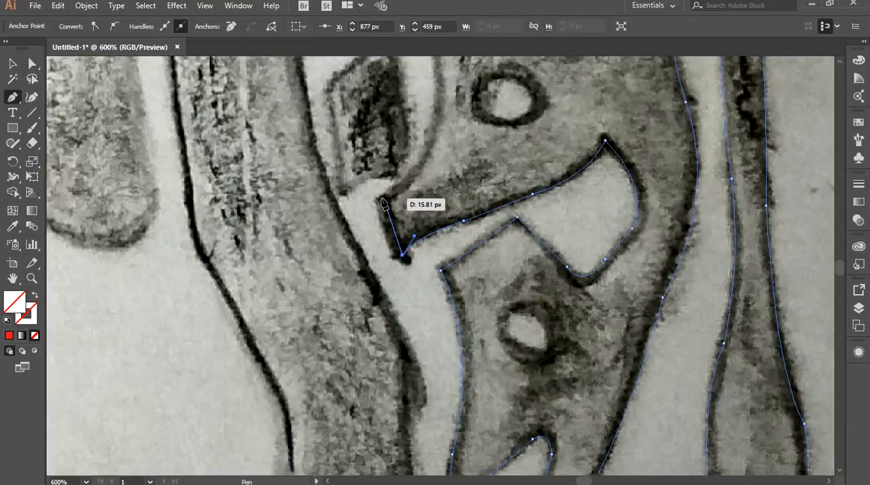
# Trace the curved edge beside the small dark block up to the middle letter's upper corner and across to its peak.
pyautogui.press('space')
pyautogui.moveTo(423, 134); pyautogui.dragTo(411, 340)
pyautogui.moveTo(413, 206); pyautogui.dragTo(412, 157)
pyautogui.moveTo(413, 255); pyautogui.dragTo(453, 315)
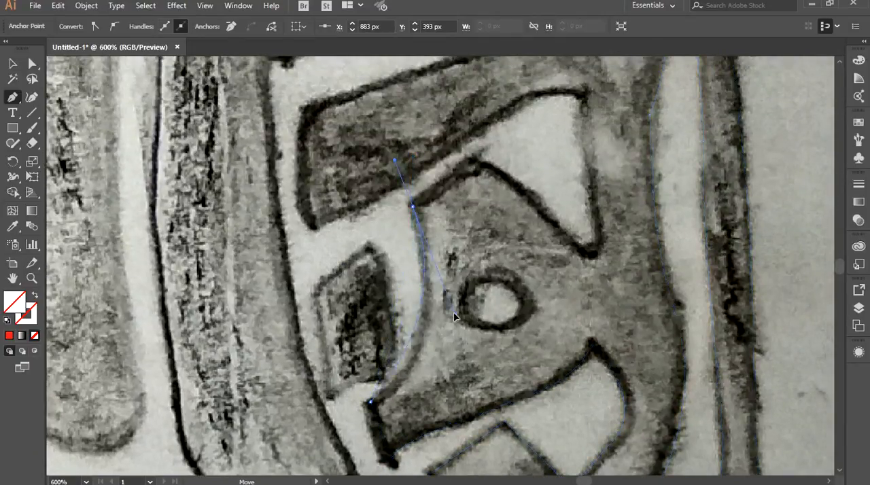
pyautogui.moveTo(448, 359); pyautogui.dragTo(448, 362)
pyautogui.click(413, 206)
pyautogui.click(481, 161)
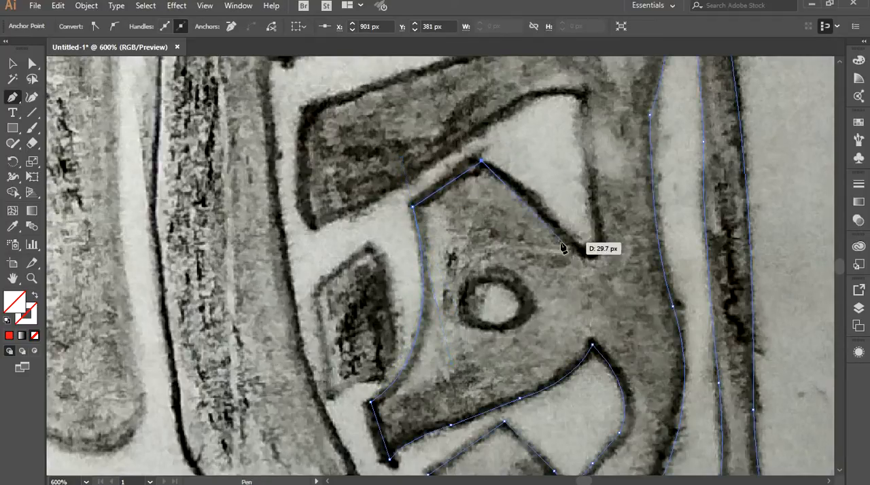
# Trace down the slope into the wedge-shaped opening, round its bottom and follow its back edge up to the top corner.
pyautogui.scroll(1, 575, 238)
pyautogui.moveTo(589, 237); pyautogui.dragTo(497, 272)
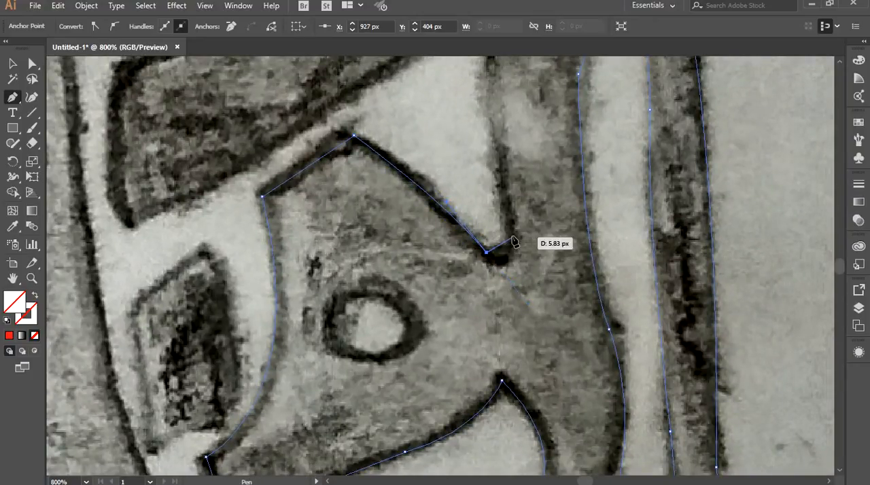
pyautogui.moveTo(507, 257); pyautogui.dragTo(502, 202)
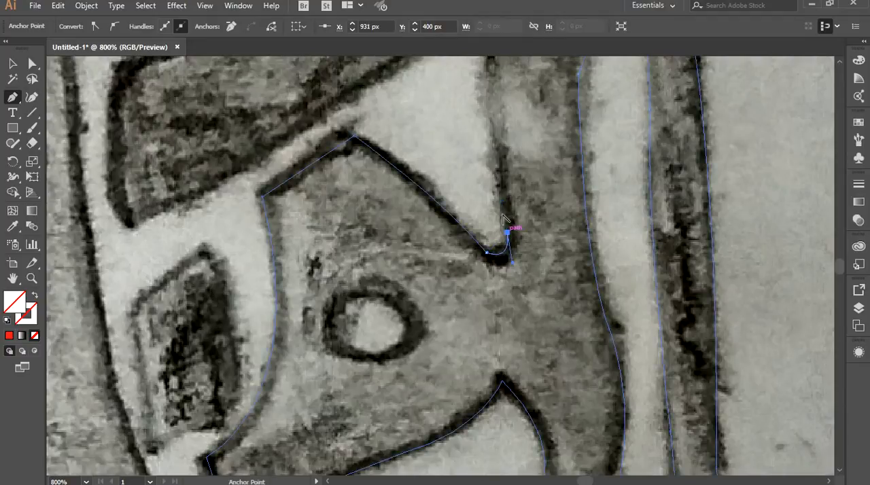
pyautogui.click(507, 232)
pyautogui.moveTo(477, 133); pyautogui.dragTo(469, 252)
pyautogui.moveTo(485, 167); pyautogui.dragTo(497, 121)
pyautogui.click(485, 167)
# Trace the wedge opening's curved top and continue along the dark bar's lower edge to its front corner.
pyautogui.moveTo(341, 213); pyautogui.dragTo(253, 286)
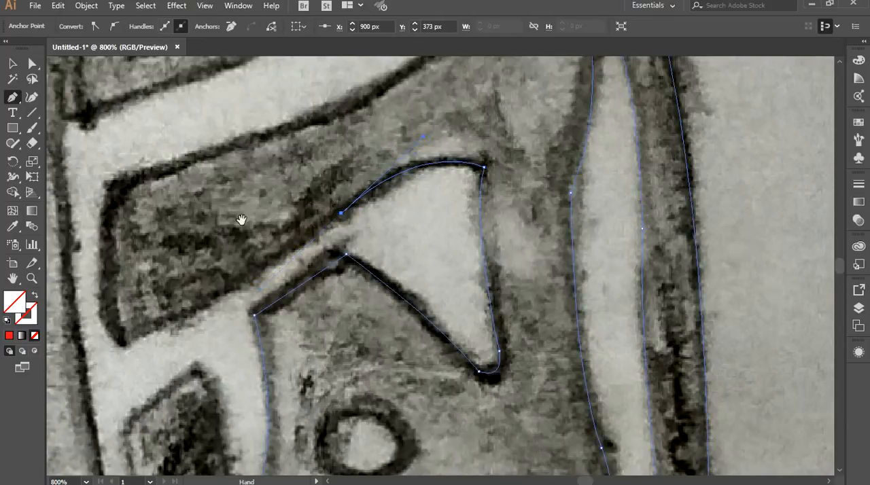
pyautogui.moveTo(241, 219); pyautogui.dragTo(450, 151)
pyautogui.moveTo(338, 276); pyautogui.dragTo(267, 300)
# Trace the dark bar's short front side upward and round its upper corner.
pyautogui.moveTo(322, 137); pyautogui.dragTo(331, 64)
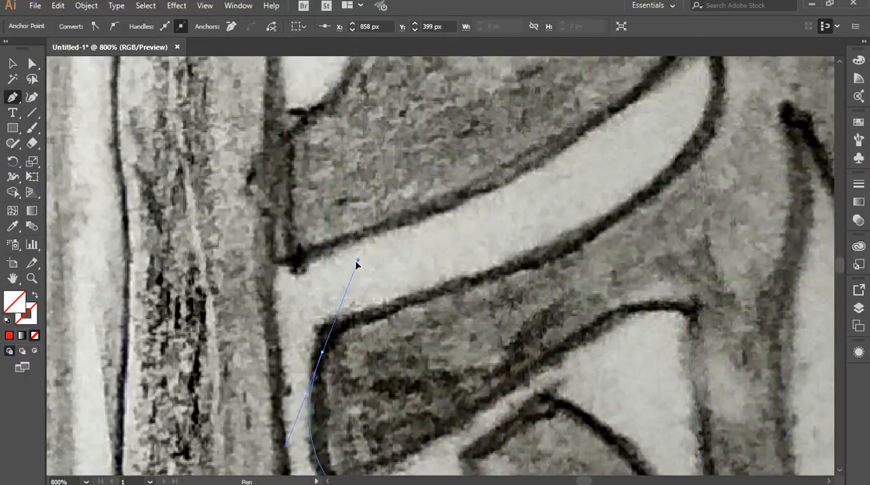
pyautogui.moveTo(414, 344); pyautogui.dragTo(403, 101)
pyautogui.moveTo(276, 200); pyautogui.dragTo(301, 192)
pyautogui.moveTo(311, 109); pyautogui.dragTo(381, 124)
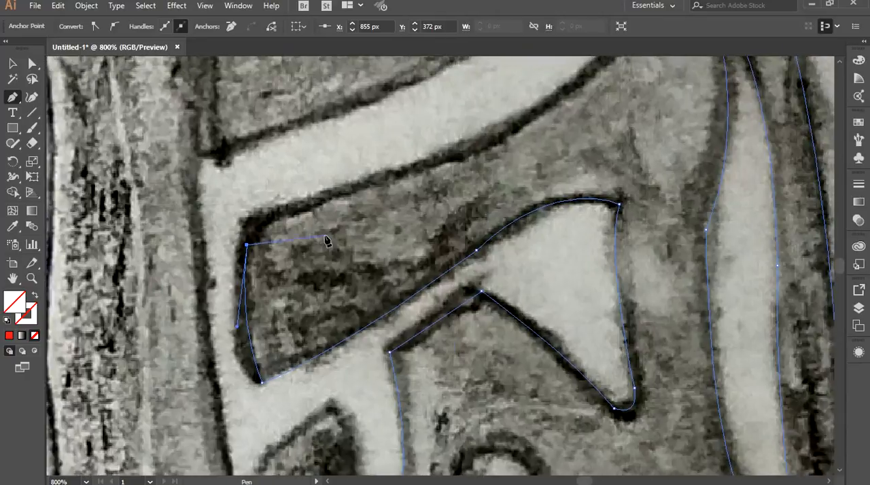
pyautogui.moveTo(278, 215); pyautogui.dragTo(308, 204)
pyautogui.click(278, 214)
# Trace the lower edge of the crescent-shaped opening back and up to its pointed tip, ending in a corner.
pyautogui.moveTo(447, 172); pyautogui.dragTo(355, 304)
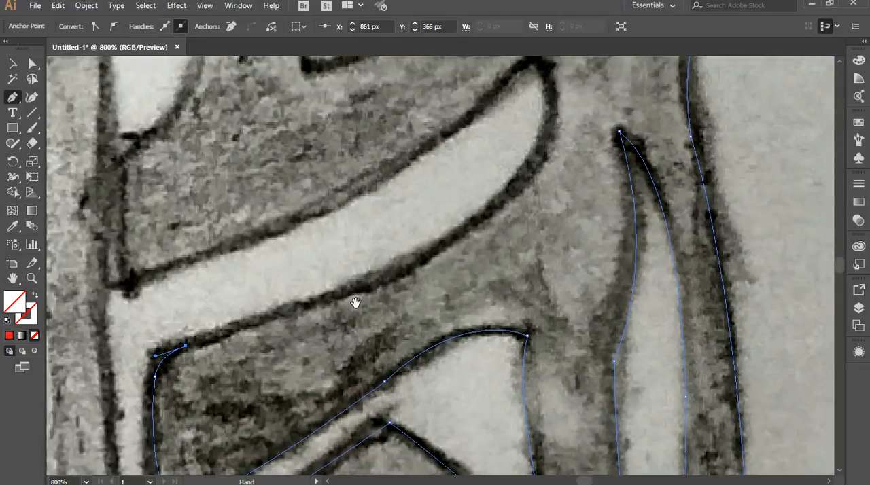
pyautogui.click(358, 284)
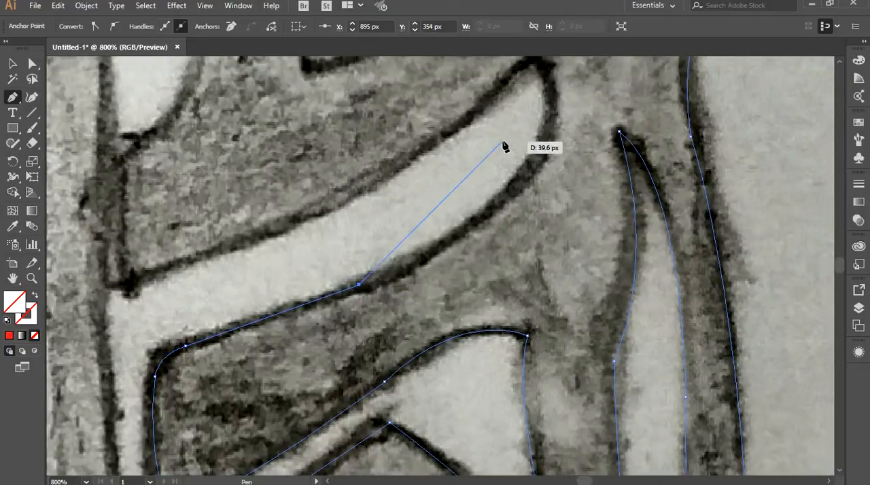
pyautogui.moveTo(501, 149); pyautogui.dragTo(453, 217)
pyautogui.moveTo(472, 145); pyautogui.dragTo(508, 262)
pyautogui.moveTo(527, 293); pyautogui.dragTo(533, 294)
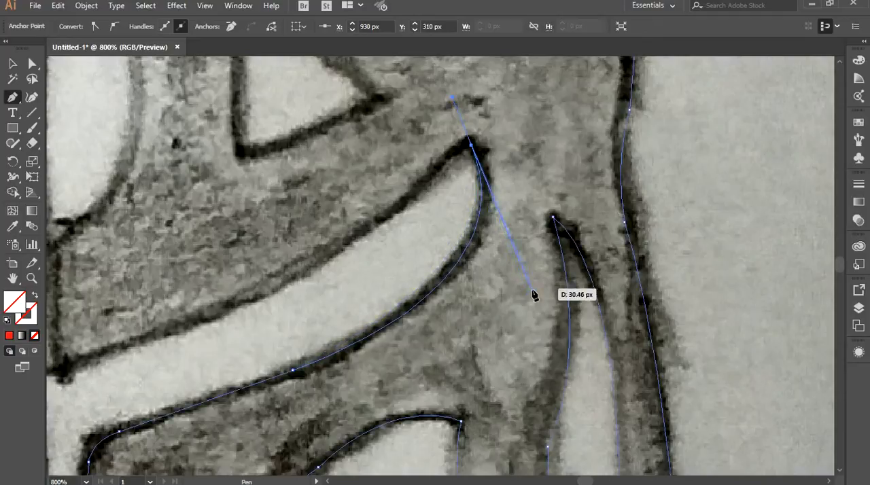
pyautogui.click(467, 140)
# Trace the crescent opening's upper edge forward to its front corner and up the short vertical edge above it.
pyautogui.press('space')
pyautogui.moveTo(394, 221); pyautogui.dragTo(566, 163)
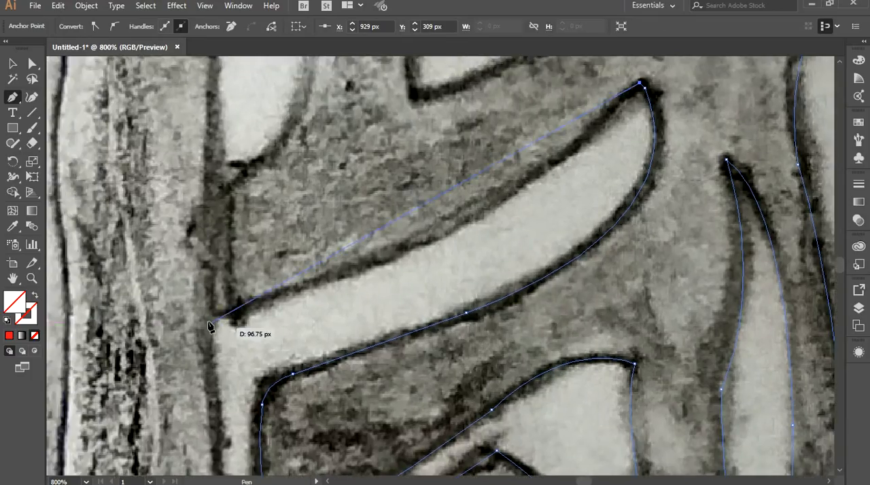
pyautogui.moveTo(232, 317); pyautogui.dragTo(207, 315)
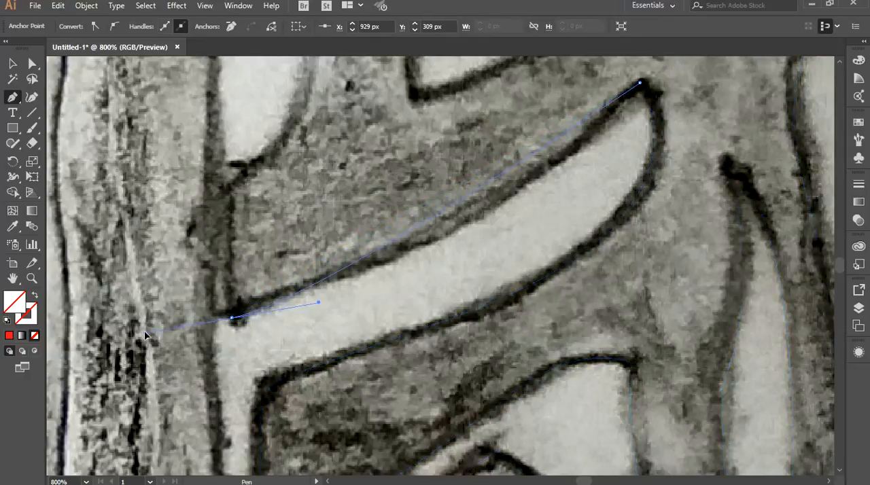
pyautogui.moveTo(103, 350); pyautogui.dragTo(104, 350)
pyautogui.moveTo(359, 287); pyautogui.dragTo(538, 226)
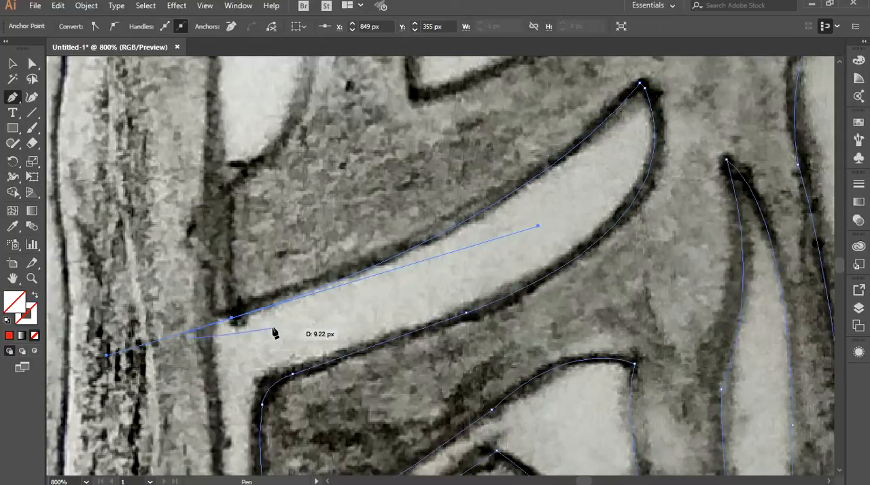
pyautogui.moveTo(230, 299); pyautogui.dragTo(233, 188)
pyautogui.click(232, 185)
pyautogui.moveTo(280, 141); pyautogui.dragTo(322, 390)
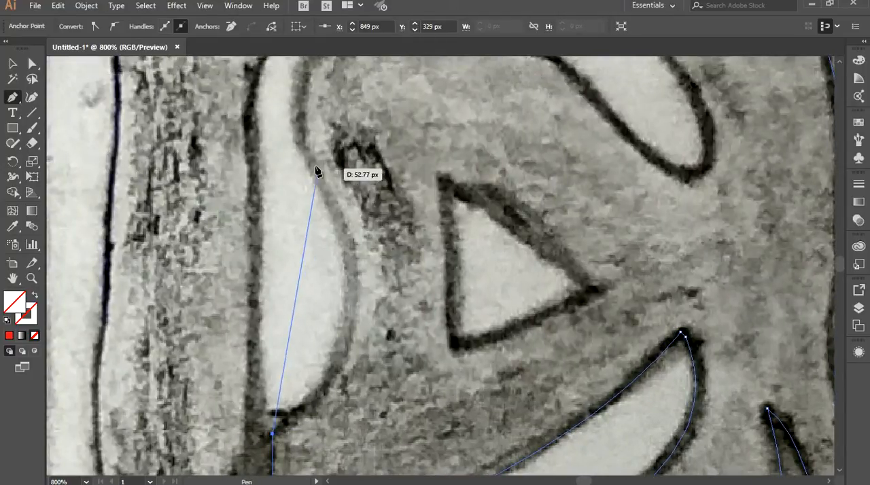
# Trace the hook-shaped opening's inner edge from its lower corner upward and over the curved top.
pyautogui.moveTo(303, 146); pyautogui.dragTo(425, 341)
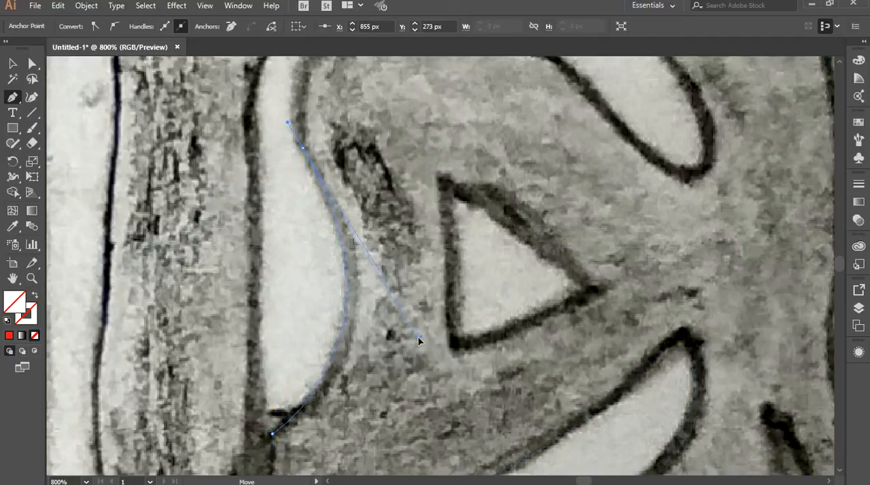
pyautogui.moveTo(313, 115); pyautogui.dragTo(244, 285)
pyautogui.moveTo(521, 230); pyautogui.dragTo(575, 209)
pyautogui.click(382, 179)
# Trace the hook opening's inner edge down to its rear end and around the rounded tip.
pyautogui.moveTo(591, 343); pyautogui.dragTo(596, 311)
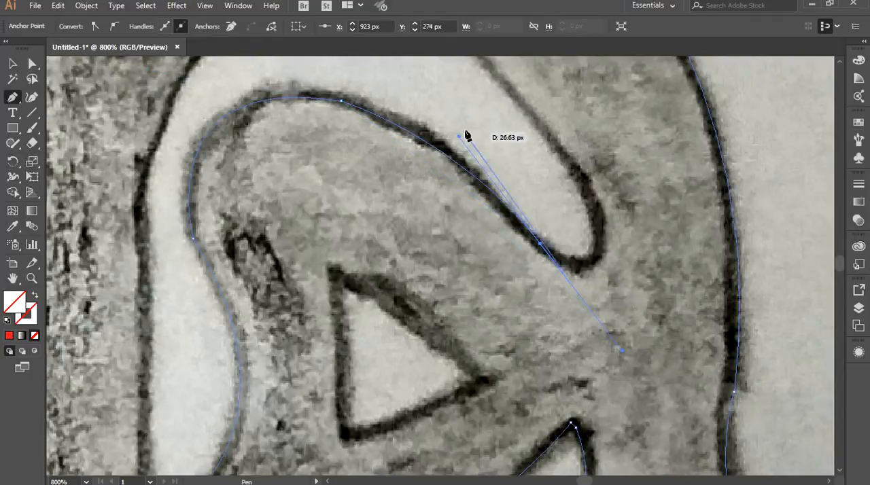
pyautogui.moveTo(459, 138); pyautogui.dragTo(459, 132)
pyautogui.click(541, 243)
pyautogui.moveTo(593, 210); pyautogui.dragTo(611, 310)
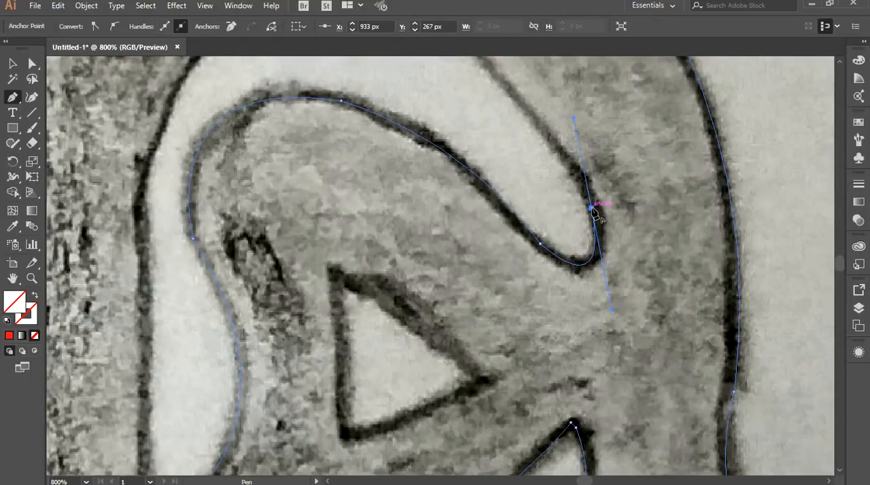
# Trace the hook opening's outer edge from the rounded tip up over the arch and down toward its front side.
pyautogui.moveTo(446, 146); pyautogui.dragTo(574, 295)
pyautogui.moveTo(538, 149); pyautogui.dragTo(450, 101)
pyautogui.click(538, 149)
pyautogui.moveTo(311, 242); pyautogui.dragTo(413, 88)
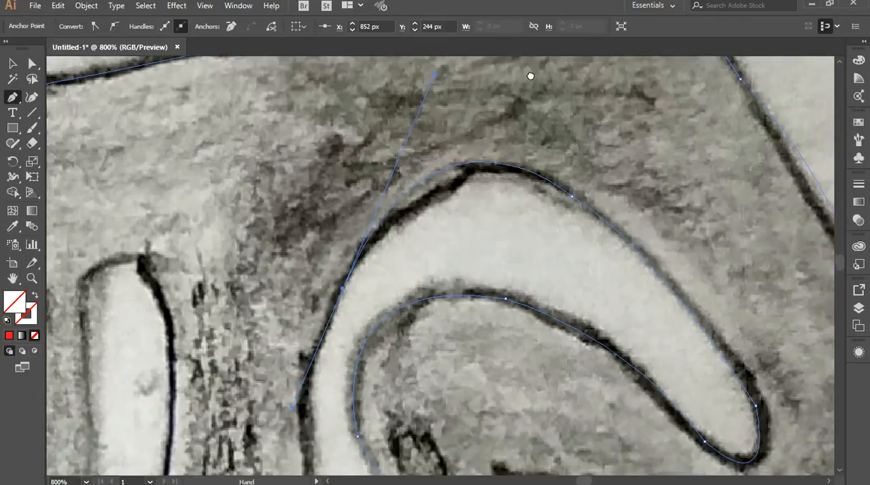
pyautogui.scroll(1, 437, 103)
pyautogui.moveTo(431, 110); pyautogui.dragTo(431, 146)
pyautogui.moveTo(496, 249); pyautogui.dragTo(554, 55)
pyautogui.click(415, 90)
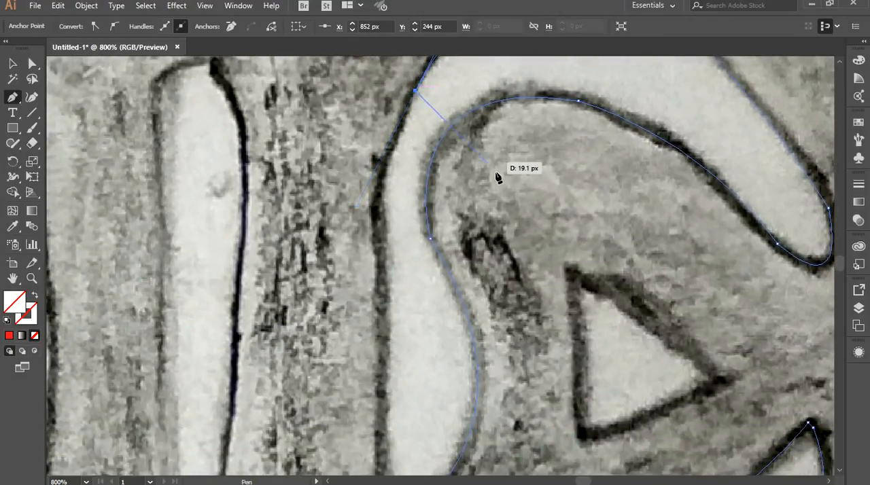
# Trace the hook opening's front side and continue down the long edge separating the hind leg from the rear lettering.
pyautogui.moveTo(380, 208); pyautogui.dragTo(377, 261)
pyautogui.click(380, 208)
pyautogui.scroll(-3, 460, 238)
pyautogui.scroll(-2, 460, 240)
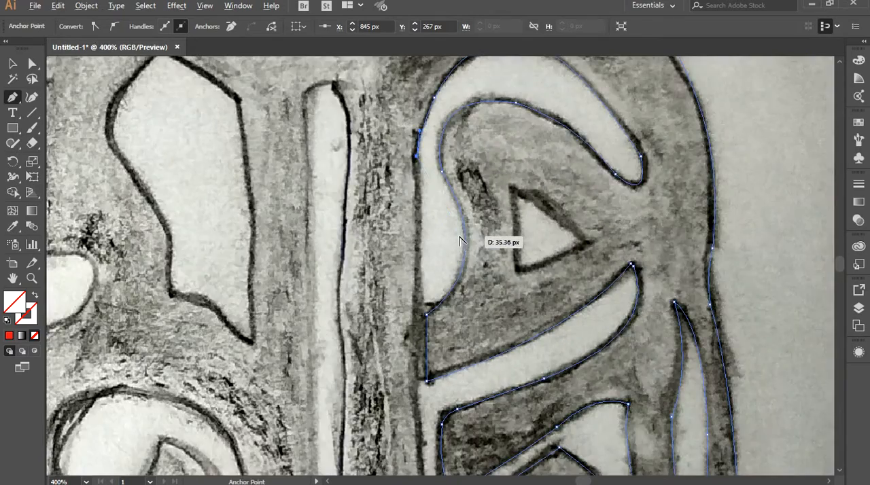
pyautogui.scroll(-2, 460, 240)
pyautogui.scroll(1, 460, 240)
pyautogui.moveTo(447, 236); pyautogui.dragTo(424, 161)
pyautogui.moveTo(411, 318); pyautogui.dragTo(417, 368)
pyautogui.click(411, 318)
# Trace the hind leg's rear edge past the rear lettering and down to the lower leg.
pyautogui.moveTo(457, 324); pyautogui.dragTo(451, 126)
pyautogui.moveTo(448, 290); pyautogui.dragTo(469, 162)
pyautogui.click(447, 285)
pyautogui.moveTo(461, 244); pyautogui.dragTo(484, 229)
pyautogui.click(461, 245)
# Finish the hind leg's rear edge with a curve to the hoof corner and trace the flat base to its front corner.
pyautogui.moveTo(455, 339); pyautogui.dragTo(466, 371)
pyautogui.hotkey('ctrl', 'z')
pyautogui.click(478, 137)
pyautogui.click(462, 249)
pyautogui.moveTo(455, 339); pyautogui.dragTo(466, 368)
pyautogui.click(455, 339)
pyautogui.click(371, 340)
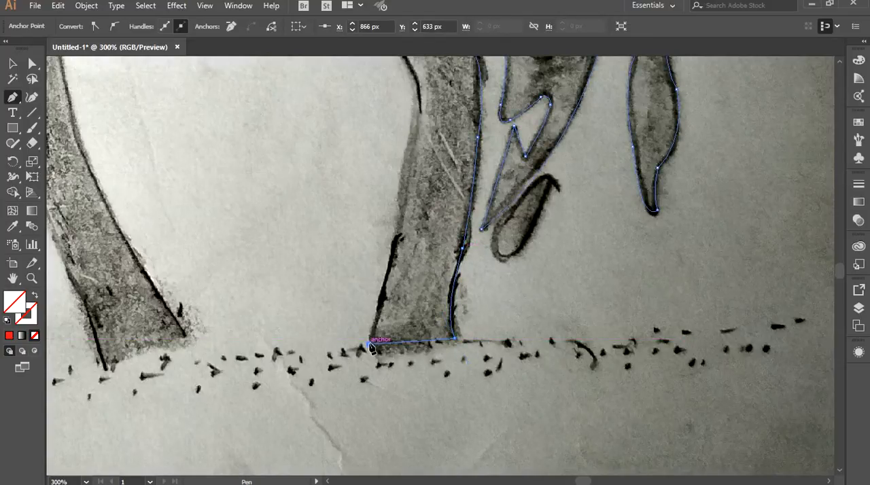
# Trace the hind leg's front edge from the hoof up past the knee bend to the start of the narrow vertical slit.
pyautogui.moveTo(363, 151); pyautogui.dragTo(404, 247)
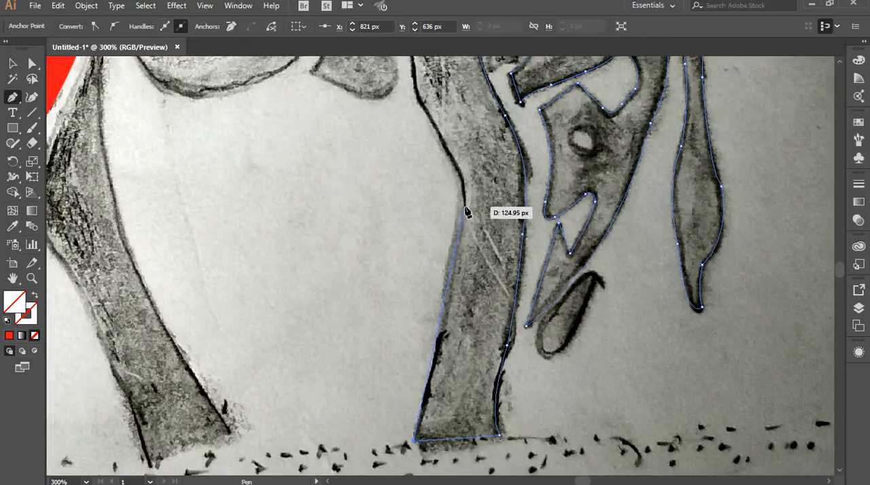
pyautogui.moveTo(466, 207); pyautogui.dragTo(490, 250)
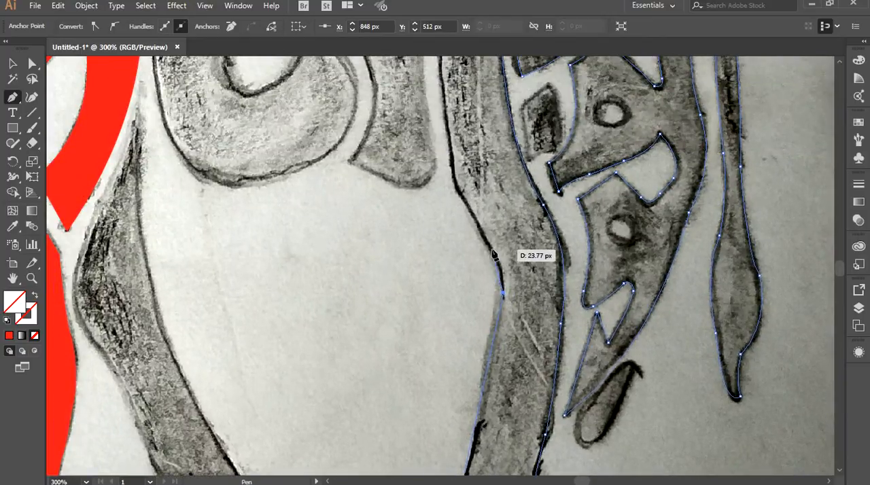
pyautogui.click(457, 198)
pyautogui.moveTo(435, 197); pyautogui.dragTo(443, 367)
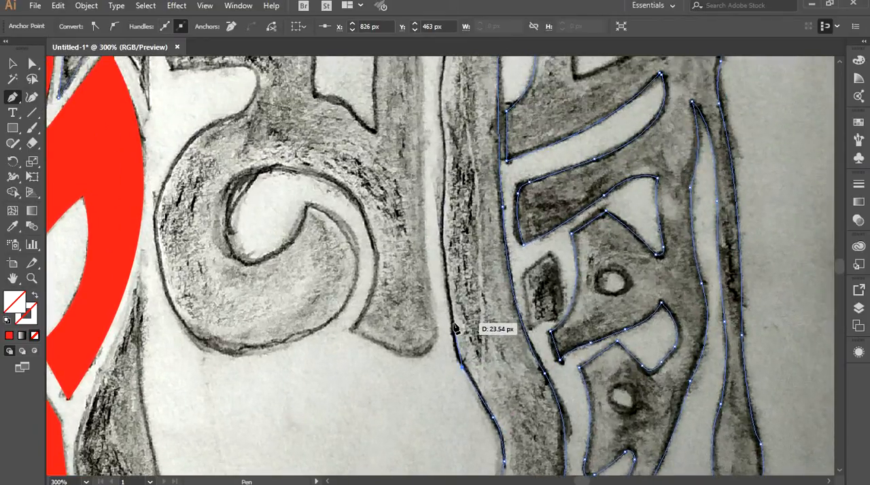
pyautogui.click(451, 299)
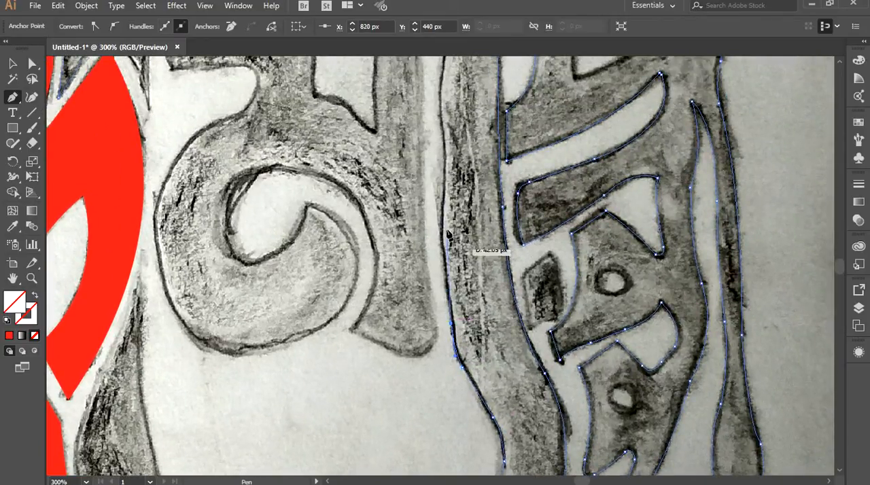
# Trace the narrow vertical slit's rear edge upward to just below its top corner.
pyautogui.moveTo(447, 233); pyautogui.dragTo(412, 338)
pyautogui.click(415, 257)
pyautogui.moveTo(422, 226); pyautogui.dragTo(406, 323)
pyautogui.moveTo(405, 268); pyautogui.dragTo(399, 239)
pyautogui.click(405, 264)
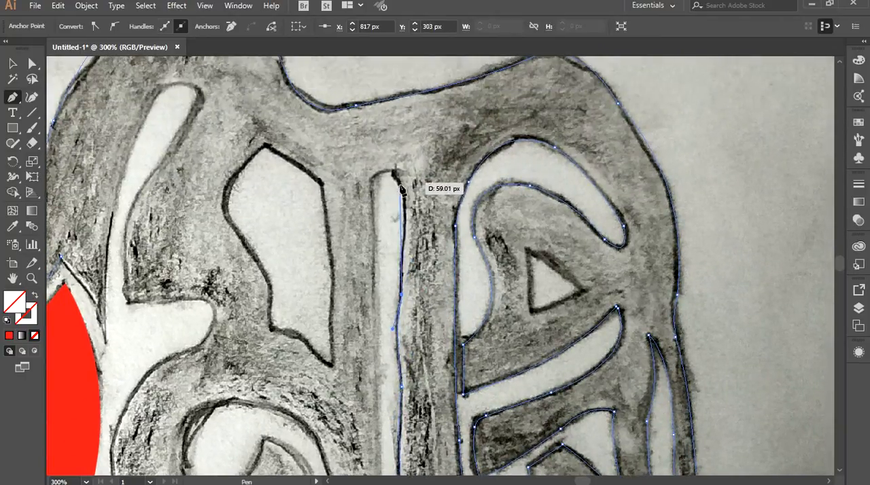
pyautogui.click(405, 201)
# Round the vertical slit's top and trace its front edge down along the letter stem.
pyautogui.click(392, 170)
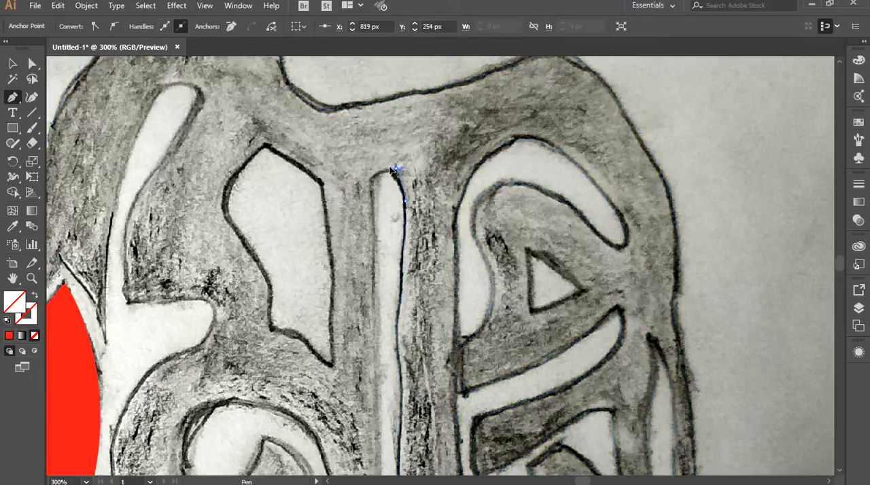
pyautogui.moveTo(397, 169); pyautogui.dragTo(373, 217)
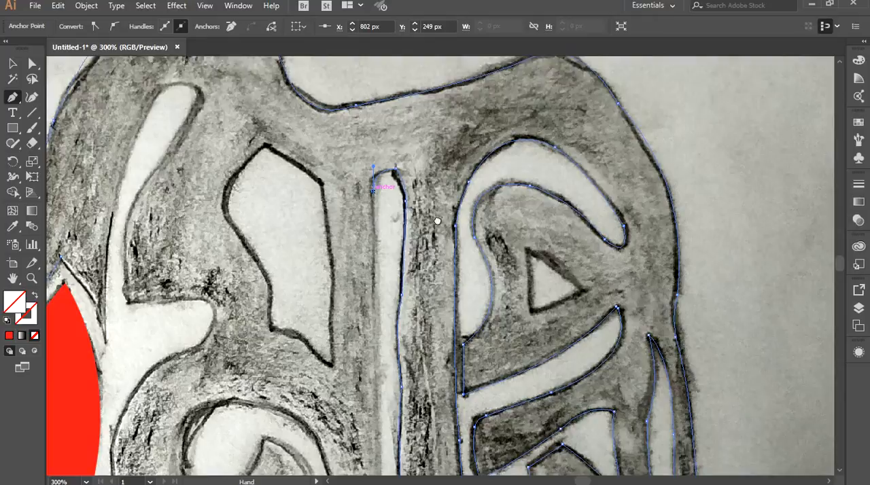
pyautogui.moveTo(437, 221); pyautogui.dragTo(447, 121)
pyautogui.scroll(-1, 388, 338)
pyautogui.moveTo(387, 363); pyautogui.dragTo(394, 293)
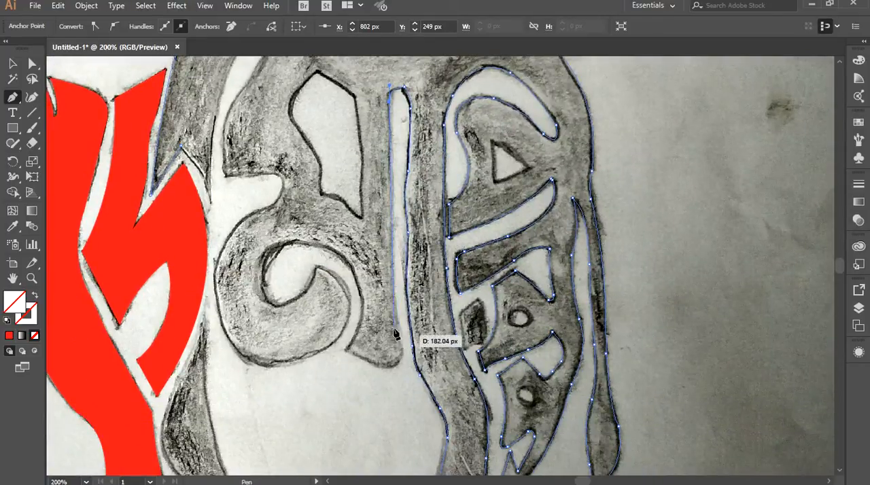
pyautogui.click(394, 293)
# Trace the stem's rounded foot and continue along the spiral opening's outer edge, over its top and down the inner side.
pyautogui.moveTo(405, 350); pyautogui.dragTo(345, 349)
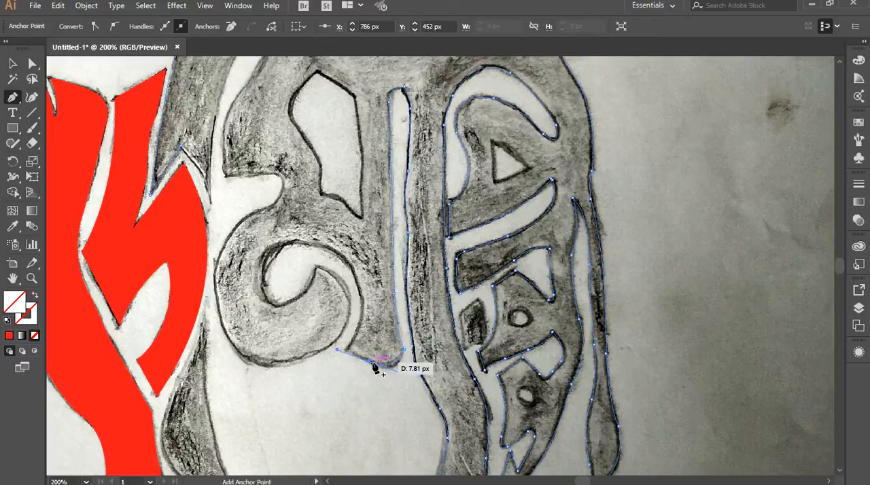
pyautogui.scroll(2, 356, 331)
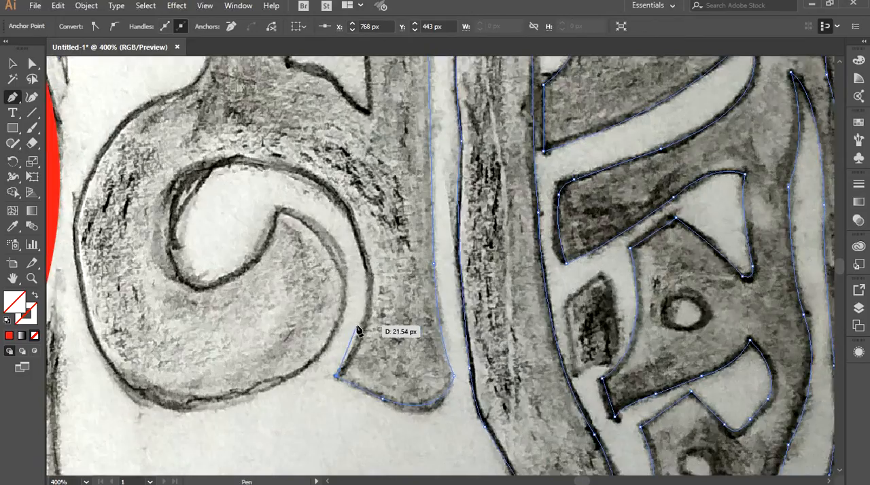
pyautogui.moveTo(395, 157); pyautogui.dragTo(275, 72)
pyautogui.moveTo(254, 219); pyautogui.dragTo(253, 353)
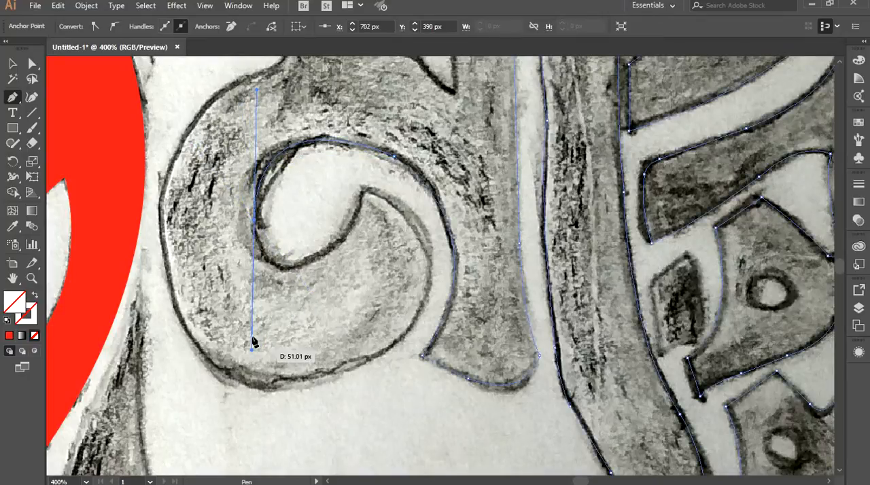
pyautogui.click(256, 223)
# Trace the spiral opening's rounded bottom and up to the pointed tip of the curl, ending in a corner.
pyautogui.moveTo(330, 249); pyautogui.dragTo(335, 247)
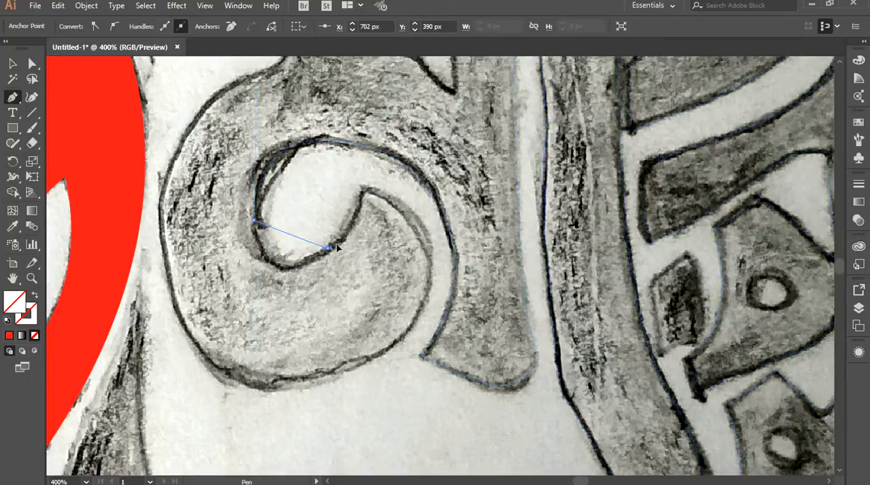
pyautogui.moveTo(397, 197); pyautogui.dragTo(371, 147)
pyautogui.click(328, 251)
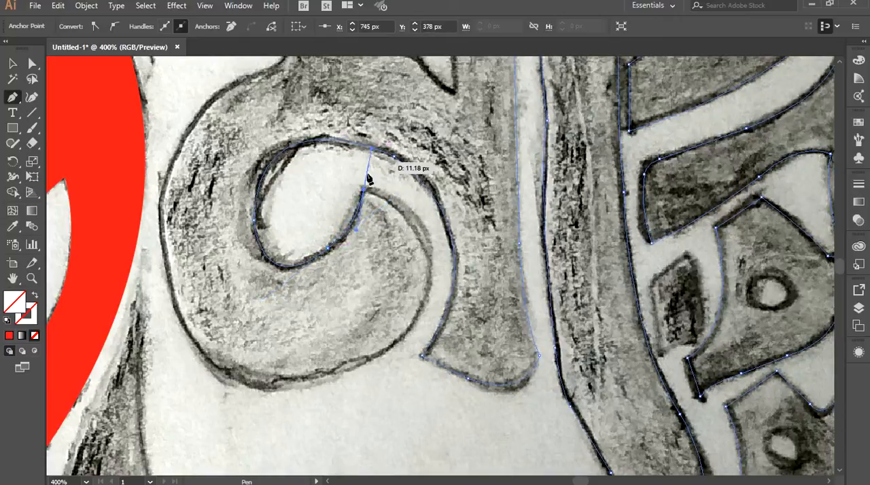
pyautogui.click(364, 189)
# Trace the curl's outer edge from its pointed tip down and around the bottom of the spiral.
pyautogui.moveTo(451, 262); pyautogui.dragTo(500, 153)
pyautogui.moveTo(457, 221); pyautogui.dragTo(389, 324)
pyautogui.click(457, 223)
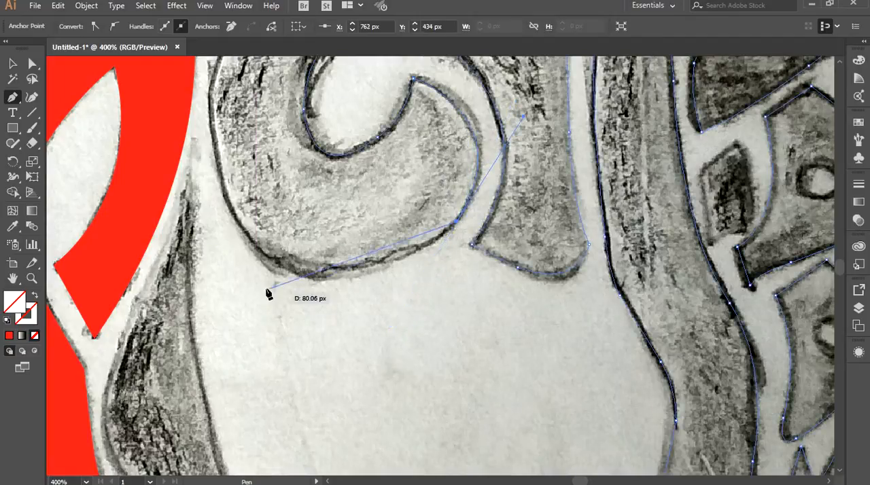
pyautogui.moveTo(187, 159); pyautogui.dragTo(159, 157)
pyautogui.moveTo(342, 329); pyautogui.dragTo(379, 324)
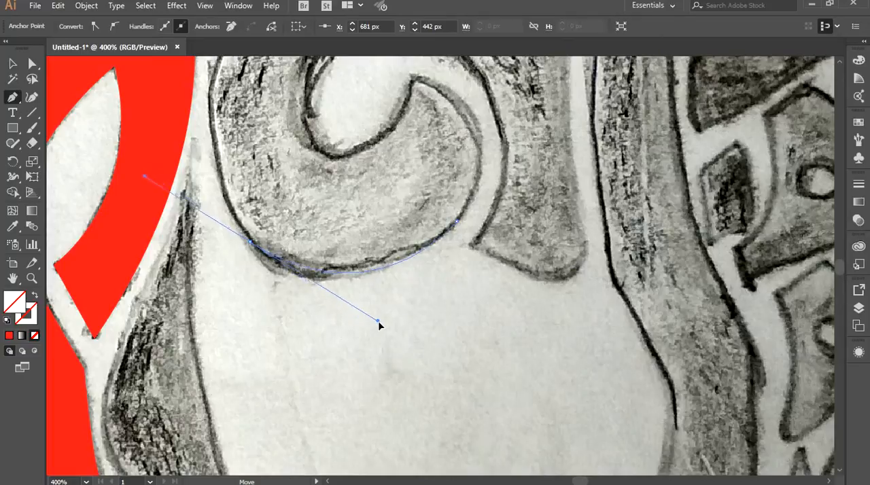
# Trace the spiral's front side upward and its shoulder into the rounded end of the notch above.
pyautogui.moveTo(251, 172); pyautogui.dragTo(303, 341)
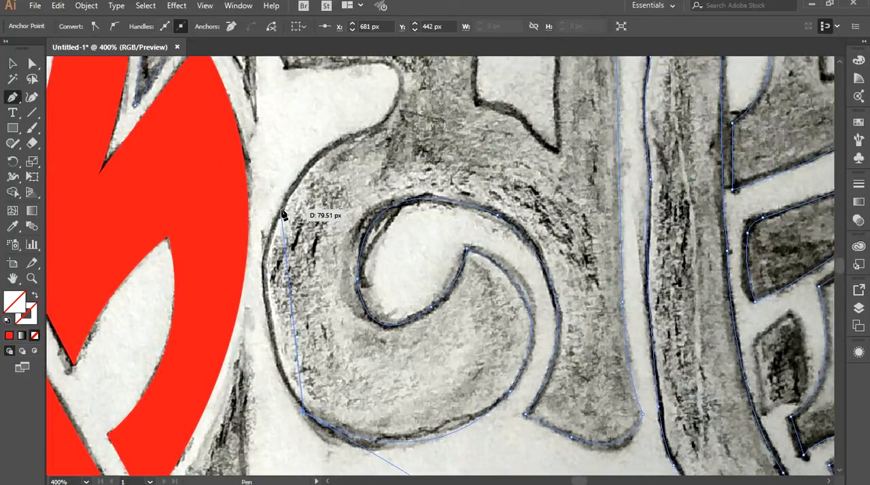
pyautogui.moveTo(280, 207); pyautogui.dragTo(228, 311)
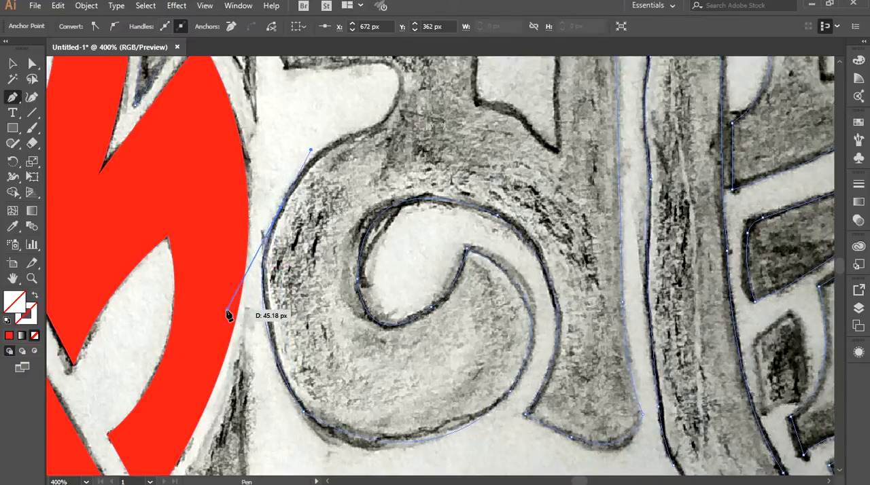
pyautogui.click(281, 207)
pyautogui.moveTo(350, 154); pyautogui.dragTo(315, 180)
pyautogui.click(394, 204)
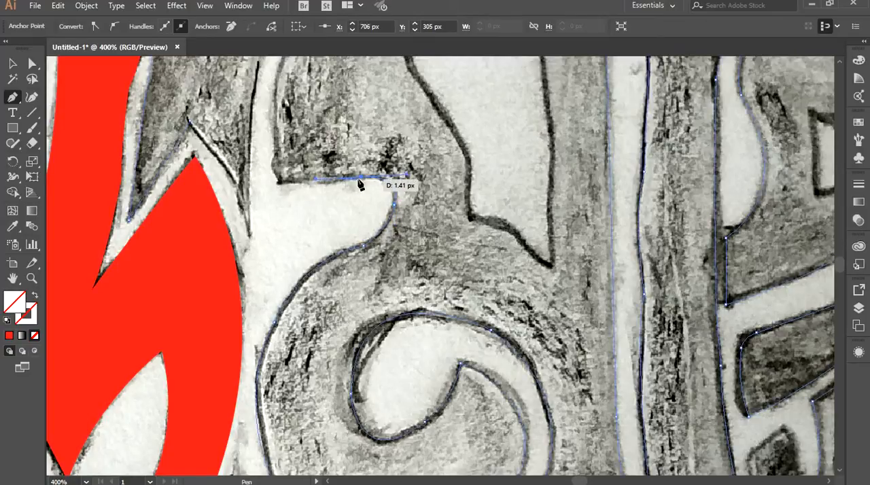
# Trace the notch's upper edge to its front corner and up the rear edge of the slanted narrow opening.
pyautogui.click(360, 177)
pyautogui.moveTo(318, 113); pyautogui.dragTo(330, 325)
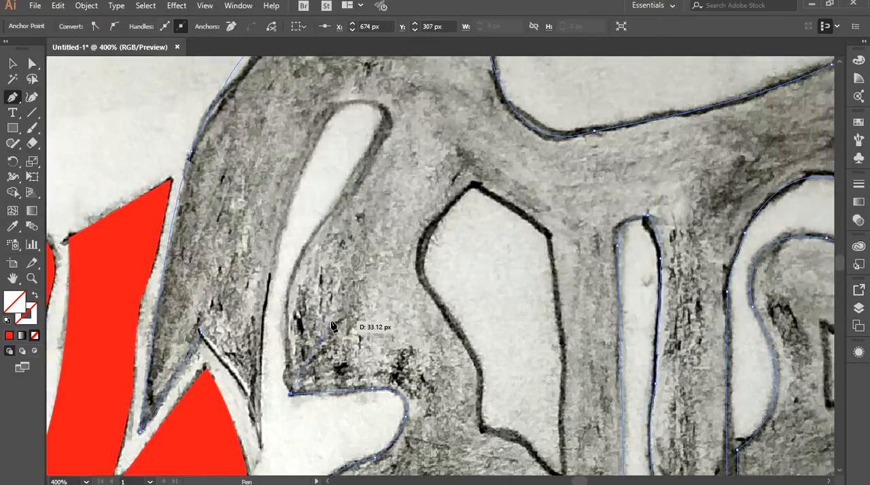
pyautogui.moveTo(336, 203); pyautogui.dragTo(362, 188)
pyautogui.moveTo(414, 150); pyautogui.dragTo(413, 138)
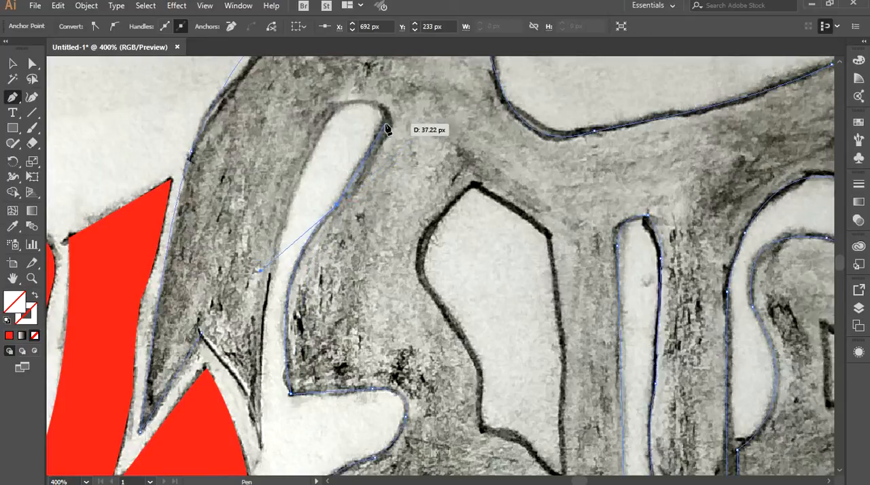
pyautogui.click(386, 124)
# Round the slanted opening's top, trace its front edge down to the pointed tip and close the lettering outline.
pyautogui.moveTo(384, 141); pyautogui.dragTo(445, 217)
pyautogui.moveTo(396, 183); pyautogui.dragTo(342, 201)
pyautogui.moveTo(439, 278); pyautogui.dragTo(468, 164)
pyautogui.moveTo(351, 407)
pyautogui.mouseDown()
pyautogui.moveTo(339, 383)
pyautogui.moveTo(341, 196)
pyautogui.moveTo(348, 410)
pyautogui.mouseUp()
pyautogui.click(350, 408)
pyautogui.moveTo(290, 293); pyautogui.dragTo(239, 237)
# Try filling the closed lettering outline with the red sampled from the bull's head, and undo the fill.
pyautogui.scroll(-3, 453, 330)
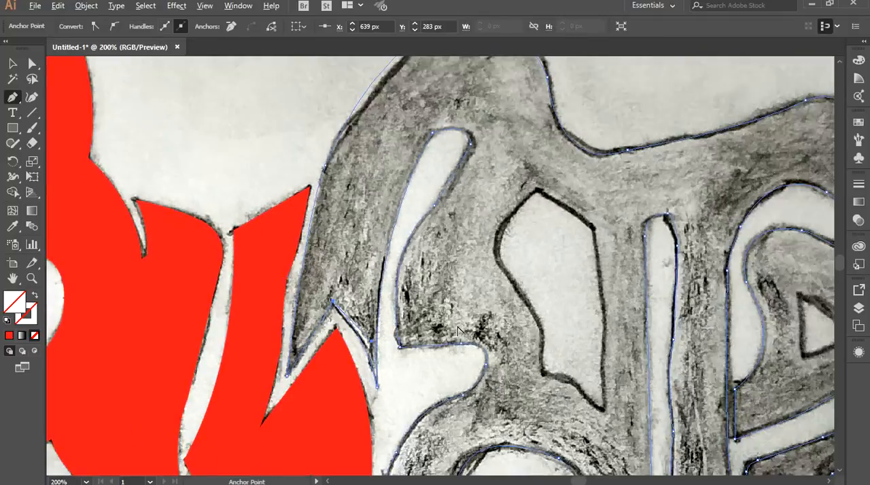
pyautogui.moveTo(457, 382); pyautogui.dragTo(359, 263)
pyautogui.click(12, 226)
pyautogui.click(122, 225)
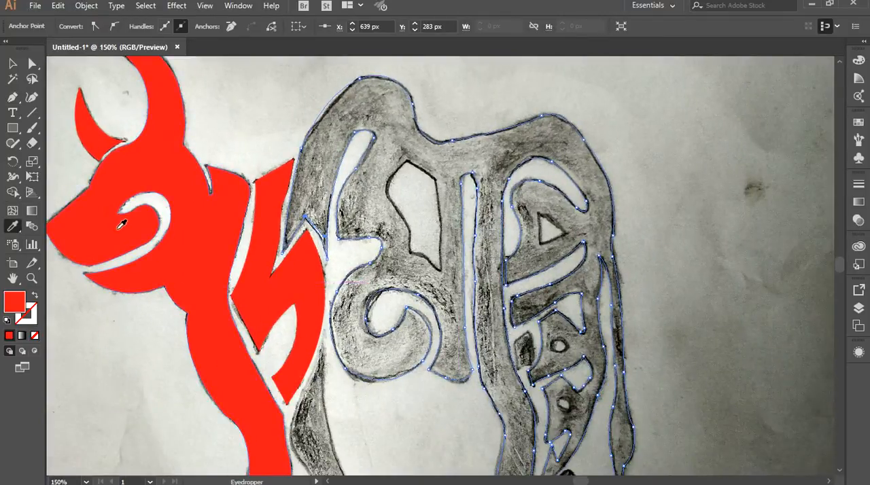
pyautogui.moveTo(568, 287); pyautogui.dragTo(564, 259)
pyautogui.hotkey('ctrl', 'z')
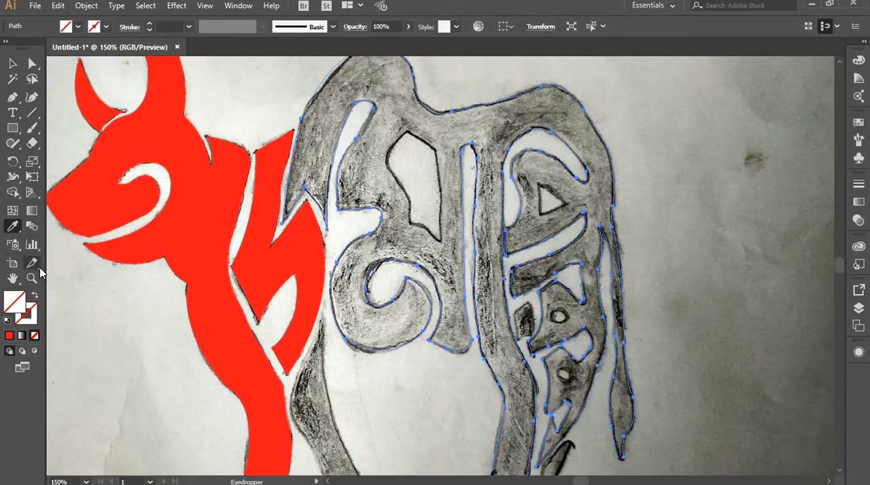
# Trace the large opening in the middle lettering from its upper corner down the front edge to the pointed lower tip.
pyautogui.scroll(2, 387, 151)
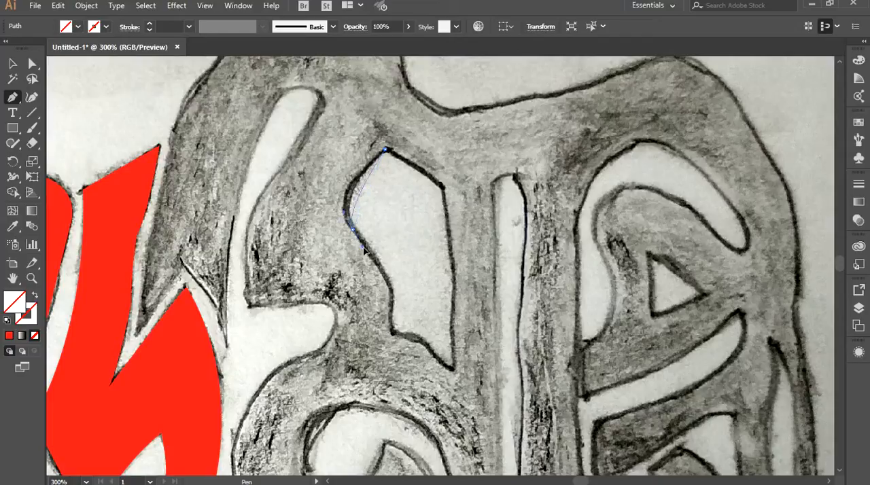
pyautogui.click(380, 267)
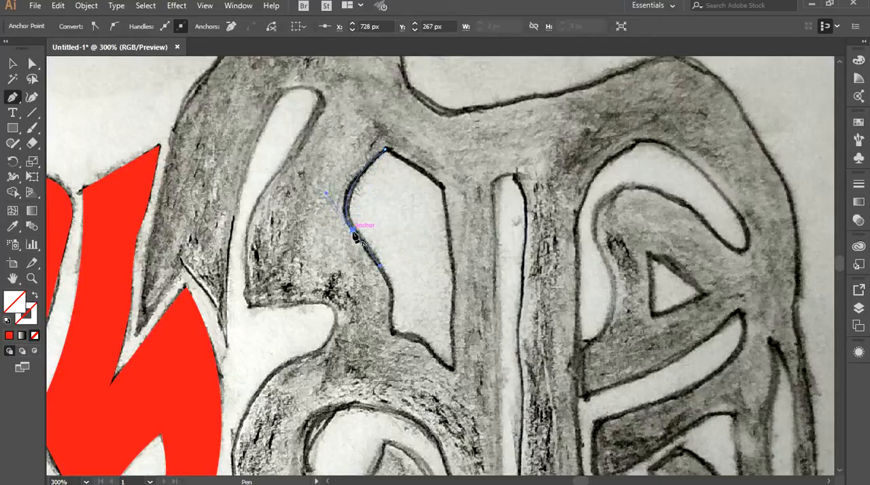
pyautogui.click(393, 289)
pyautogui.scroll(-4, 399, 268)
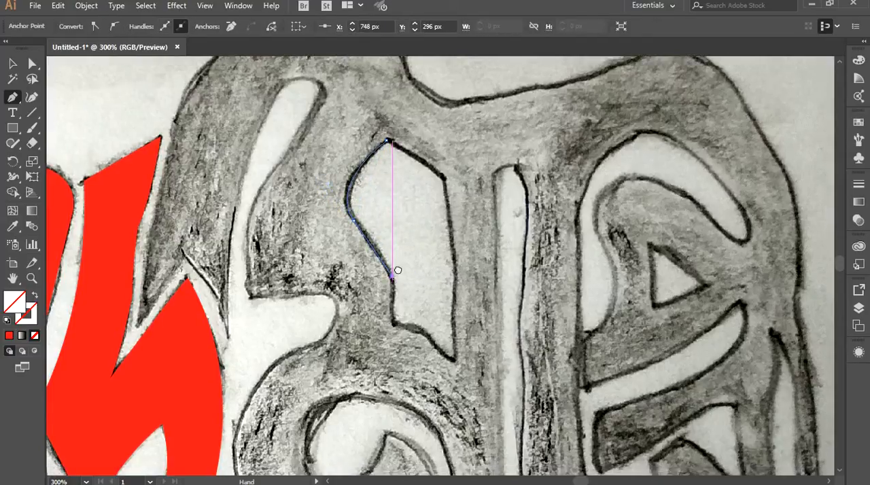
pyautogui.moveTo(400, 241); pyautogui.dragTo(401, 253)
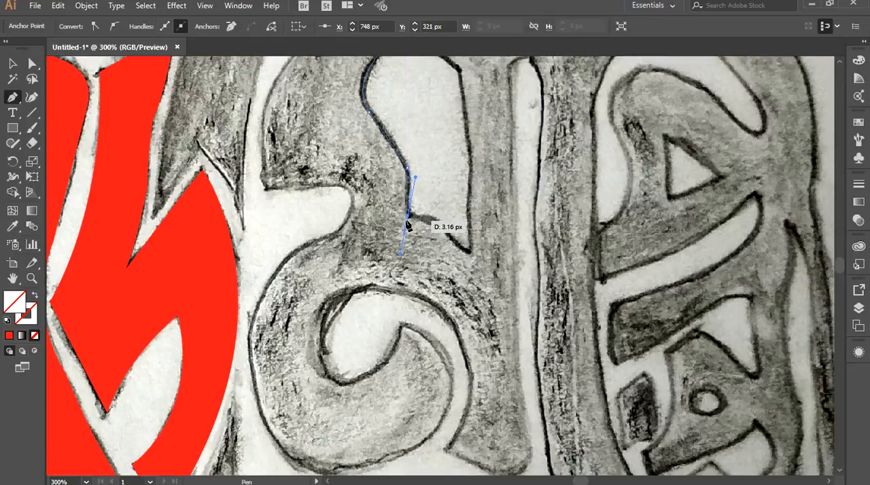
pyautogui.click(442, 228)
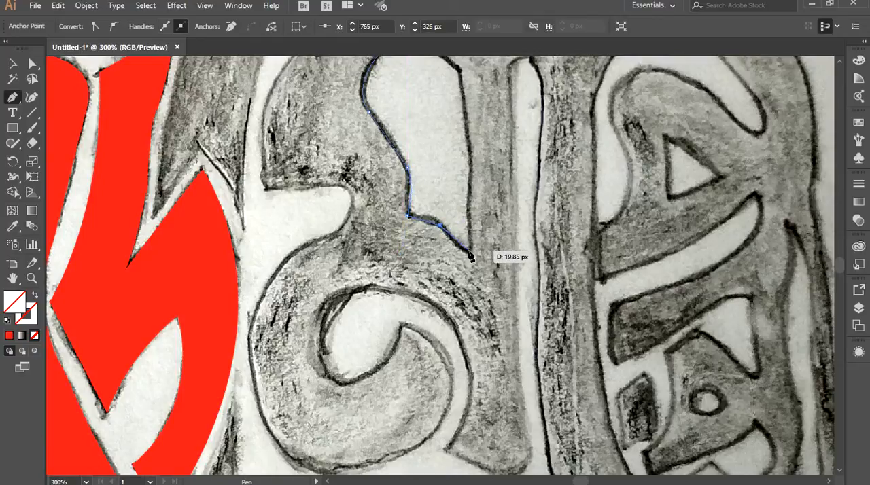
pyautogui.click(469, 252)
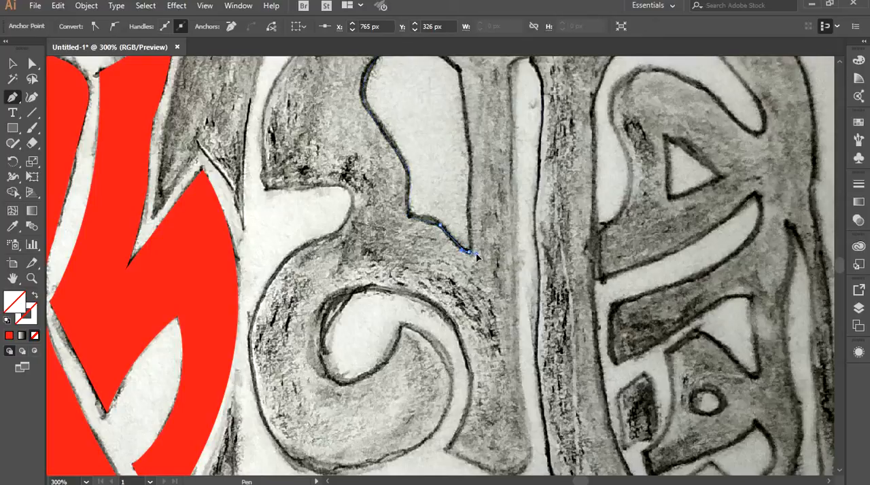
# Trace the large opening's rear edge upward to its rear corner and close the shape.
pyautogui.moveTo(438, 148); pyautogui.dragTo(423, 249)
pyautogui.hotkey('ctrl', '=')
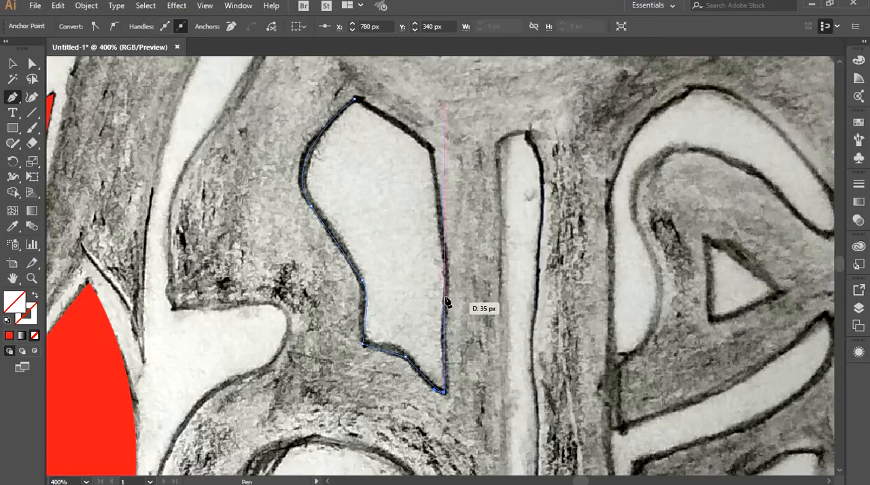
pyautogui.moveTo(458, 227); pyautogui.dragTo(459, 226)
pyautogui.click(446, 278)
pyautogui.click(431, 147)
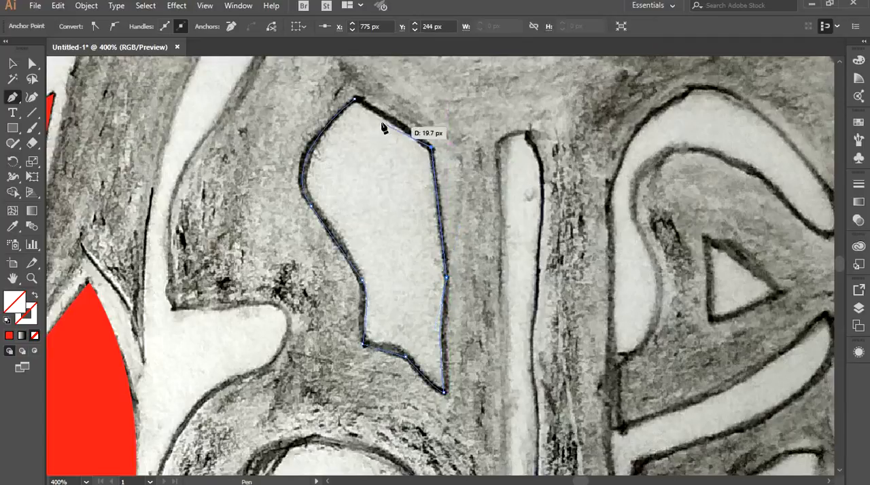
pyautogui.click(354, 102)
# Trace the triangular opening in the upper rear lettering as a closed three-point shape.
pyautogui.hscroll(5, 499, 275)
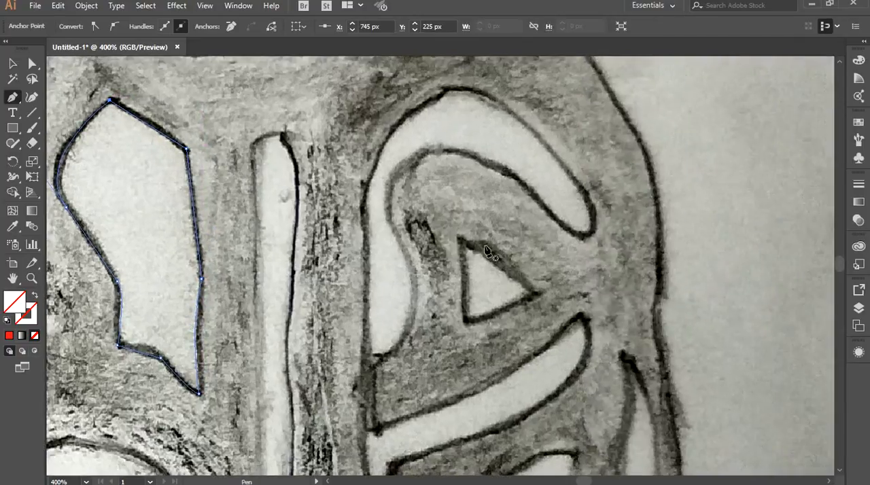
pyautogui.click(460, 238)
pyautogui.click(535, 292)
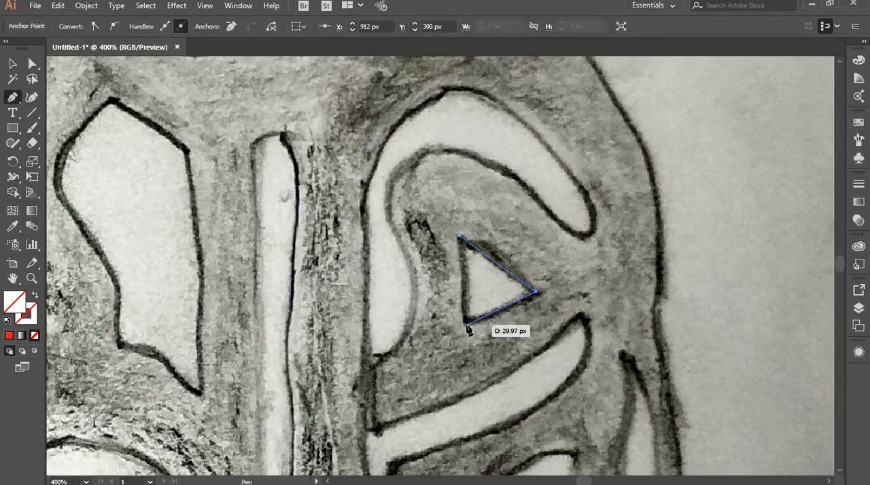
pyautogui.click(466, 322)
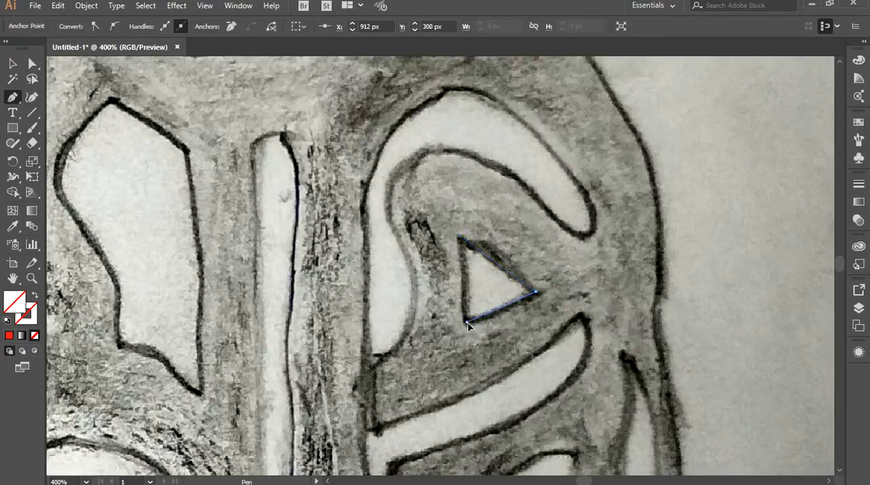
pyautogui.click(460, 237)
# Draw an ellipse over the upper round hole in the rear lettering.
pyautogui.press('space')
pyautogui.moveTo(605, 353); pyautogui.dragTo(536, 124)
pyautogui.moveTo(537, 333); pyautogui.dragTo(548, 280)
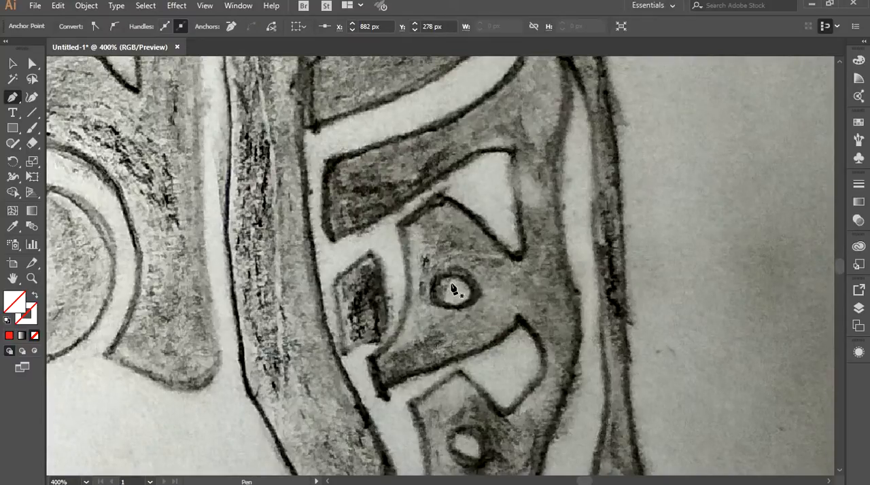
pyautogui.press('l')
pyautogui.moveTo(434, 277)
pyautogui.mouseDown()
pyautogui.moveTo(472, 309)
pyautogui.moveTo(439, 242)
pyautogui.mouseUp()
# Trace the small dark separate piece between the rear leg and the rear lettering as a closed shape.
pyautogui.press('space')
pyautogui.press('p')
pyautogui.click(368, 155)
pyautogui.moveTo(388, 229); pyautogui.dragTo(388, 292)
pyautogui.click(388, 229)
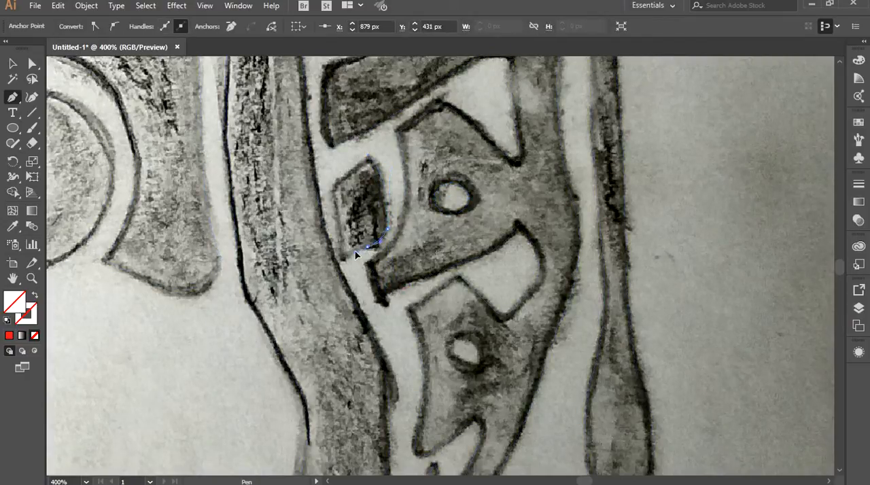
pyautogui.moveTo(350, 252); pyautogui.dragTo(342, 264)
pyautogui.click(368, 247)
pyautogui.click(341, 257)
pyautogui.click(333, 193)
pyautogui.click(368, 156)
# Draw a circle about 12 px wide over the lower round hole in the rear lettering.
pyautogui.moveTo(490, 298); pyautogui.dragTo(448, 141)
pyautogui.press('l')
pyautogui.moveTo(421, 193); pyautogui.dragTo(441, 207)
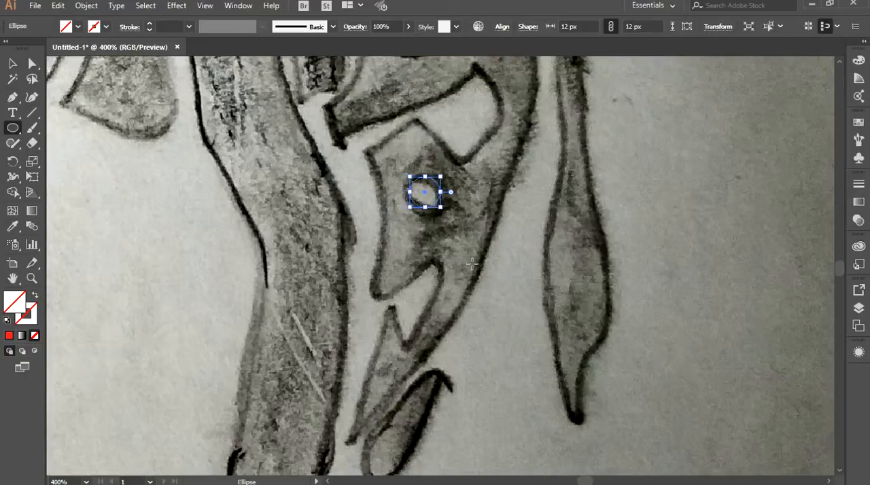
# Trace the leaf-shaped piece below the rear lettering as a closed curved shape and deselect it.
pyautogui.scroll(-5, 462, 352)
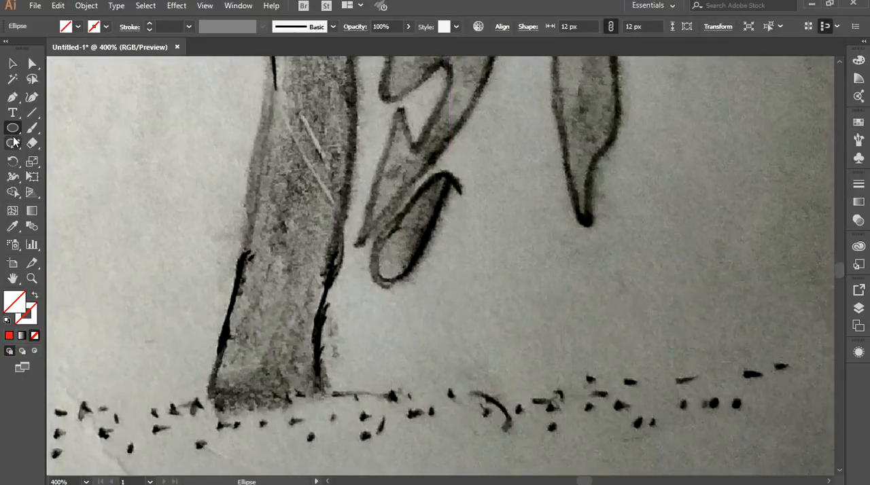
pyautogui.click(13, 97)
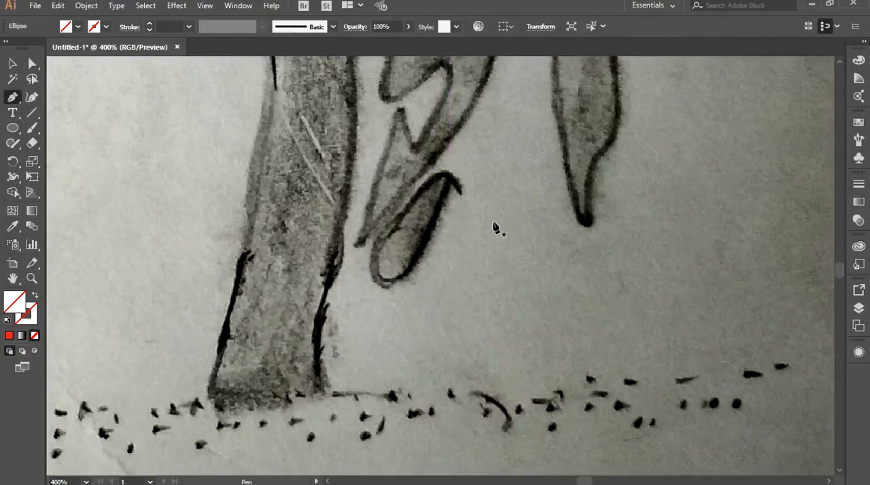
pyautogui.click(443, 176)
pyautogui.moveTo(377, 259); pyautogui.dragTo(365, 297)
pyautogui.click(378, 259)
pyautogui.moveTo(405, 269); pyautogui.dragTo(441, 236)
pyautogui.click(406, 270)
pyautogui.moveTo(443, 176); pyautogui.dragTo(445, 144)
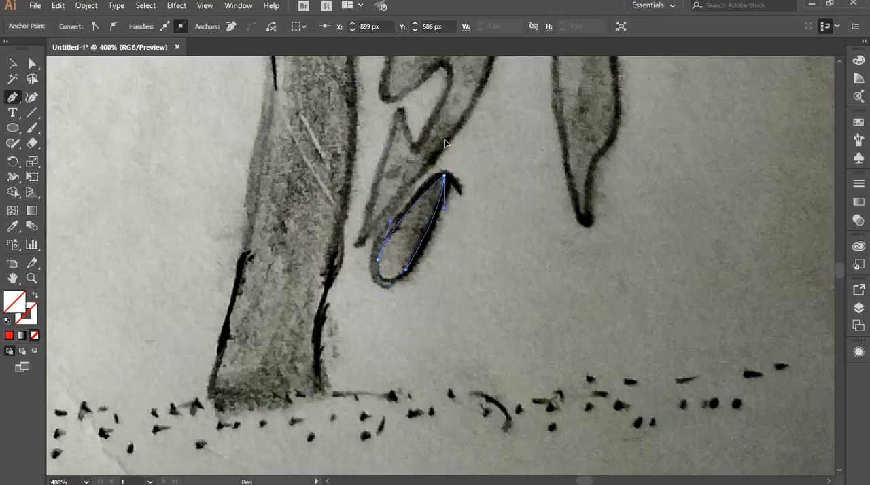
pyautogui.click(12, 65)
pyautogui.click(185, 296)
# Trace the unfilled second front leg from its pointed top down the front edge and across the foot.
pyautogui.moveTo(207, 185); pyautogui.dragTo(284, 336)
pyautogui.scroll(-2, 279, 338)
pyautogui.moveTo(256, 281); pyautogui.dragTo(341, 387)
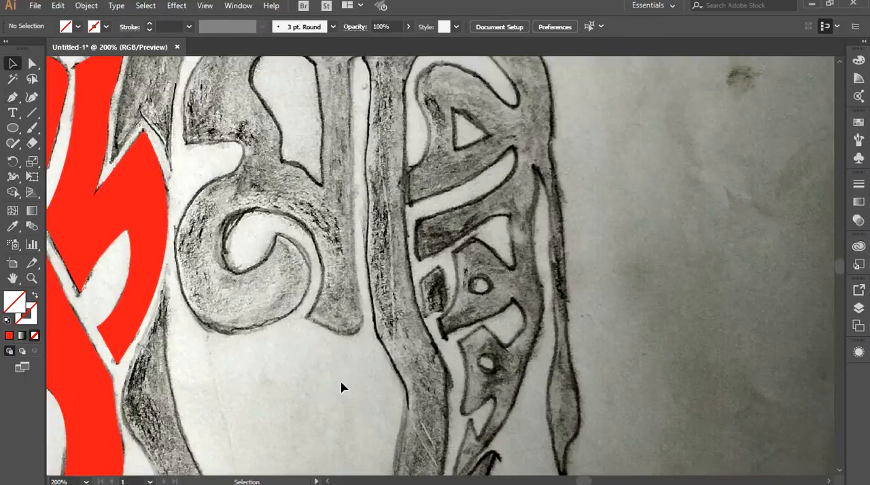
pyautogui.scroll(-1, 343, 386)
pyautogui.moveTo(339, 312); pyautogui.dragTo(354, 278)
pyautogui.scroll(-3, 367, 282)
pyautogui.scroll(2, 352, 221)
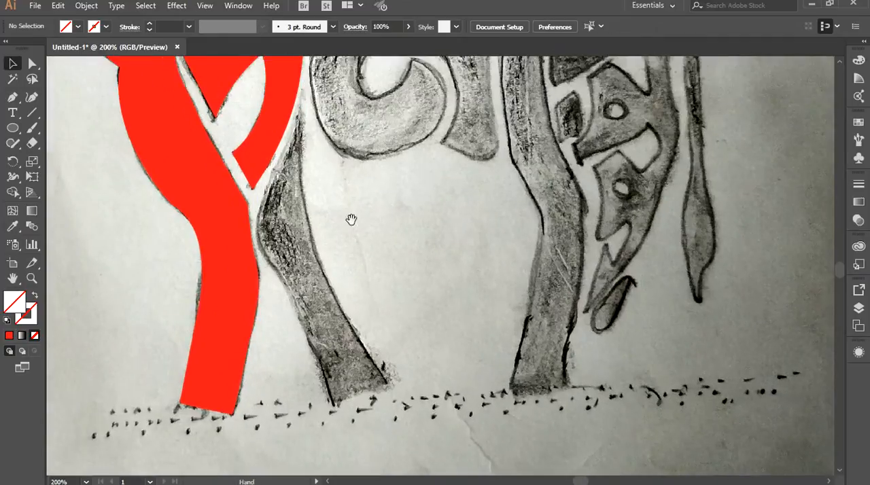
pyautogui.scroll(-1, 349, 245)
pyautogui.scroll(1, 357, 202)
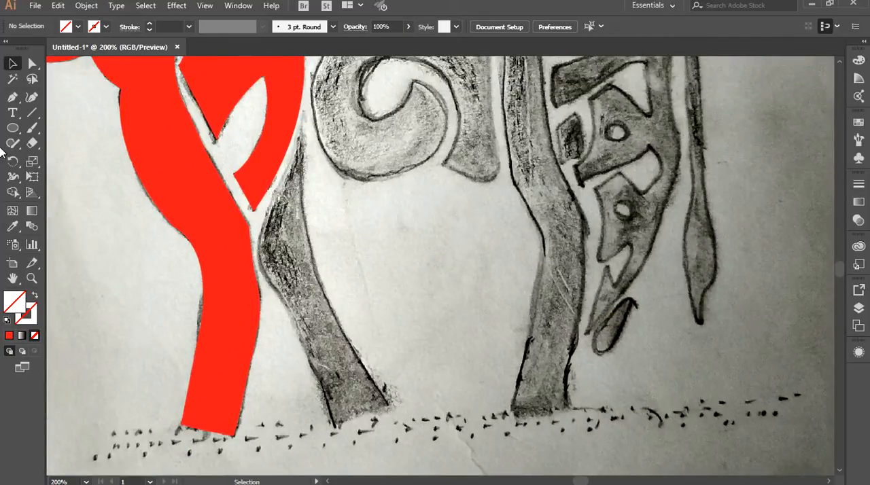
pyautogui.click(13, 97)
pyautogui.click(303, 116)
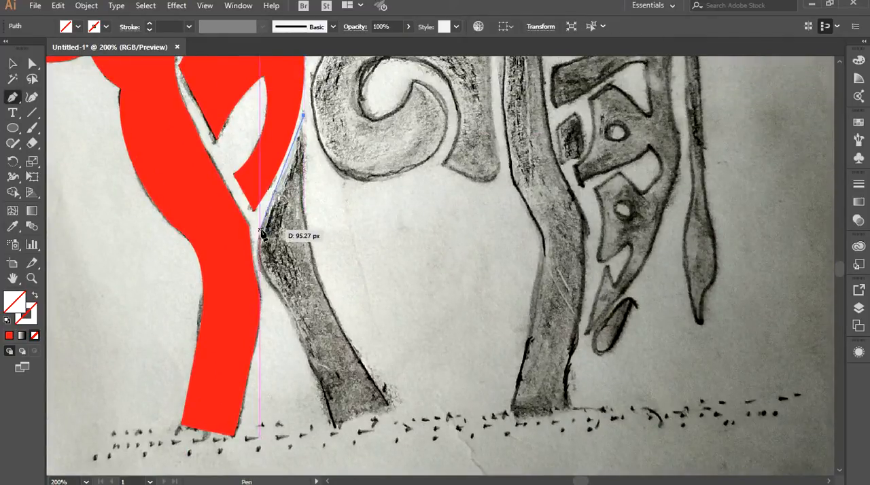
pyautogui.moveTo(267, 233); pyautogui.dragTo(304, 314)
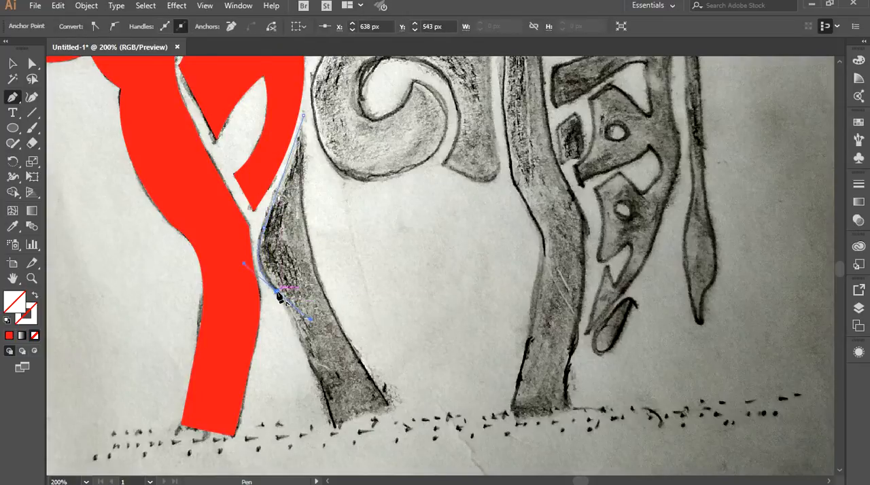
pyautogui.click(335, 424)
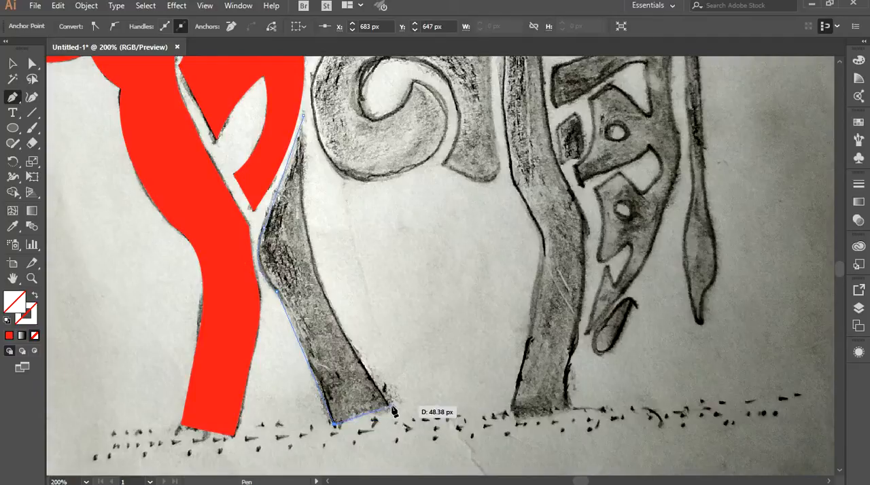
pyautogui.click(389, 407)
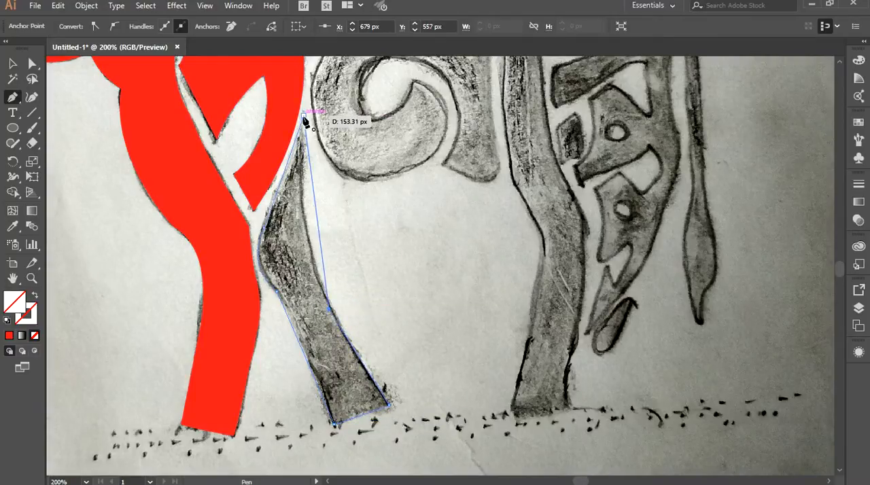
# Trace the second front leg's rear edge and close the outline with a curve at its pointed top.
pyautogui.scroll(3, 316, 64)
pyautogui.moveTo(316, 64); pyautogui.dragTo(310, 198)
pyautogui.moveTo(384, 386); pyautogui.dragTo(436, 110)
pyautogui.moveTo(351, 249); pyautogui.dragTo(349, 234)
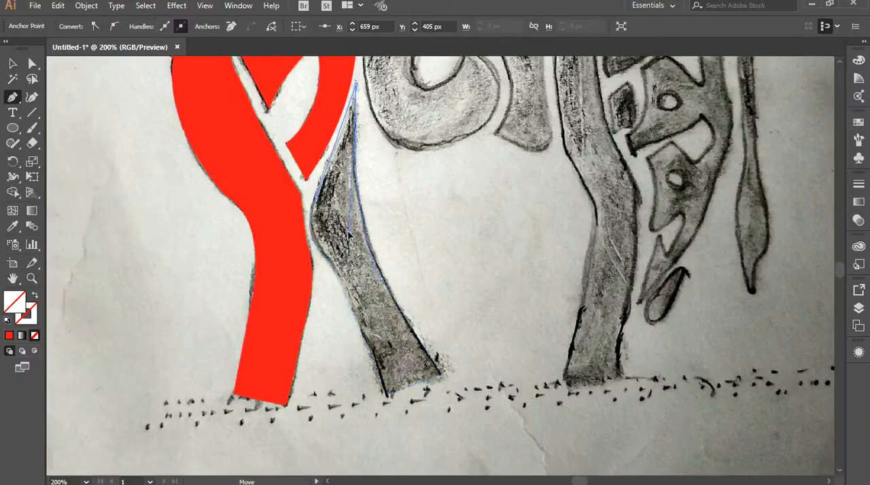
# Fill the second front leg with the red sampled from the neighbouring leg and deselect it.
pyautogui.click(13, 64)
pyautogui.click(12, 226)
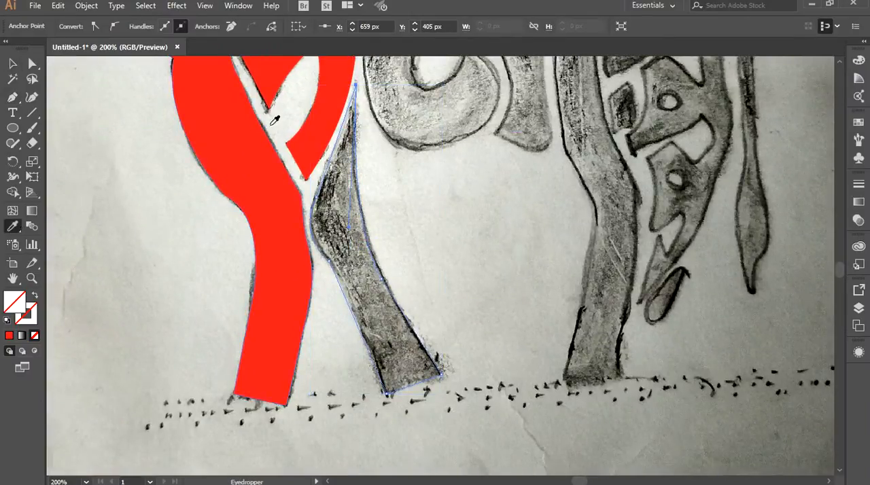
pyautogui.click(224, 144)
pyautogui.click(13, 64)
pyautogui.click(152, 222)
pyautogui.scroll(-2, 154, 223)
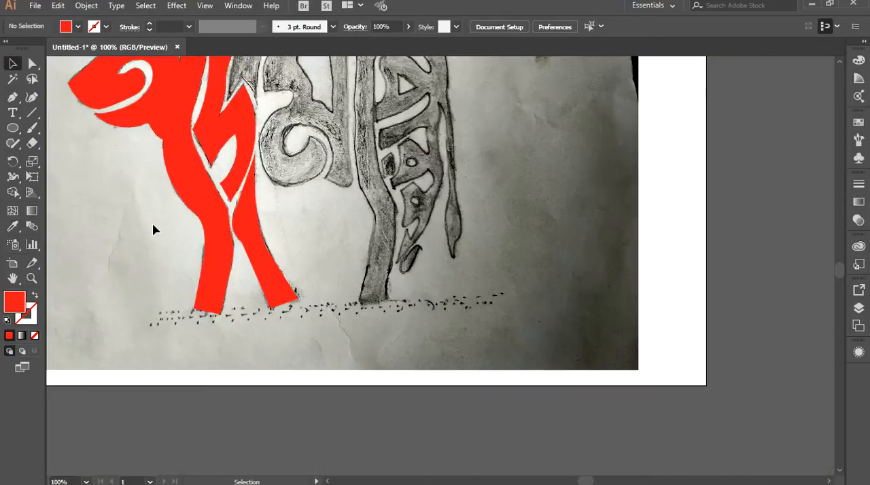
# Fill the triangular opening and the two round holes in the rear lettering with white sampled from the artboard.
pyautogui.moveTo(340, 160); pyautogui.dragTo(366, 296)
pyautogui.click(436, 221)
pyautogui.press('i')
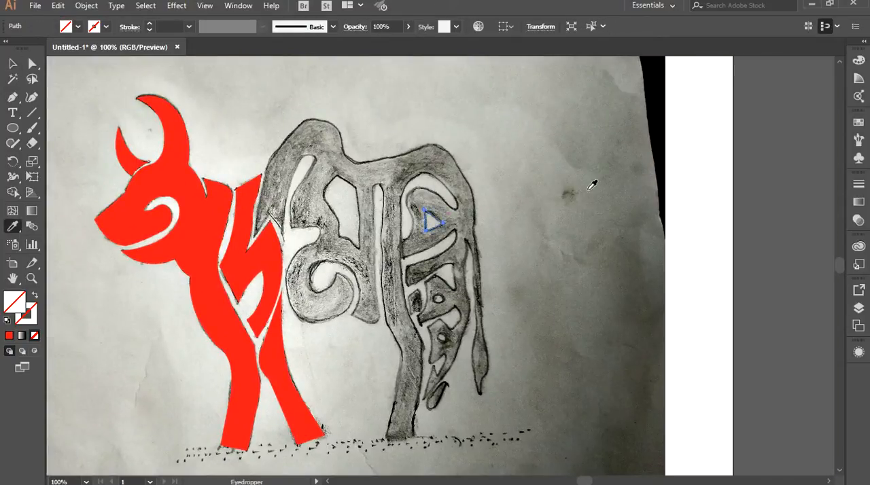
pyautogui.click(695, 193)
pyautogui.keyDown('ctrl'); pyautogui.click(443, 297); pyautogui.keyUp('ctrl')
pyautogui.click(676, 258)
pyautogui.keyDown('ctrl'); pyautogui.click(445, 339); pyautogui.keyUp('ctrl')
pyautogui.click(678, 280)
# Fill the leaf-shaped piece and the large lettering outline with red sampled from the front of the bull.
pyautogui.keyDown('ctrl'); pyautogui.click(439, 403); pyautogui.keyUp('ctrl')
pyautogui.click(286, 374)
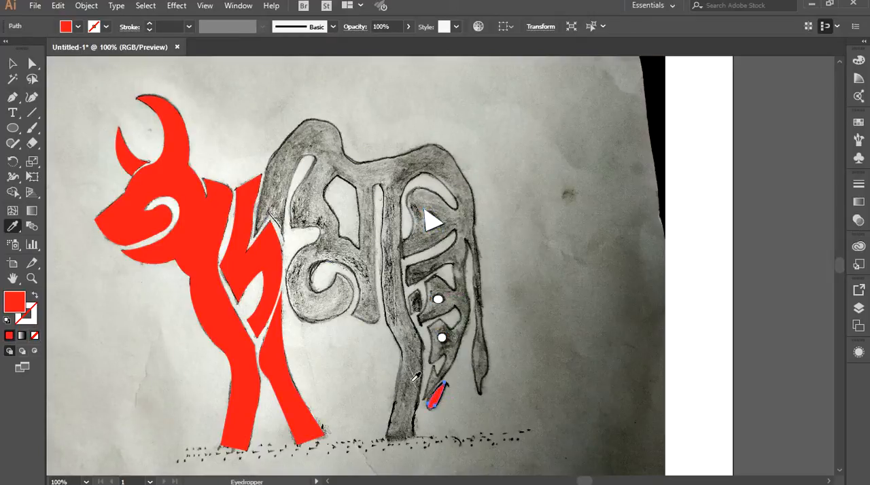
pyautogui.keyDown('ctrl'); pyautogui.click(412, 366); pyautogui.keyUp('ctrl')
pyautogui.keyDown('ctrl'); pyautogui.click(405, 360); pyautogui.keyUp('ctrl')
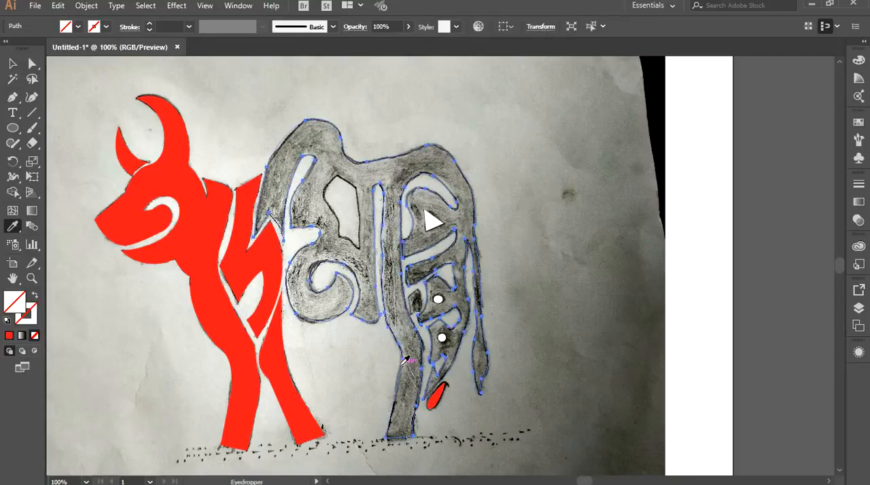
pyautogui.click(242, 337)
# Fill the large opening in the middle lettering with white sampled from the artboard.
pyautogui.press('v')
pyautogui.click(340, 208)
pyautogui.click(331, 223)
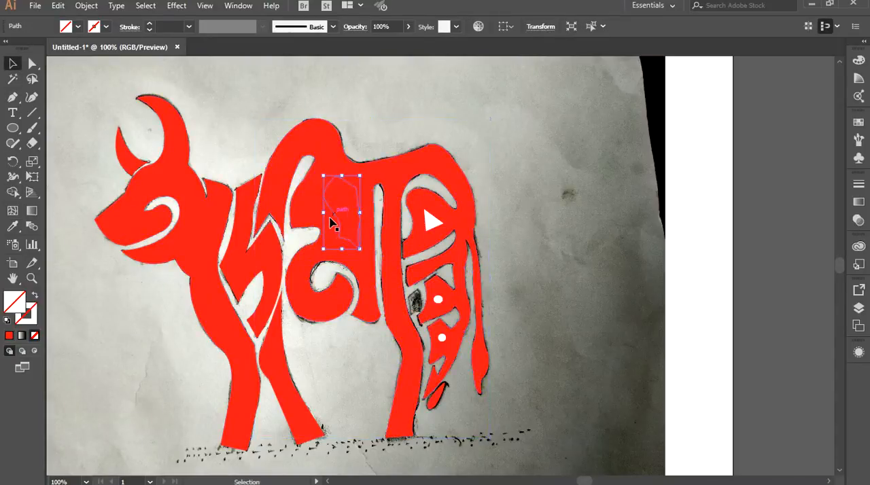
pyautogui.click(12, 227)
pyautogui.click(682, 226)
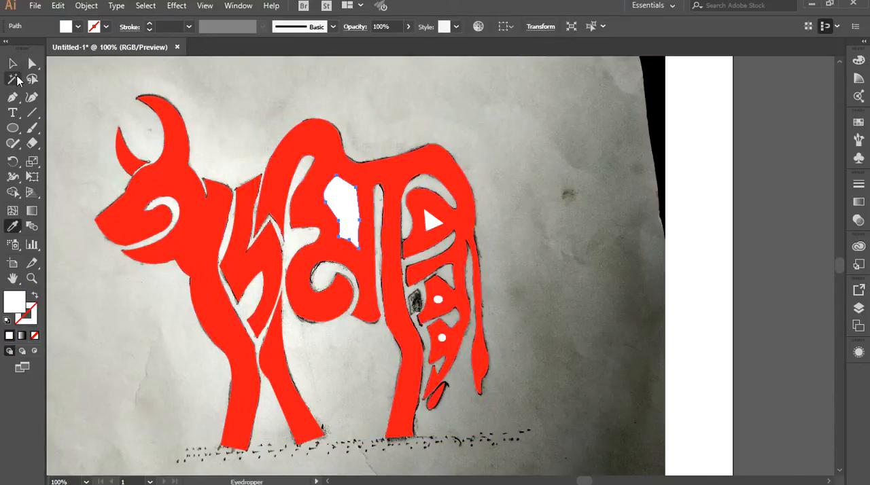
# Fill the small dark piece beside the rear leg with the sampled red and deselect everything.
pyautogui.press('v')
pyautogui.click(417, 302)
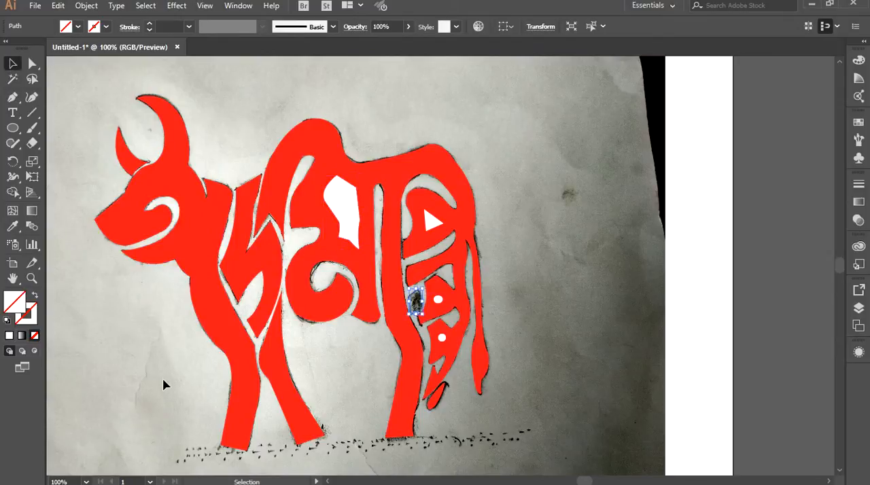
pyautogui.press('i')
pyautogui.click(231, 269)
pyautogui.press('a')
pyautogui.click(12, 61)
pyautogui.click(683, 282)
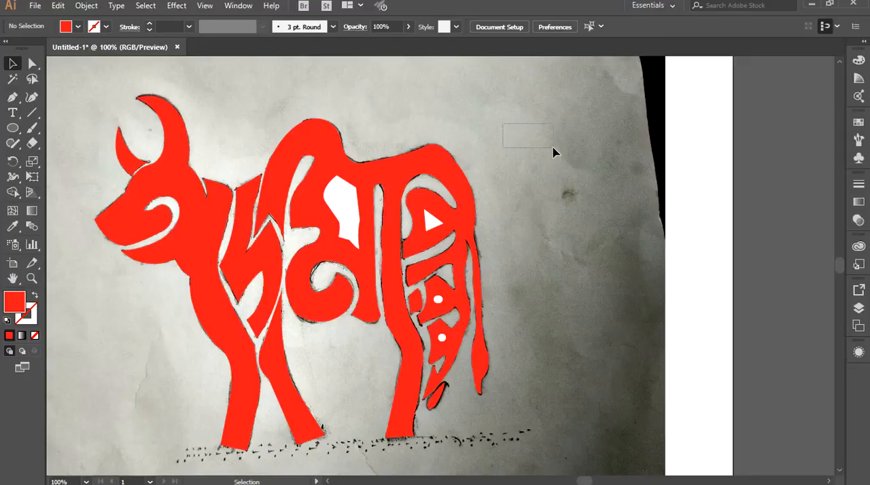
# Unlock the sketch photo and move it off the artboard, beside the traced bull.
pyautogui.click(86, 6)
pyautogui.click(132, 101)
pyautogui.moveTo(544, 229)
pyautogui.mouseDown()
pyautogui.moveTo(613, 249)
pyautogui.moveTo(641, 246)
pyautogui.mouseUp()
pyautogui.scroll(-1, 568, 275)
pyautogui.moveTo(562, 231); pyautogui.dragTo(701, 208)
pyautogui.moveTo(417, 180); pyautogui.dragTo(554, 178)
pyautogui.moveTo(718, 194); pyautogui.dragTo(763, 189)
pyautogui.moveTo(677, 189); pyautogui.dragTo(717, 190)
pyautogui.moveTo(613, 214); pyautogui.dragTo(713, 200)
pyautogui.scroll(1, 590, 250)
pyautogui.scroll(-1, 589, 251)
pyautogui.moveTo(592, 254); pyautogui.dragTo(635, 247)
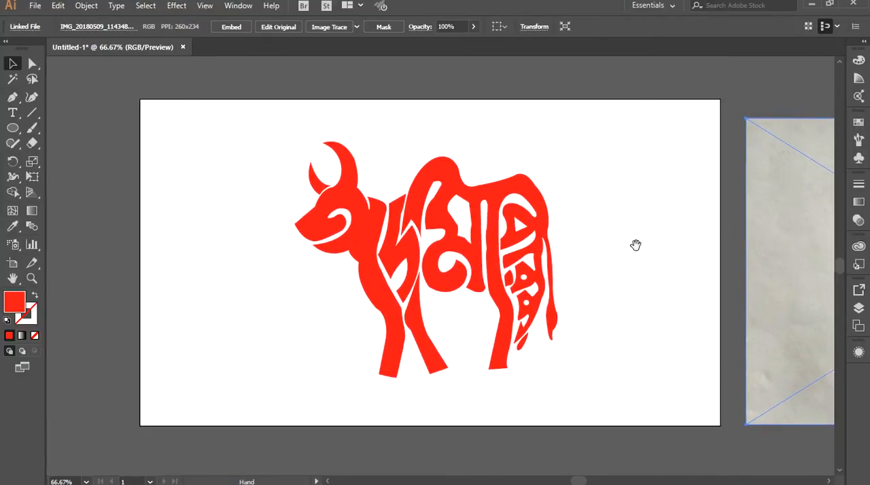
# Reshape the slanted inner edge of the pointed lettering piece beside the bull's neck by adjusting its anchor and handle, and deselect it.
pyautogui.scroll(1, 508, 240)
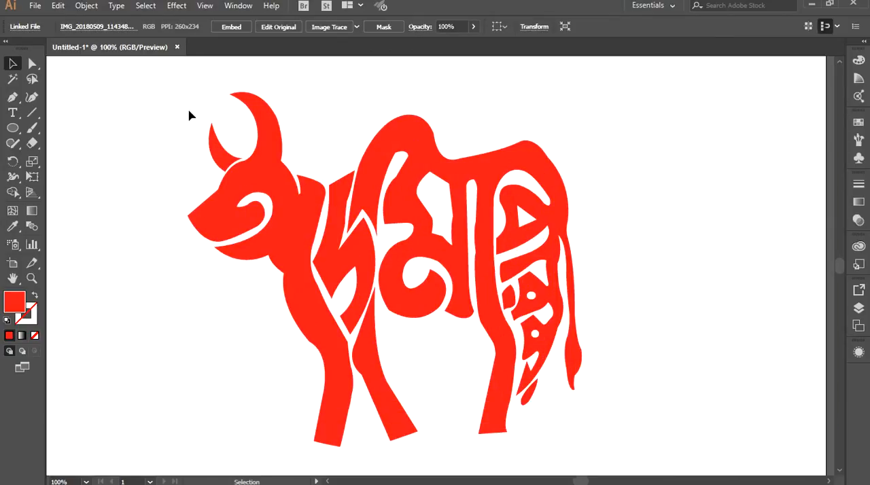
pyautogui.click(30, 64)
pyautogui.scroll(4, 397, 324)
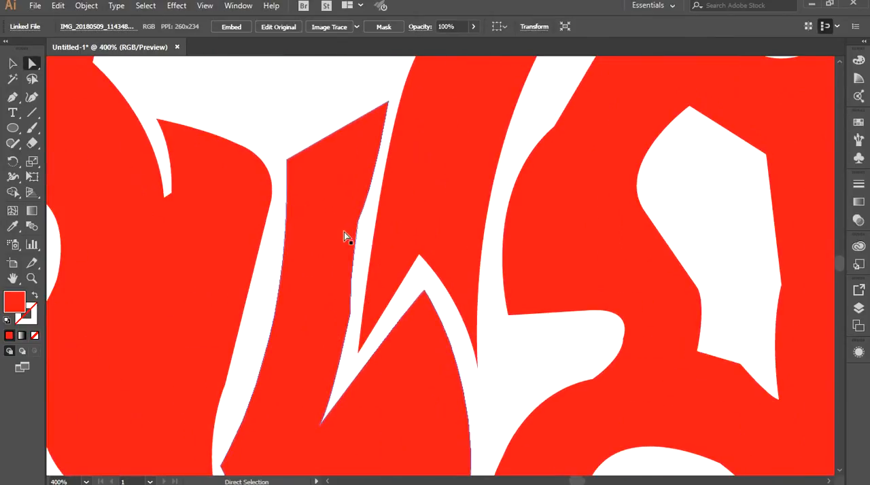
pyautogui.click(358, 221)
pyautogui.moveTo(353, 278); pyautogui.dragTo(358, 271)
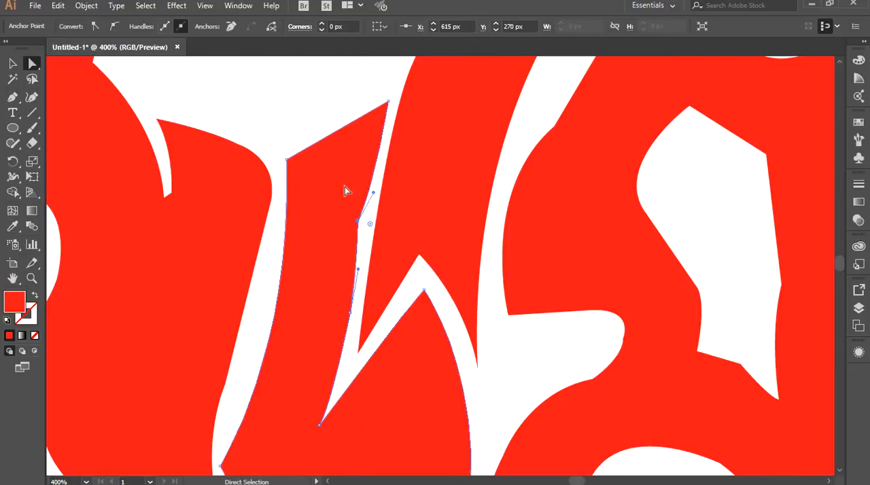
pyautogui.moveTo(357, 223); pyautogui.dragTo(358, 223)
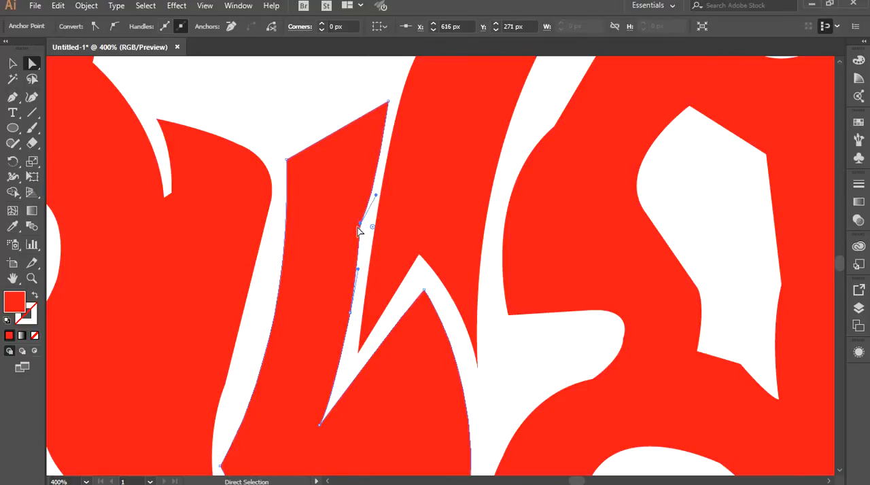
pyautogui.click(266, 102)
pyautogui.click(12, 63)
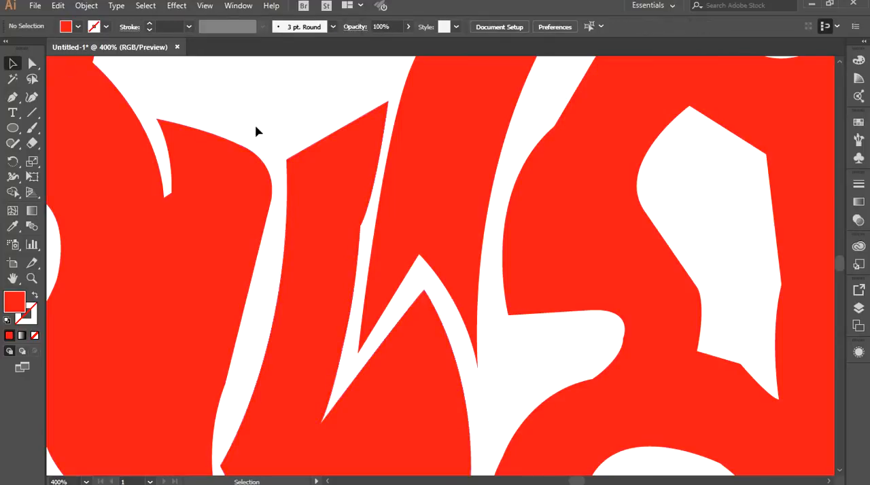
# Select the whole traced bull, shift it slightly upward on the artboard, and deselect it.
pyautogui.hotkey('ctrl', '1')
pyautogui.moveTo(616, 182); pyautogui.dragTo(597, 169)
pyautogui.hotkey('ctrl', '-')
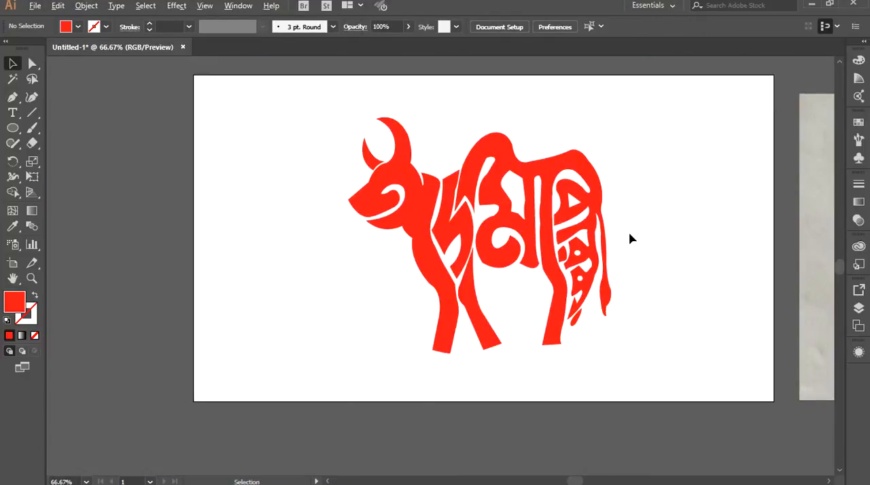
pyautogui.moveTo(262, 137); pyautogui.dragTo(619, 409)
pyautogui.moveTo(441, 181); pyautogui.dragTo(439, 173)
pyautogui.click(640, 259)
# Bring the sketch photo over the artboard to check its dotted ground, and move it back off.
pyautogui.moveTo(645, 245); pyautogui.dragTo(552, 245)
pyautogui.moveTo(819, 246)
pyautogui.mouseDown()
pyautogui.moveTo(600, 241)
pyautogui.moveTo(577, 274)
pyautogui.moveTo(661, 293)
pyautogui.moveTo(640, 290)
pyautogui.mouseUp()
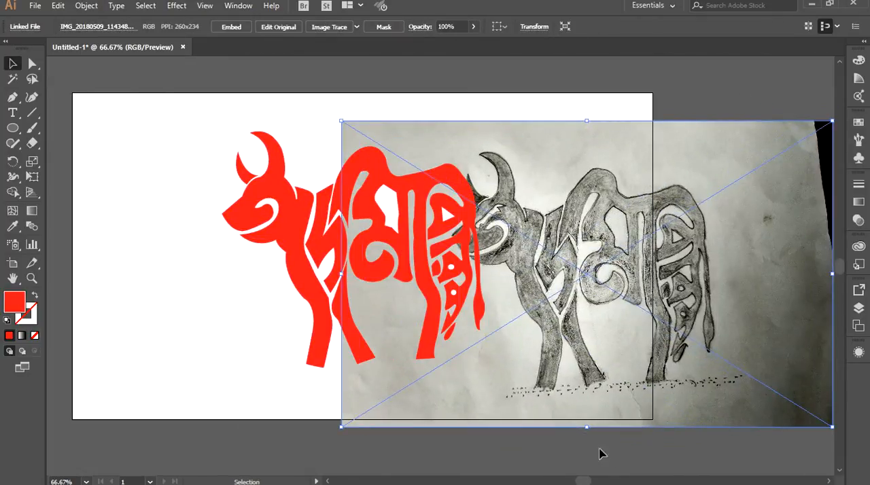
pyautogui.moveTo(431, 379); pyautogui.dragTo(695, 365)
# Dot a patch of 1 pt red Paintbrush specks on the ground below the front leg, and delete the elongated stray stroke.
pyautogui.click(32, 128)
pyautogui.hotkey('ctrl', '1')
pyautogui.scroll(1, 311, 428)
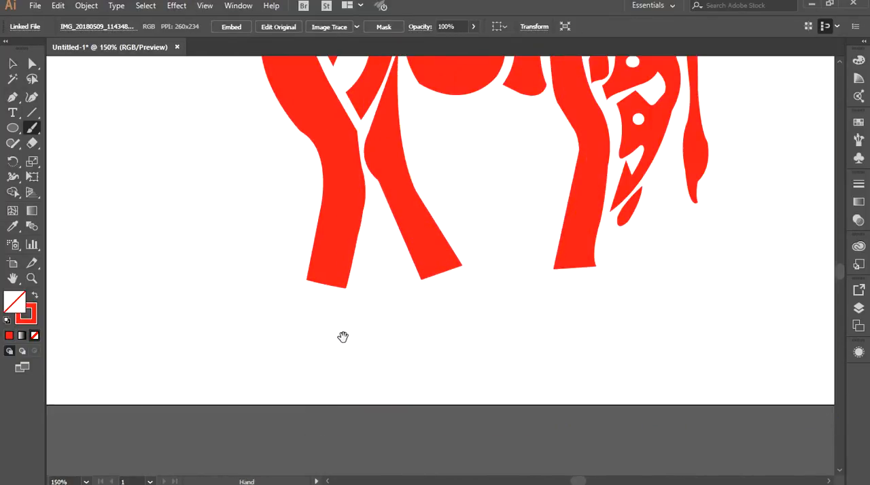
pyautogui.click(194, 312)
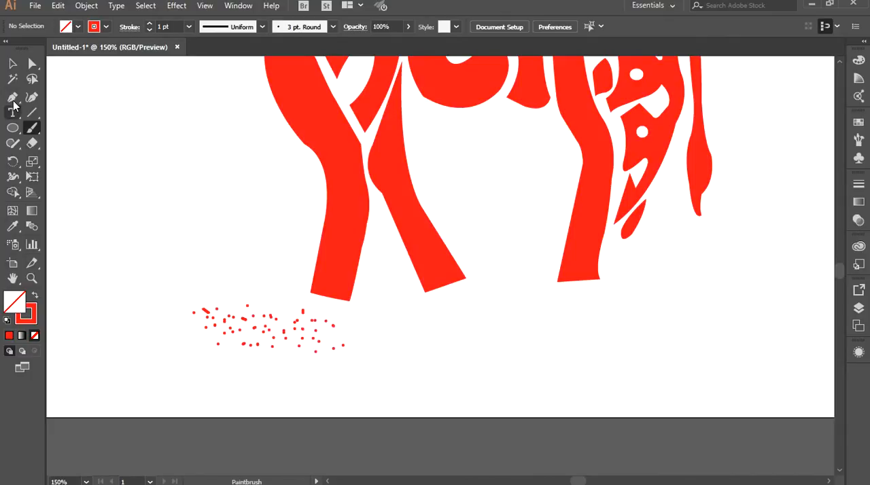
pyautogui.click(13, 64)
pyautogui.click(206, 310)
pyautogui.press('Delete')
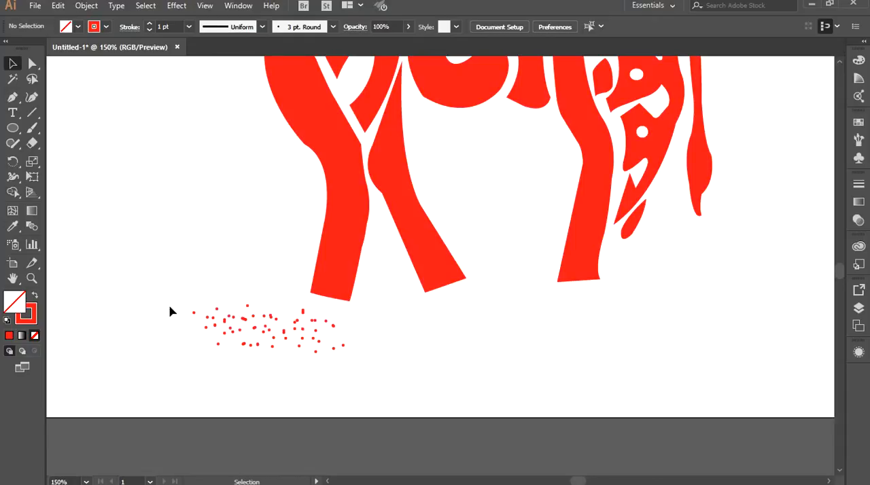
# Duplicate the patch of ground specks into the space between the front and rear legs.
pyautogui.moveTo(179, 311); pyautogui.dragTo(350, 378)
pyautogui.moveTo(271, 333); pyautogui.dragTo(509, 342)
pyautogui.click(542, 337)
# Duplicate part of the specks beneath and behind the rear leg, nudging them down to carry the ground strip past the tail.
pyautogui.moveTo(402, 312); pyautogui.dragTo(545, 375)
pyautogui.moveTo(470, 341); pyautogui.dragTo(592, 335)
pyautogui.press('Down')
pyautogui.press('Down')
pyautogui.press('Down')
pyautogui.press('Down')
pyautogui.press('Down')
pyautogui.press('Down')
pyautogui.press('Down')
pyautogui.press('Down')
pyautogui.press('Down')
pyautogui.press('Down')
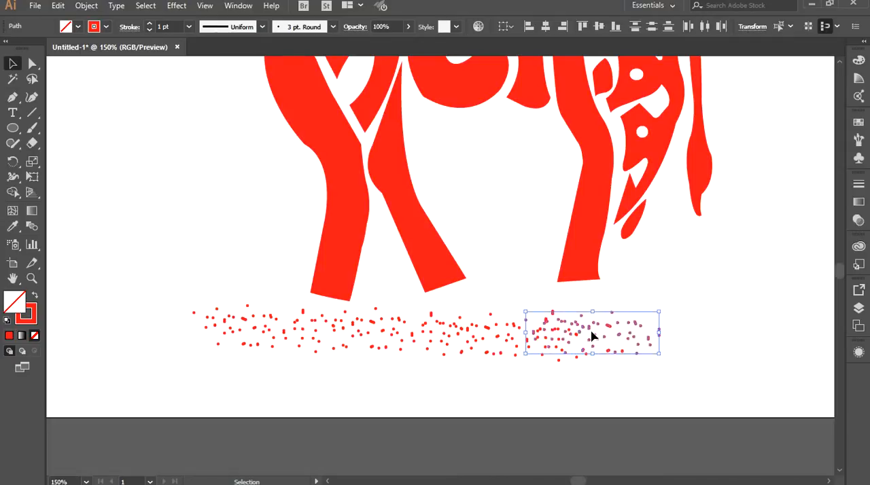
pyautogui.moveTo(591, 333); pyautogui.dragTo(647, 334)
pyautogui.click(537, 384)
pyautogui.scroll(-1, 536, 384)
pyautogui.scroll(-1, 537, 384)
pyautogui.scroll(1, 532, 388)
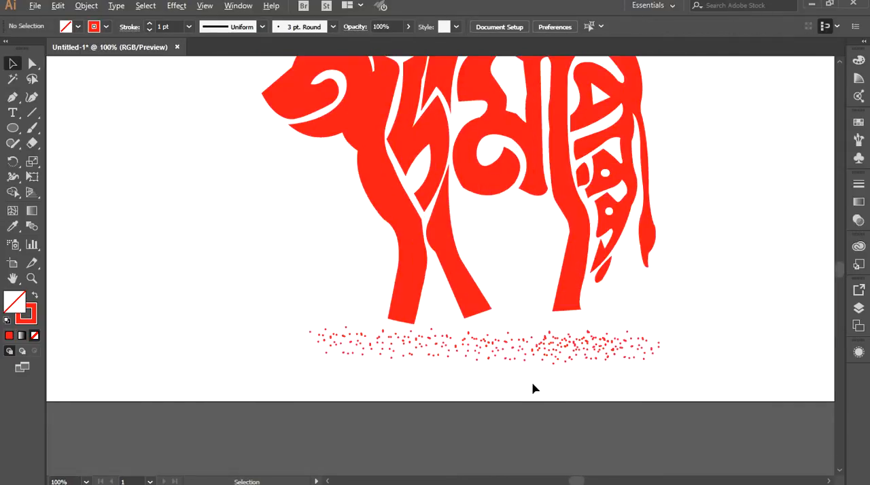
pyautogui.moveTo(291, 338); pyautogui.dragTo(661, 385)
pyautogui.click(565, 317)
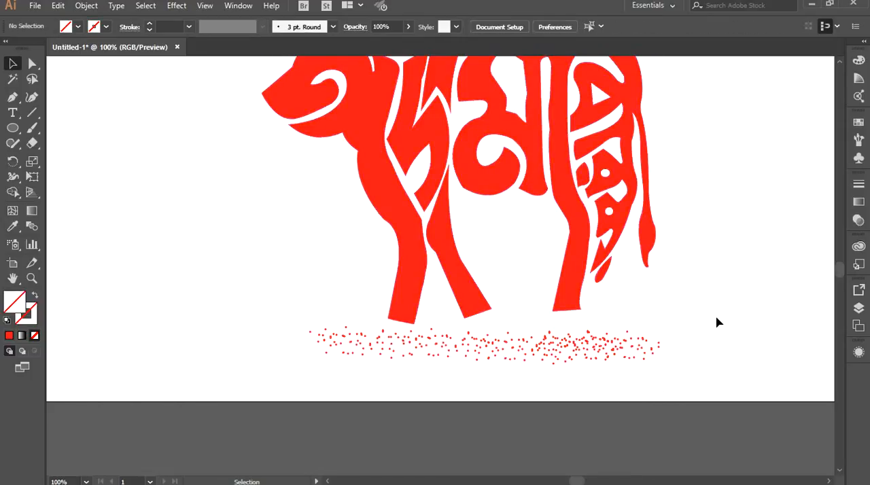
pyautogui.click(718, 322)
pyautogui.scroll(-1, 718, 326)
pyautogui.scroll(1, 713, 329)
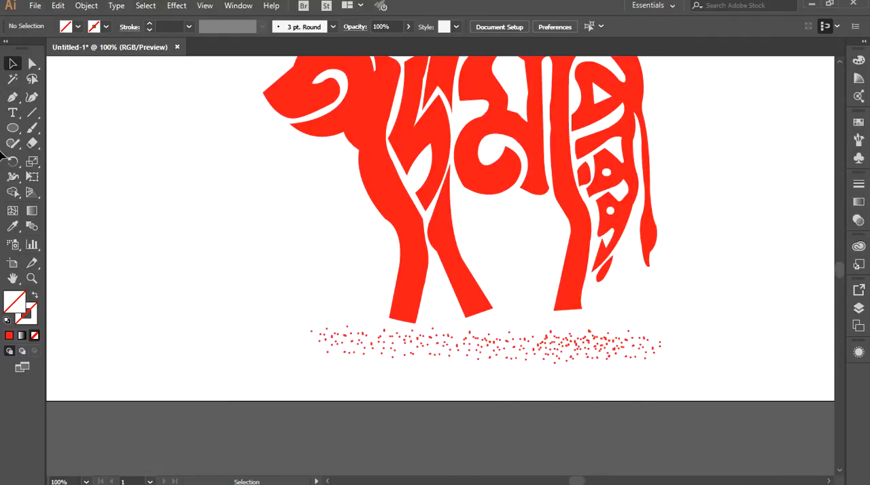
# Extend the rear leg down toward the ground specks by moving its foot anchors, giving the foot a level bottom edge.
pyautogui.click(381, 166)
pyautogui.press('v')
pyautogui.click(604, 320)
pyautogui.click(571, 314)
pyautogui.click(178, 241)
pyautogui.click(32, 63)
pyautogui.click(570, 299)
pyautogui.moveTo(554, 313); pyautogui.dragTo(577, 326)
pyautogui.click(694, 371)
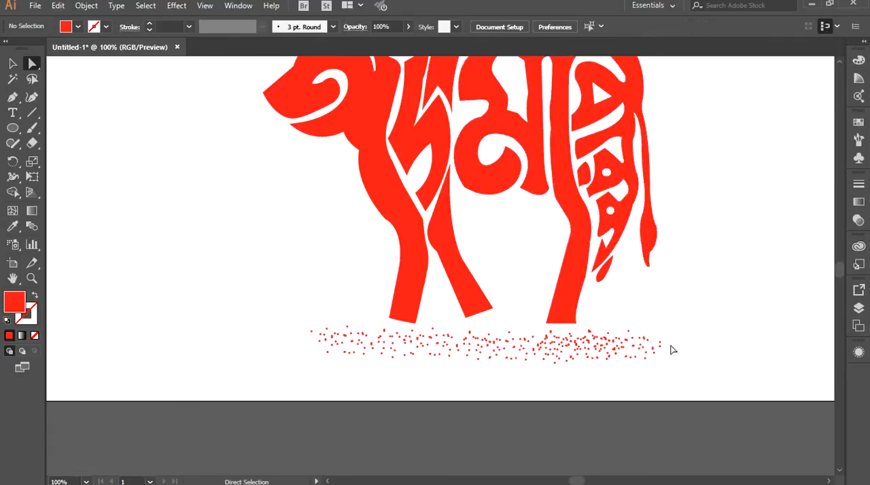
# Lengthen the second front leg by moving both of its foot corners down toward the ground specks.
pyautogui.scroll(-1, 680, 336)
pyautogui.scroll(1, 683, 334)
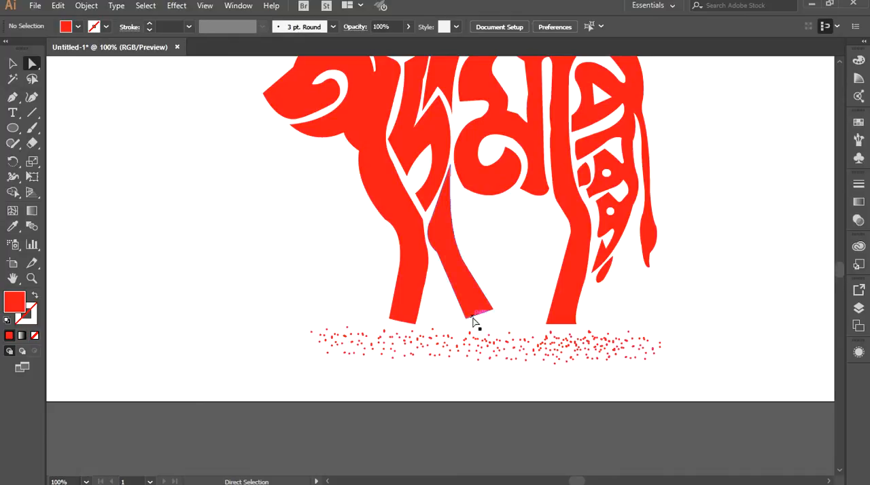
pyautogui.scroll(1, 480, 300)
pyautogui.moveTo(460, 322); pyautogui.dragTo(464, 331)
pyautogui.moveTo(501, 308); pyautogui.dragTo(505, 318)
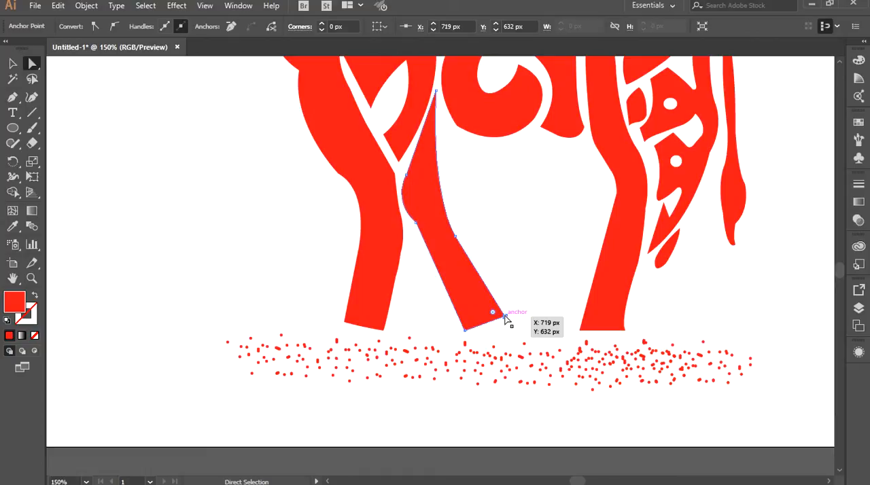
pyautogui.click(703, 331)
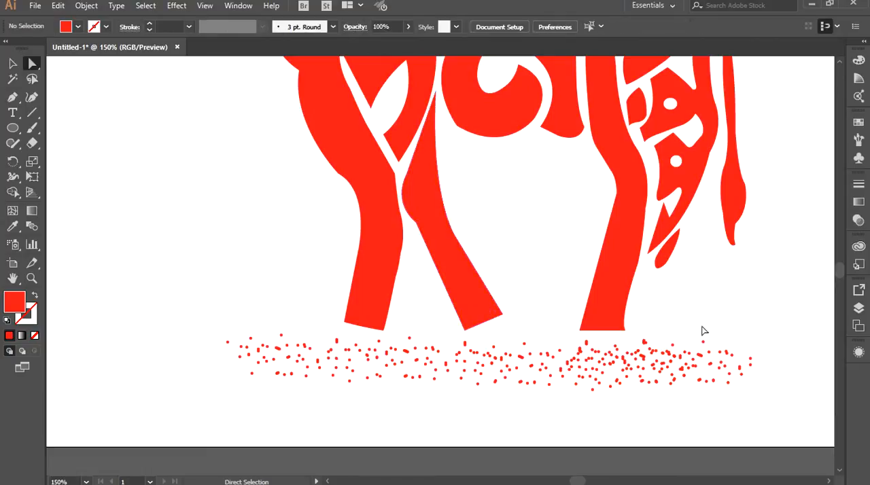
# Select the ground specks, move them up to overlap the feet, and send them behind the bull.
pyautogui.click(12, 64)
pyautogui.moveTo(339, 390); pyautogui.dragTo(387, 394)
pyautogui.moveTo(174, 347); pyautogui.dragTo(730, 417)
pyautogui.press('Up')
pyautogui.press('Up')
pyautogui.press('Up')
pyautogui.press('Up')
pyautogui.press('Up')
pyautogui.press('Up')
pyautogui.press('Up')
pyautogui.press('Up')
pyautogui.press('Up')
pyautogui.press('Up')
pyautogui.press('Up')
pyautogui.press('Up')
pyautogui.press('Up')
pyautogui.press('Up')
pyautogui.press('Up')
pyautogui.press('Up')
pyautogui.press('Up')
pyautogui.press('Up')
pyautogui.press('Up')
pyautogui.press('Up')
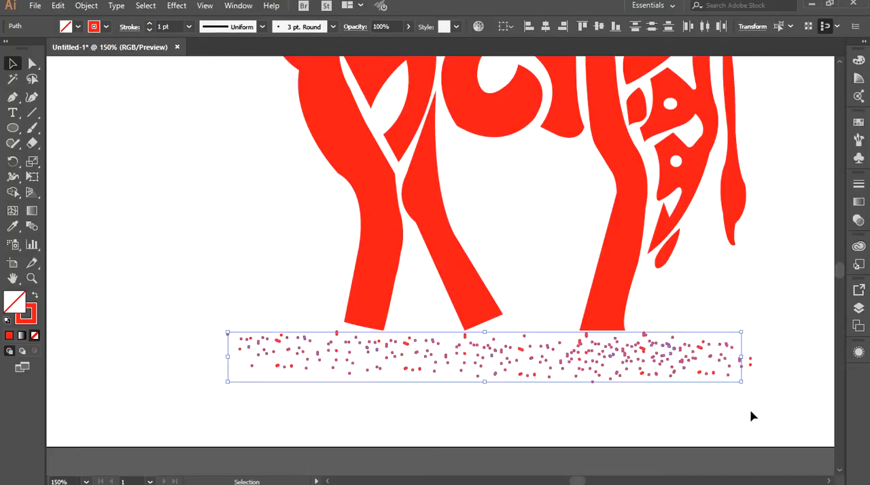
pyautogui.rightClick(535, 338)
pyautogui.moveTo(589, 267)
pyautogui.click(710, 317)
pyautogui.click(624, 406)
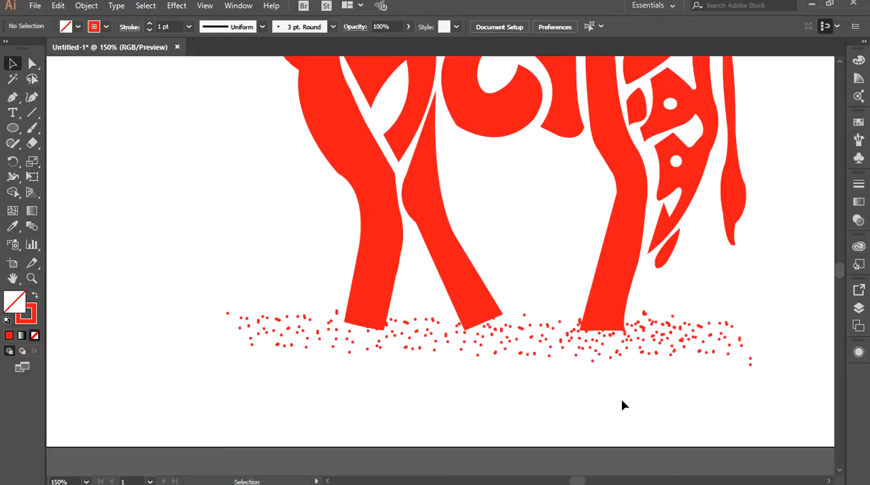
# Select the traced bull and lock it in place.
pyautogui.hotkey('ctrl', '0')
pyautogui.hotkey('ctrl', '1')
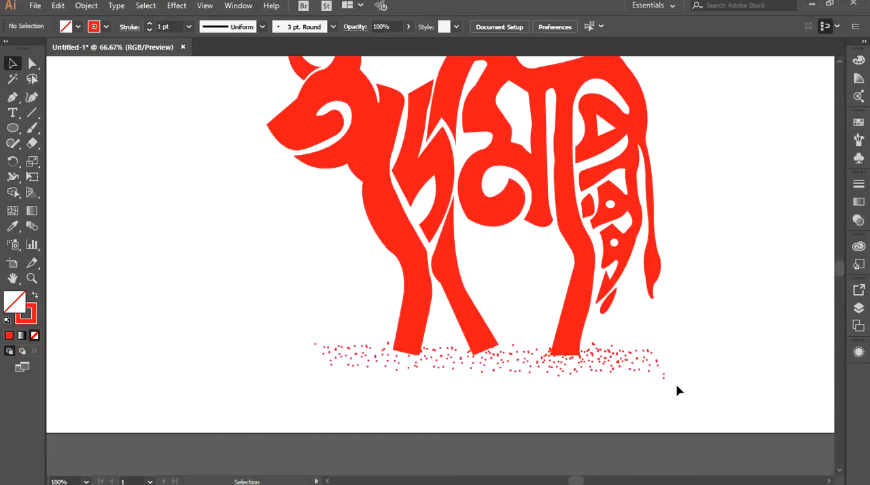
pyautogui.hotkey('ctrl', '-')
pyautogui.moveTo(612, 324); pyautogui.dragTo(538, 306)
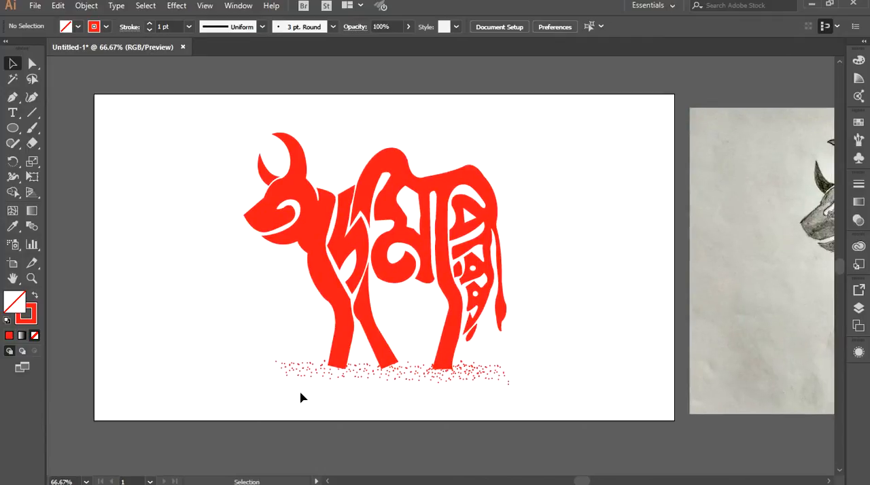
pyautogui.hotkey('ctrl', '1')
pyautogui.moveTo(161, 139); pyautogui.dragTo(691, 254)
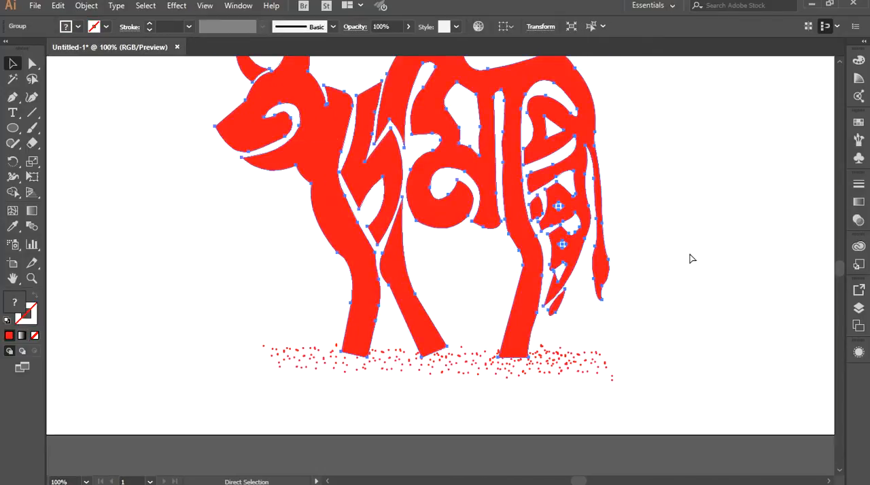
pyautogui.click(97, 8)
pyautogui.moveTo(97, 113)
pyautogui.click(295, 78)
# Fill the ground specks with the green swatch R=34 G=181 B=115 and deselect them.
pyautogui.moveTo(219, 322); pyautogui.dragTo(678, 406)
pyautogui.click(78, 26)
pyautogui.click(79, 58)
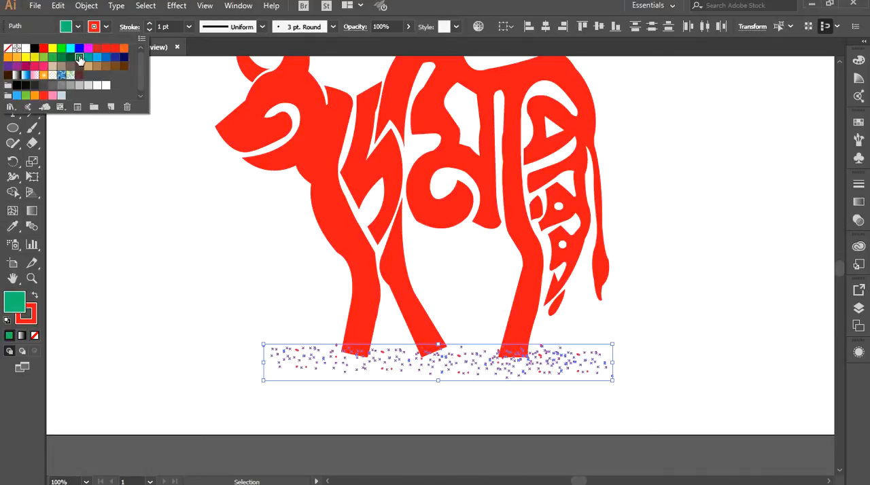
pyautogui.click(137, 208)
pyautogui.click(137, 208)
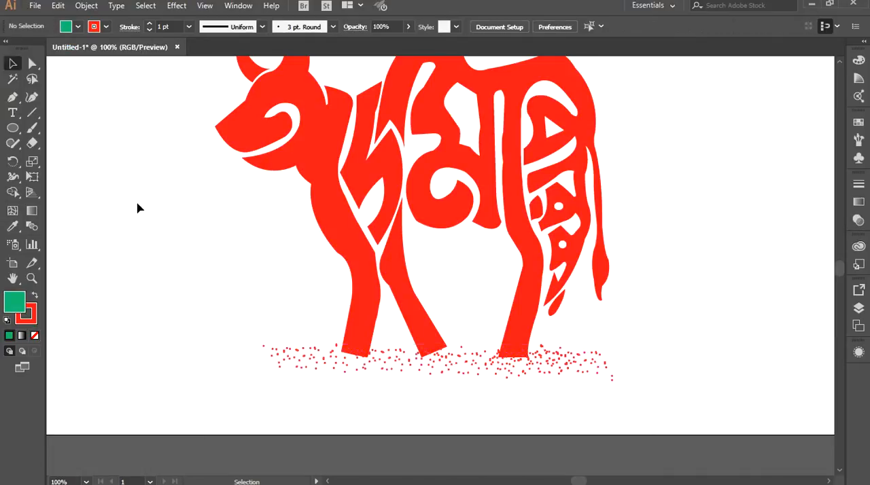
# Select the lower ground specks and swap their fill and stroke colours.
pyautogui.click(34, 335)
pyautogui.moveTo(409, 387); pyautogui.dragTo(632, 398)
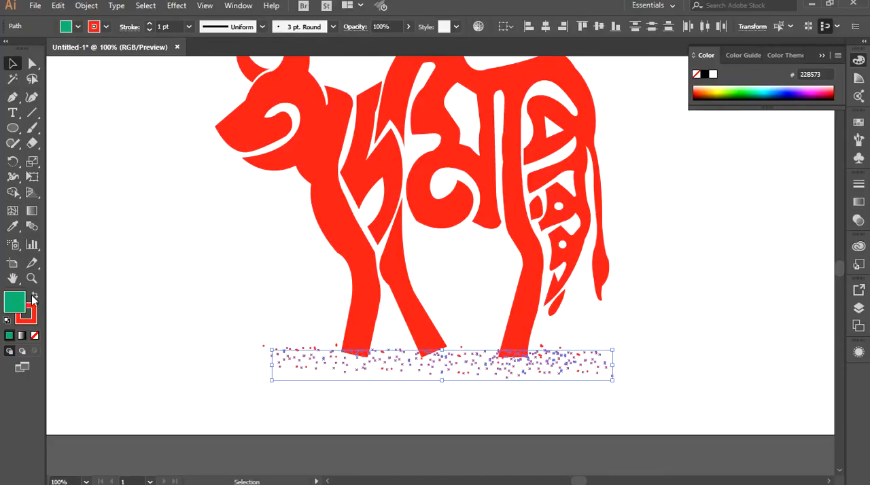
pyautogui.click(34, 297)
pyautogui.click(123, 300)
# Select all the ground specks and set their fill to the green swatch R=34 G=181 B=115.
pyautogui.moveTo(202, 322); pyautogui.dragTo(681, 442)
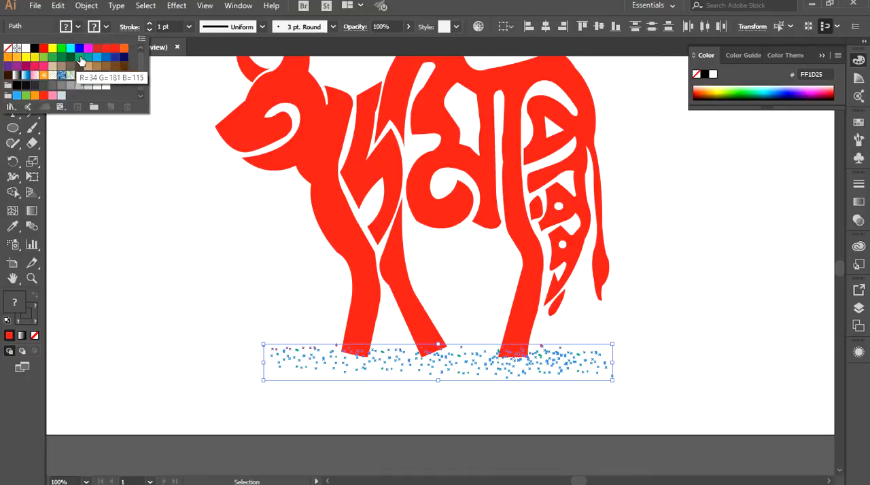
pyautogui.click(62, 51)
pyautogui.click(182, 305)
pyautogui.click(183, 305)
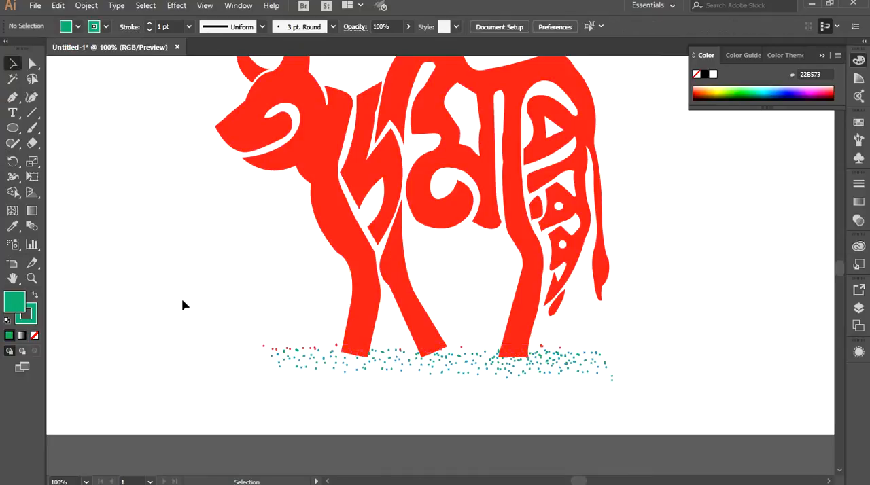
pyautogui.scroll(-1, 192, 305)
pyautogui.scroll(3, 193, 307)
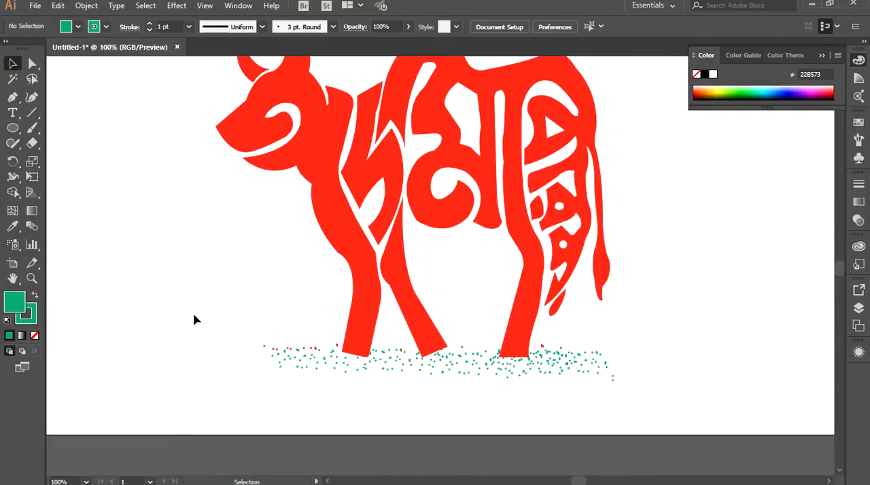
# Change the fill of all the ground specks to bright green 00FF00 and deselect them.
pyautogui.scroll(2, 322, 390)
pyautogui.moveTo(132, 229); pyautogui.dragTo(756, 359)
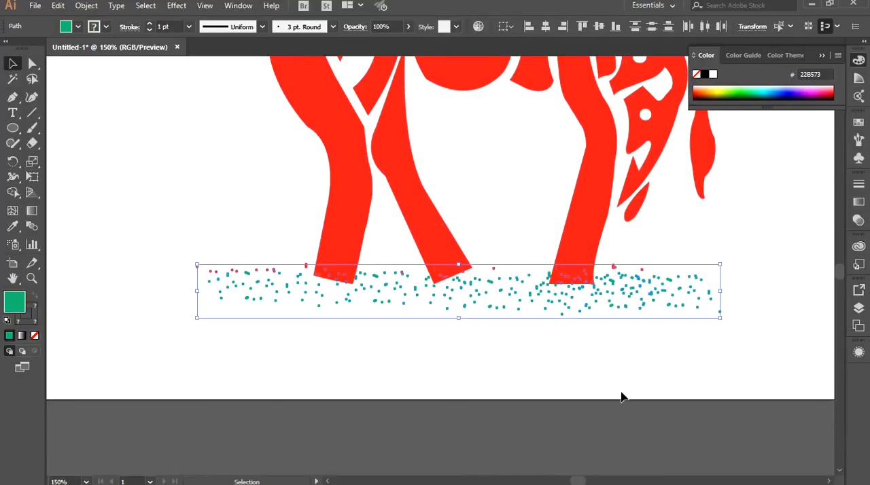
pyautogui.click(77, 26)
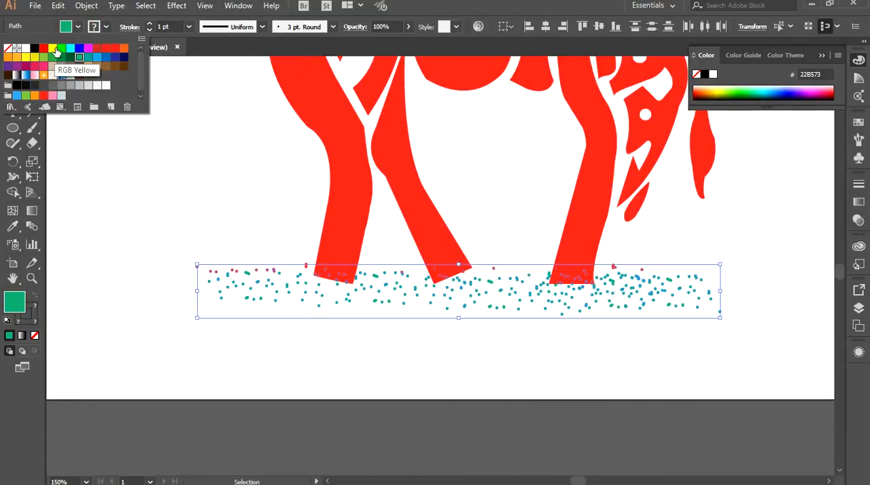
pyautogui.click(62, 53)
pyautogui.click(141, 294)
pyautogui.click(140, 294)
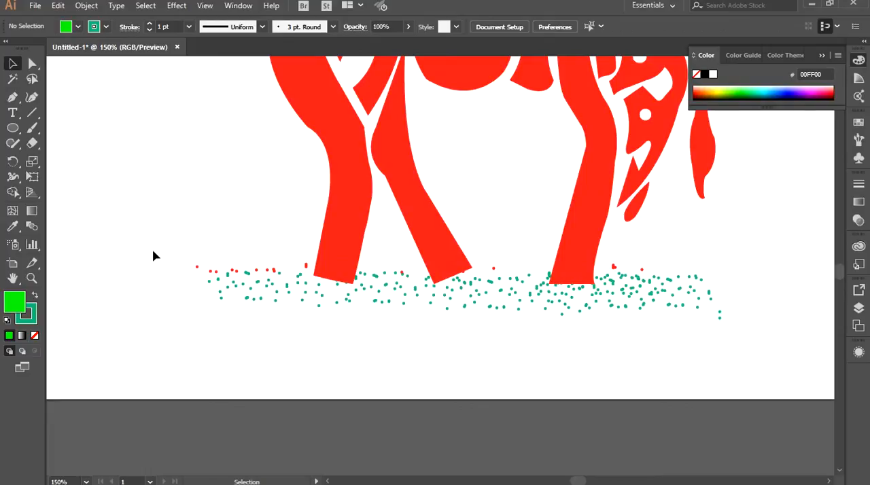
# Set the stroke of all the ground specks to the green swatch R=34 G=181 B=115.
pyautogui.moveTo(358, 297); pyautogui.dragTo(358, 297)
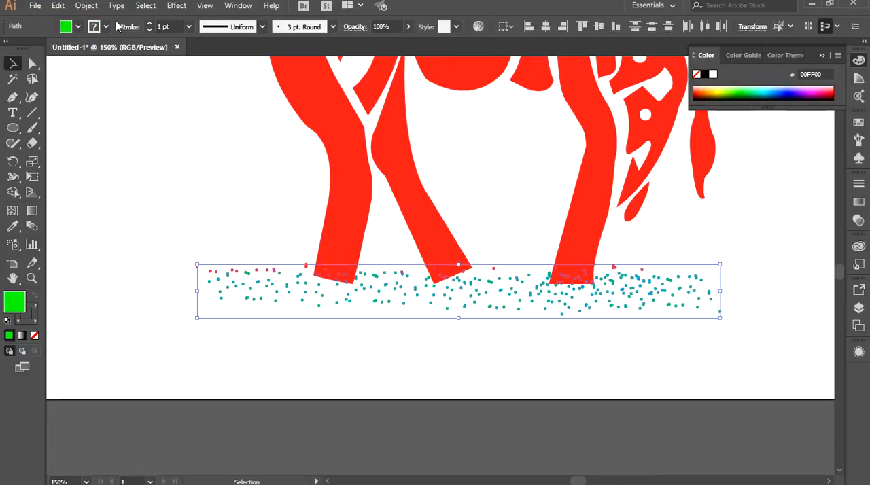
pyautogui.click(106, 26)
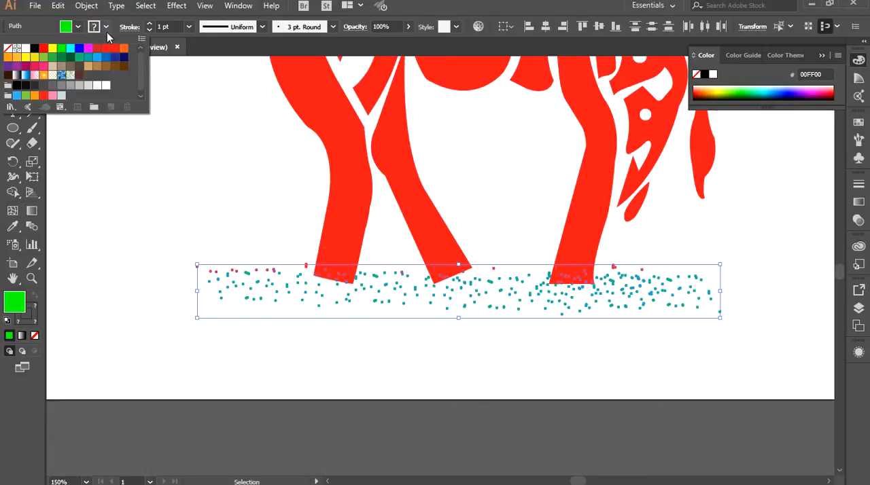
pyautogui.click(79, 57)
pyautogui.click(120, 182)
# Rotate the strip of ground specks slightly counterclockwise and nudge it toward the tail end of the bull.
pyautogui.scroll(-1, 115, 294)
pyautogui.press('space')
pyautogui.moveTo(134, 186); pyautogui.dragTo(182, 268)
pyautogui.moveTo(179, 301); pyautogui.dragTo(665, 424)
pyautogui.moveTo(571, 400); pyautogui.dragTo(572, 396)
pyautogui.press('Right')
pyautogui.press('Right')
pyautogui.press('Right')
pyautogui.press('Right')
pyautogui.press('Right')
pyautogui.press('Right')
pyautogui.press('Right')
pyautogui.press('Right')
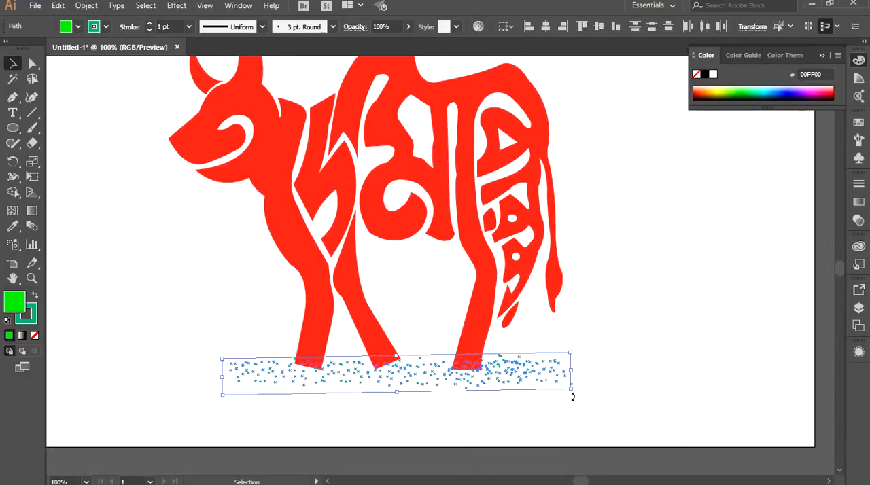
# Deselect the ground specks and delete the reference photo of the sketch beside the artboard.
pyautogui.click(554, 413)
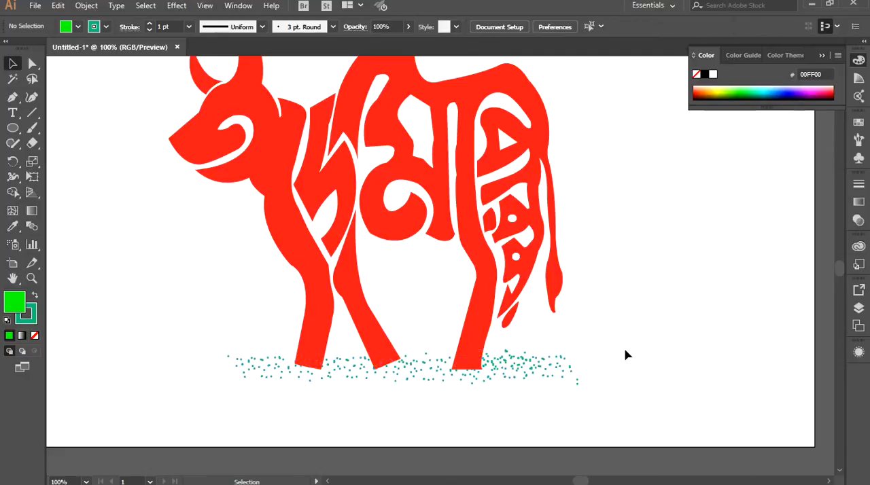
pyautogui.hotkey('ctrl', '-')
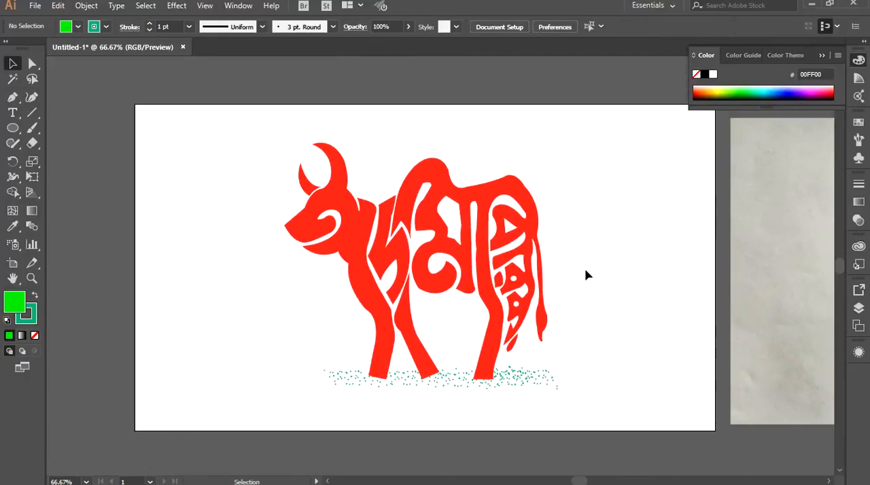
pyautogui.hotkey('ctrl', '-')
pyautogui.moveTo(569, 274); pyautogui.dragTo(349, 261)
pyautogui.click(638, 333)
pyautogui.press('Delete')
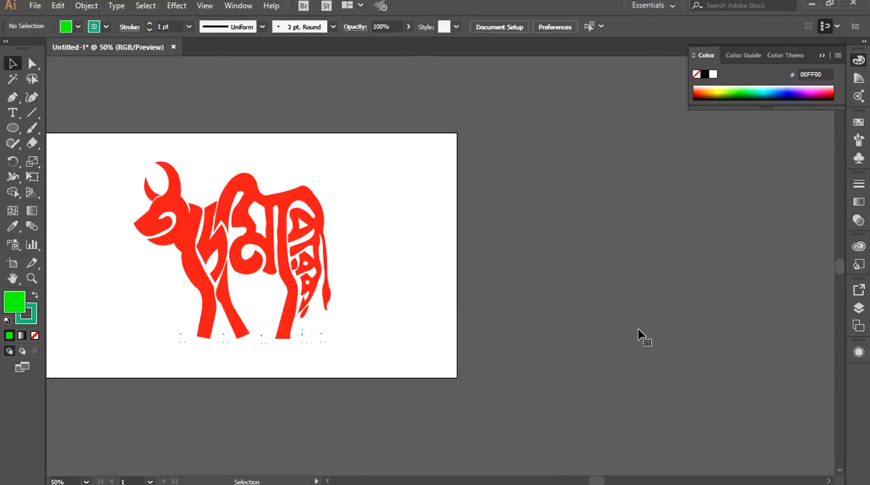
# Unlock all locked objects in the document and clear the selection.
pyautogui.moveTo(172, 186); pyautogui.dragTo(320, 213)
pyautogui.moveTo(258, 175); pyautogui.dragTo(577, 388)
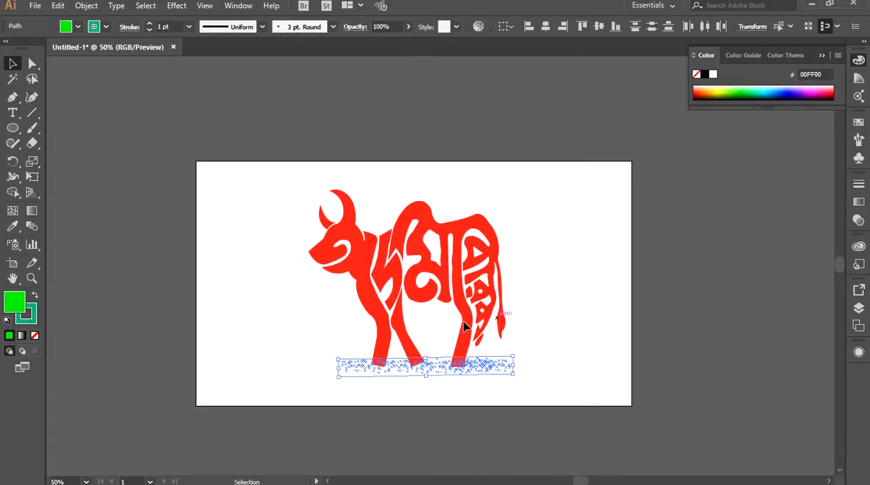
pyautogui.click(86, 5)
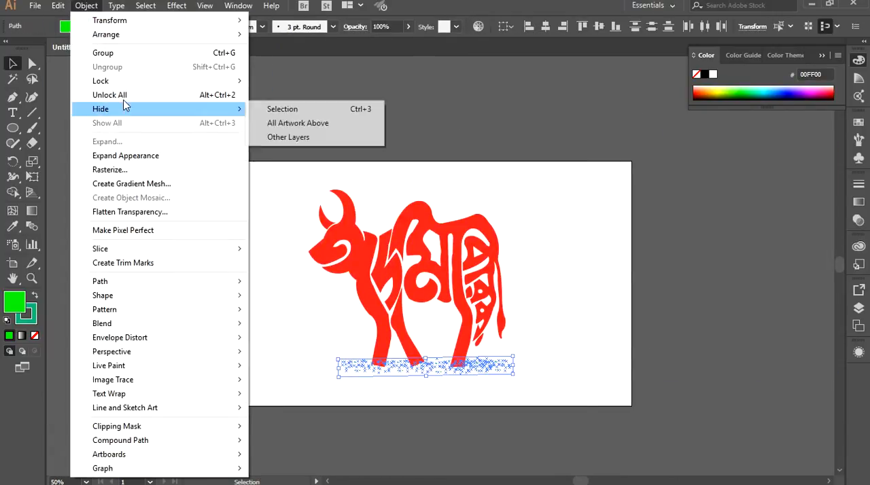
pyautogui.click(112, 95)
pyautogui.click(252, 183)
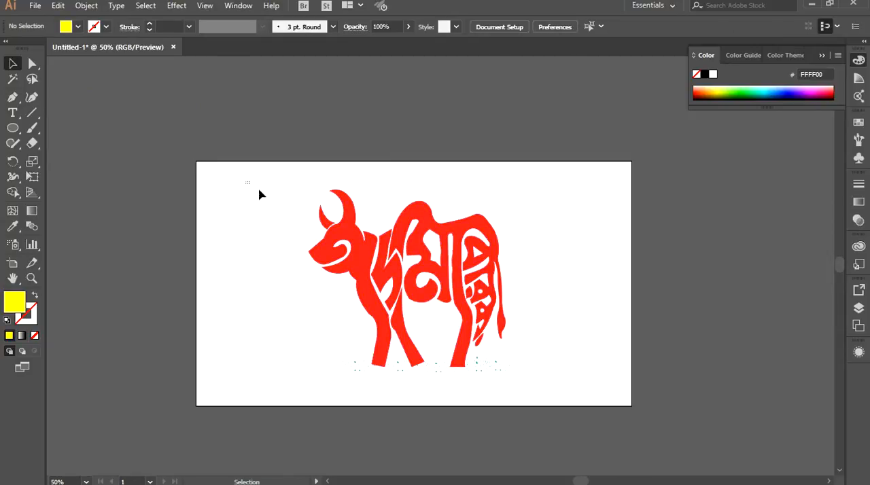
# Select the whole bull together with its ground specks and reposition them on the artboard.
pyautogui.moveTo(259, 191); pyautogui.dragTo(631, 419)
pyautogui.moveTo(512, 382); pyautogui.dragTo(505, 290)
pyautogui.press('Up')
pyautogui.press('Up')
pyautogui.press('Up')
pyautogui.press('Up')
pyautogui.press('Up')
pyautogui.press('Up')
pyautogui.press('Up')
pyautogui.press('Up')
pyautogui.press('Up')
pyautogui.press('Up')
pyautogui.press('Up')
pyautogui.press('Up')
pyautogui.press('Up')
pyautogui.press('Up')
pyautogui.press('Up')
pyautogui.press('Up')
pyautogui.press('Up')
pyautogui.press('Up')
pyautogui.press('Up')
pyautogui.press('Up')
pyautogui.press('Left')
pyautogui.press('Left')
pyautogui.press('Left')
pyautogui.press('Down')
pyautogui.press('Down')
pyautogui.press('Down')
pyautogui.press('Down')
pyautogui.press('Down')
# Enlarge the bull and its ground specks to fill more of the artboard, center them, and deselect.
pyautogui.scroll(1, 521, 361)
pyautogui.moveTo(521, 270); pyautogui.dragTo(580, 295)
pyautogui.moveTo(568, 399); pyautogui.dragTo(611, 399)
pyautogui.moveTo(450, 218); pyautogui.dragTo(445, 224)
pyautogui.moveTo(434, 161); pyautogui.dragTo(432, 149)
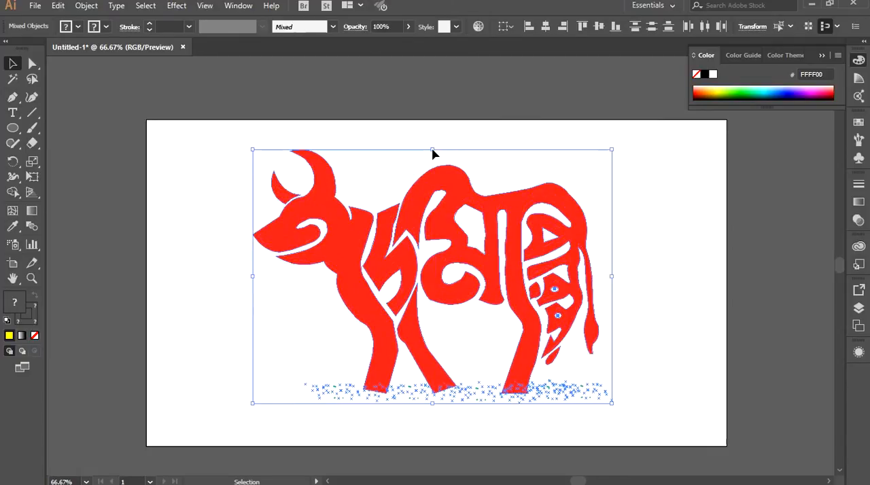
pyautogui.moveTo(434, 405); pyautogui.dragTo(432, 408)
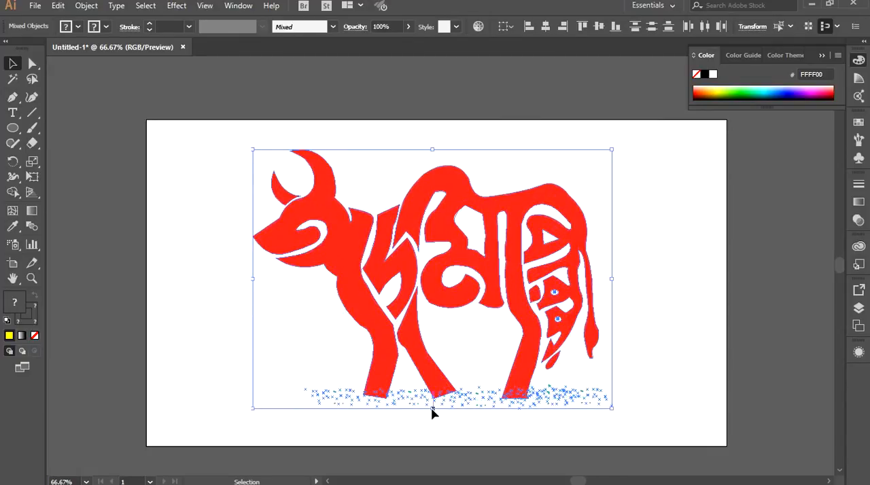
pyautogui.moveTo(412, 214); pyautogui.dragTo(408, 220)
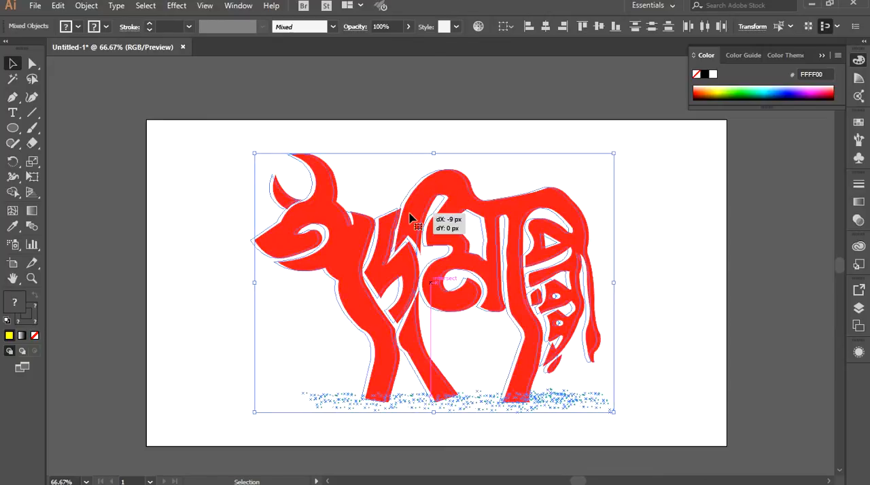
pyautogui.click(652, 287)
# Draw a rectangle covering the entire artboard and send it to the back behind the bull artwork.
pyautogui.moveTo(12, 127); pyautogui.dragTo(68, 127)
pyautogui.moveTo(137, 122); pyautogui.dragTo(717, 450)
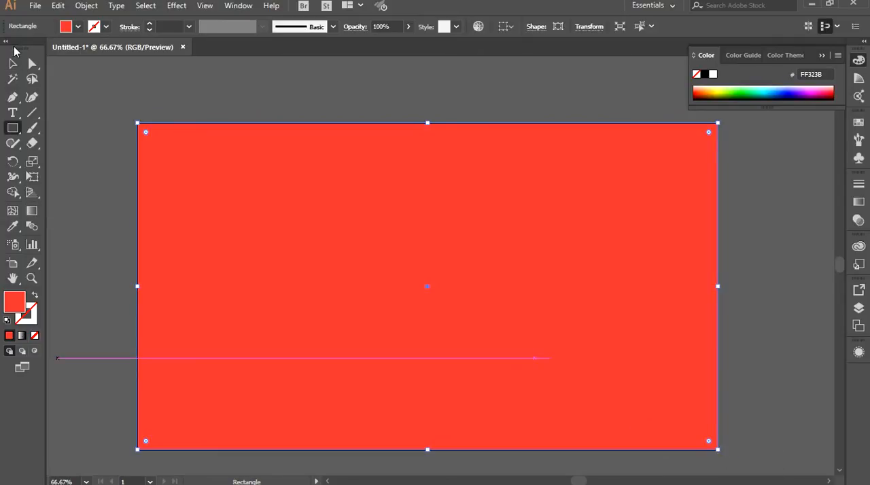
pyautogui.click(12, 63)
pyautogui.rightClick(412, 241)
pyautogui.click(611, 461)
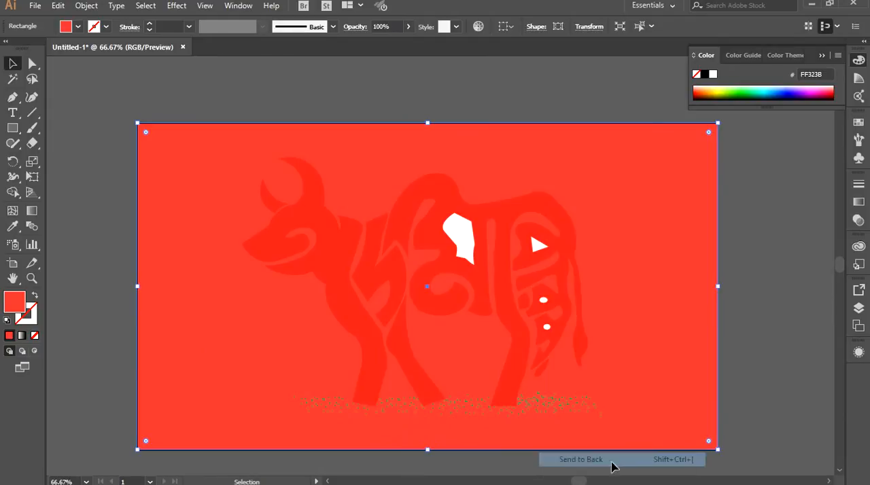
# Fill the background rectangle with the preset radial gradient that runs from white to orange.
pyautogui.click(857, 203)
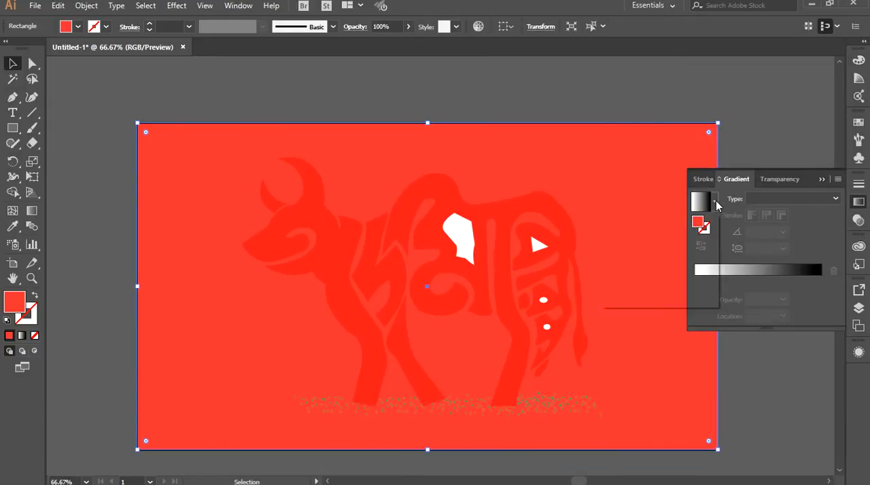
pyautogui.click(714, 202)
pyautogui.click(672, 266)
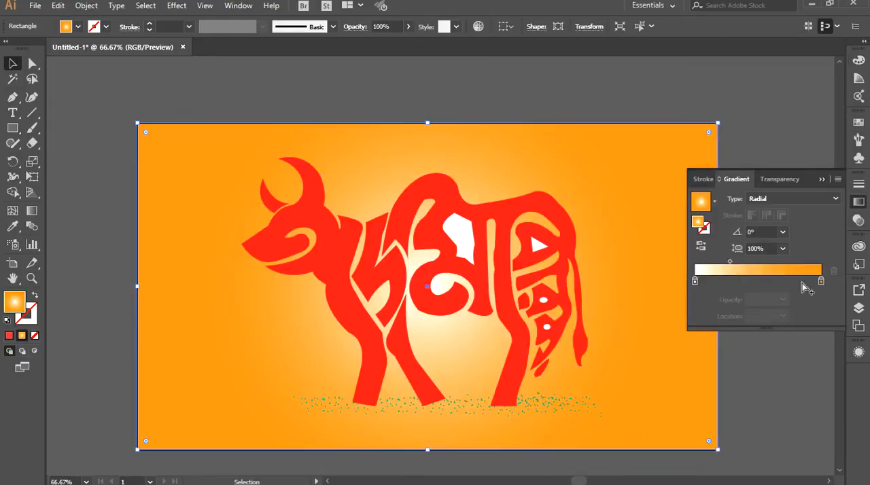
# Set the gradient's outer stop to swatch R=230 G=230 B=230, its midpoint location to 62.62%, and deselect the background.
pyautogui.doubleClick(821, 280)
pyautogui.click(763, 350)
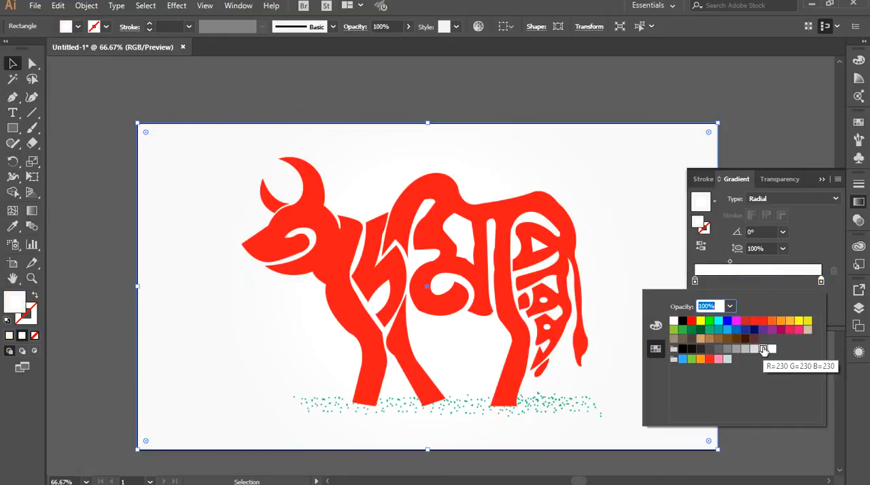
pyautogui.moveTo(730, 261); pyautogui.dragTo(749, 262)
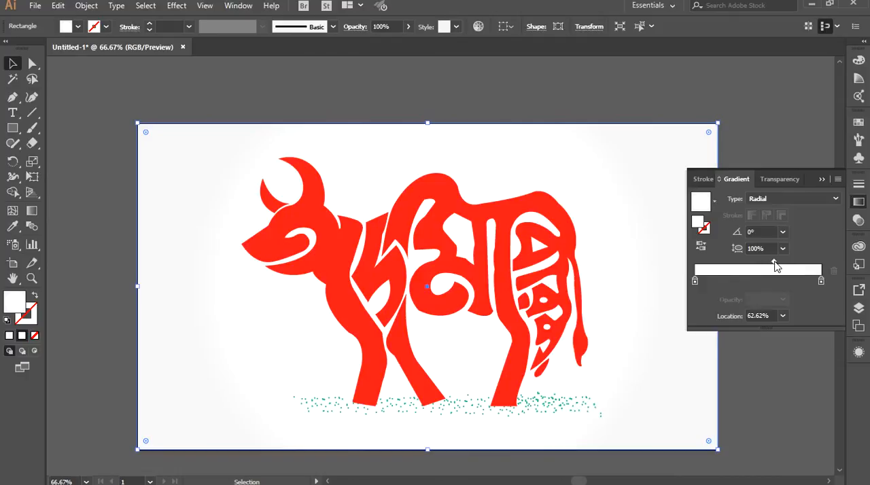
pyautogui.click(759, 133)
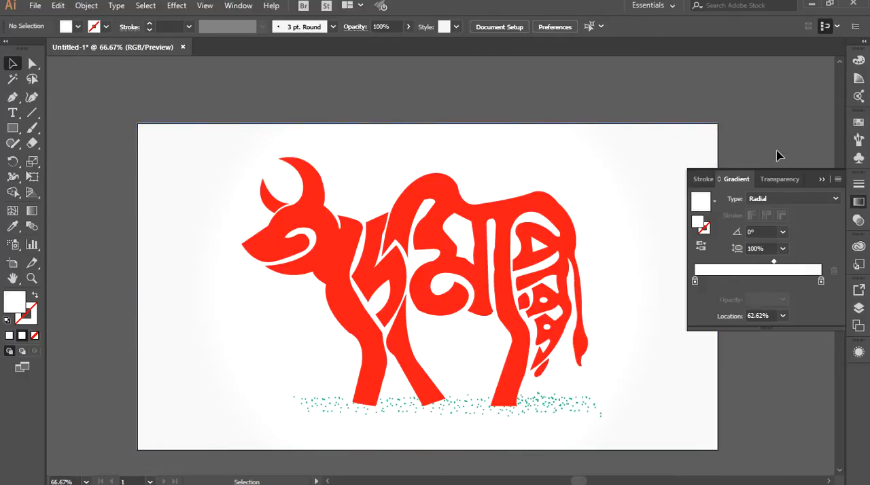